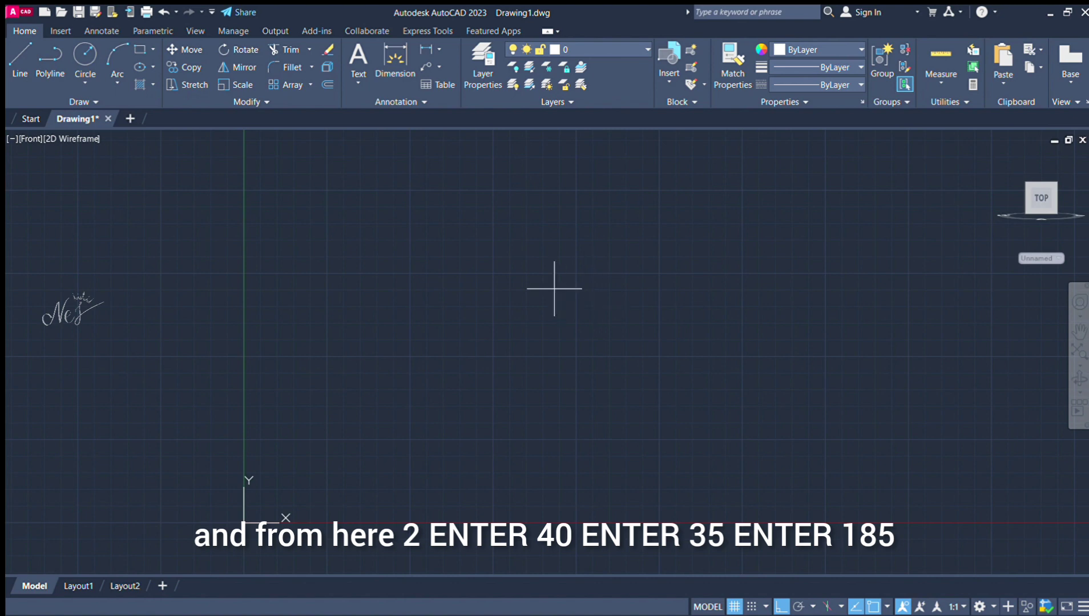
Step: Draw the tapered body's outline with lines running 2 right, 40 up, 35 left and 185 down
left_click(546, 259)
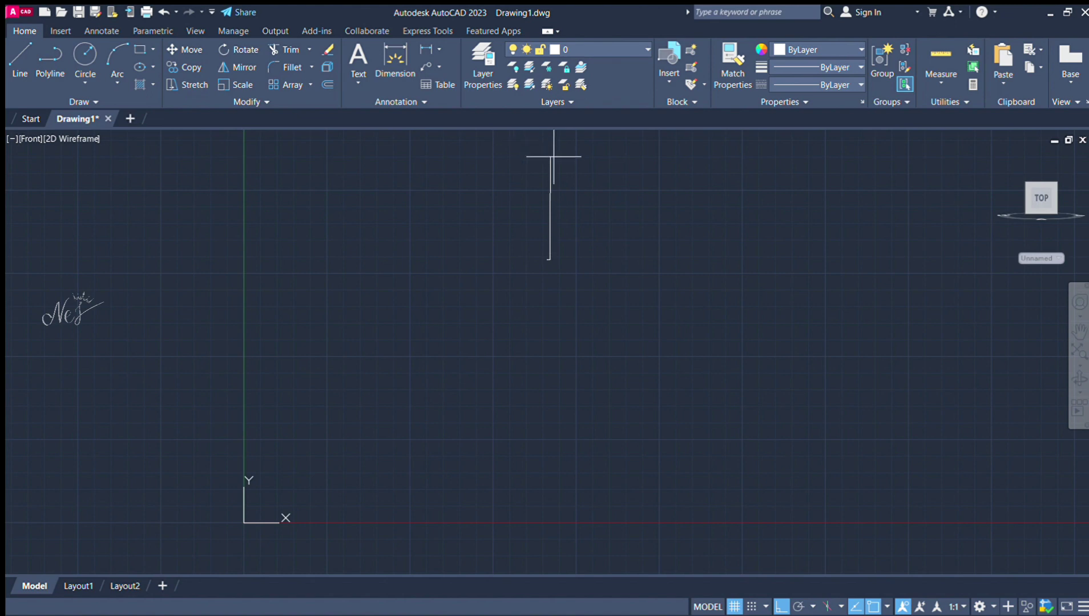
type("20")
key("Return")
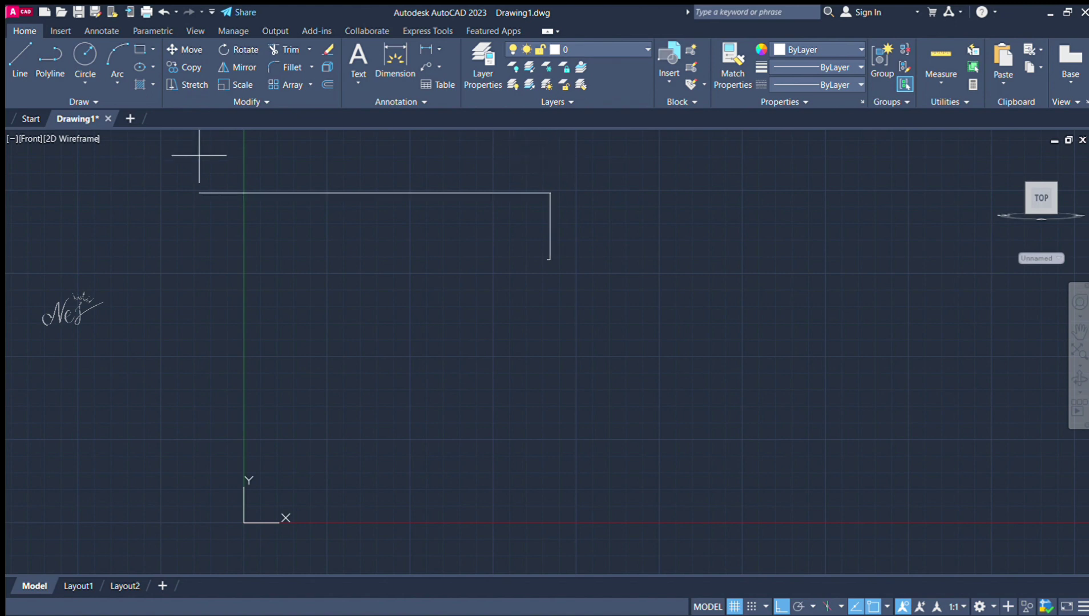
type("17.5")
key("Return")
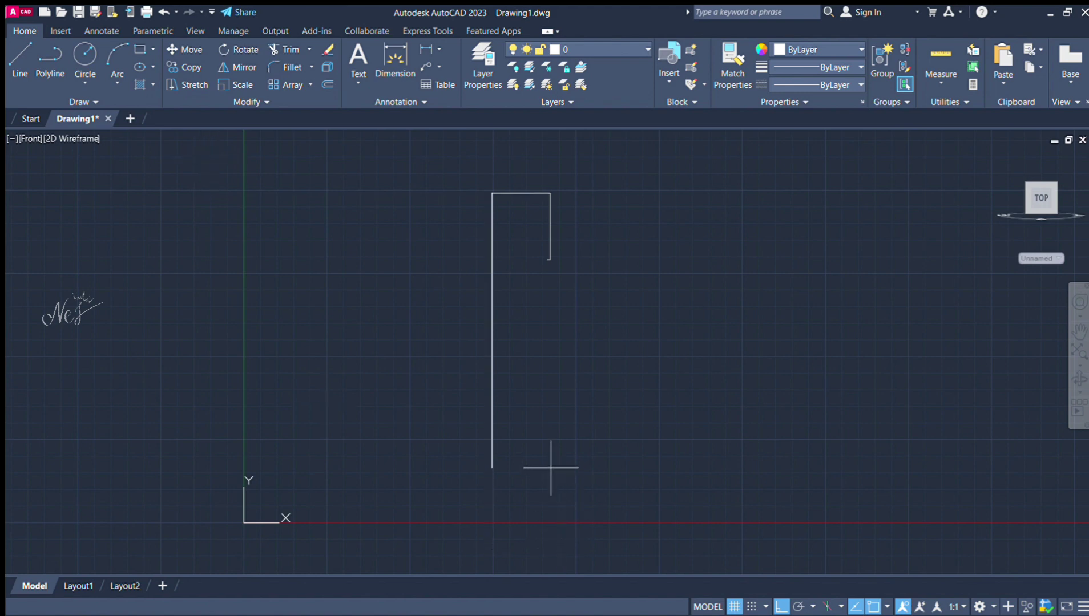
type("92.5")
key("Return")
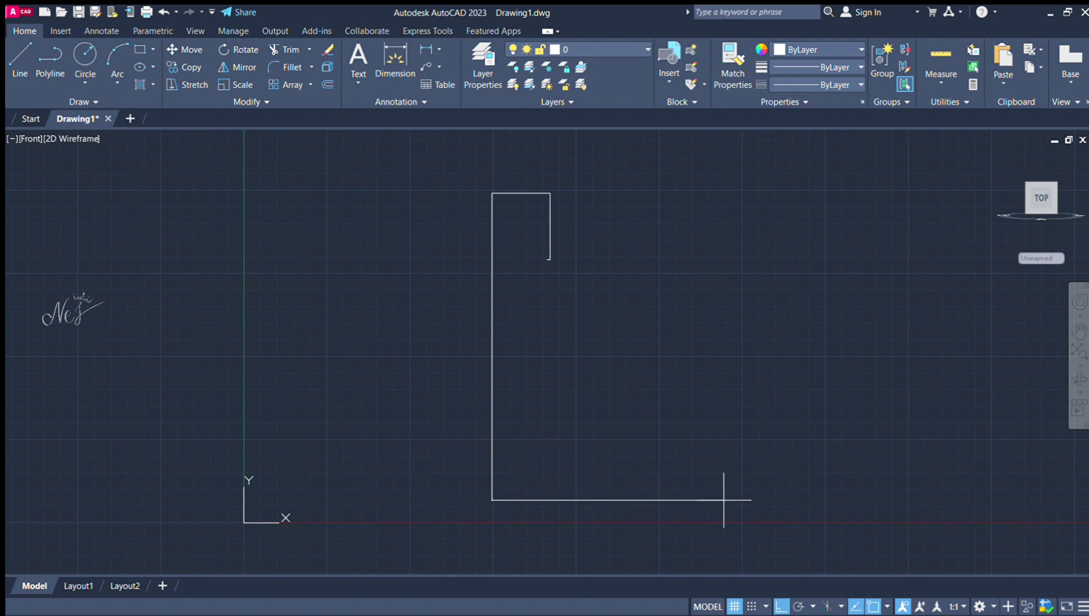
Step: Continue the outline with a base about 70 wide and a foot about 20 high and 20 deep, then close it with a sloped side
type("35")
key("Return")
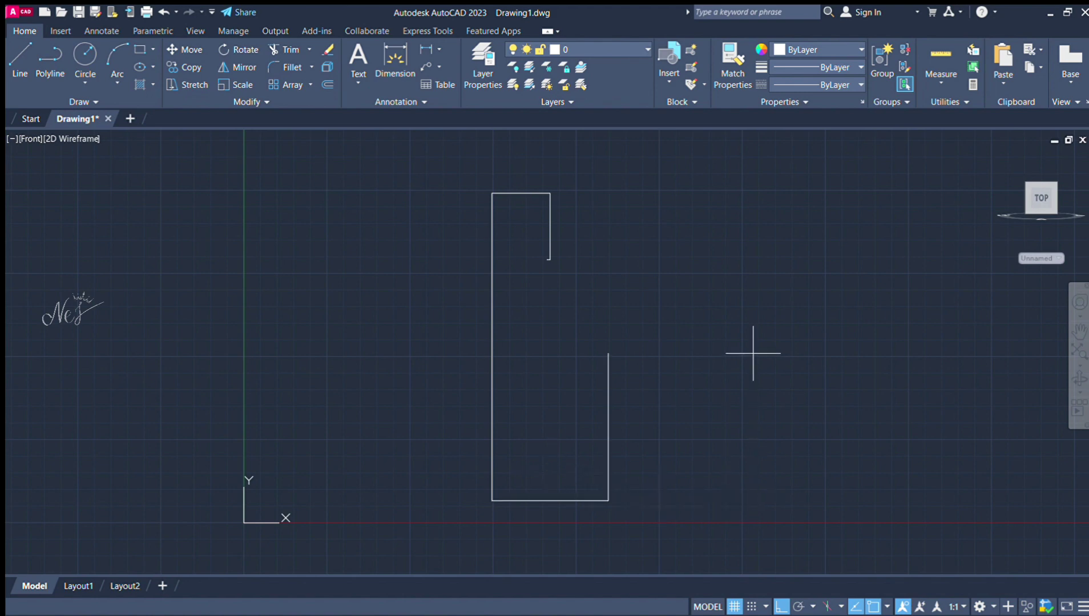
type("10")
key("Return")
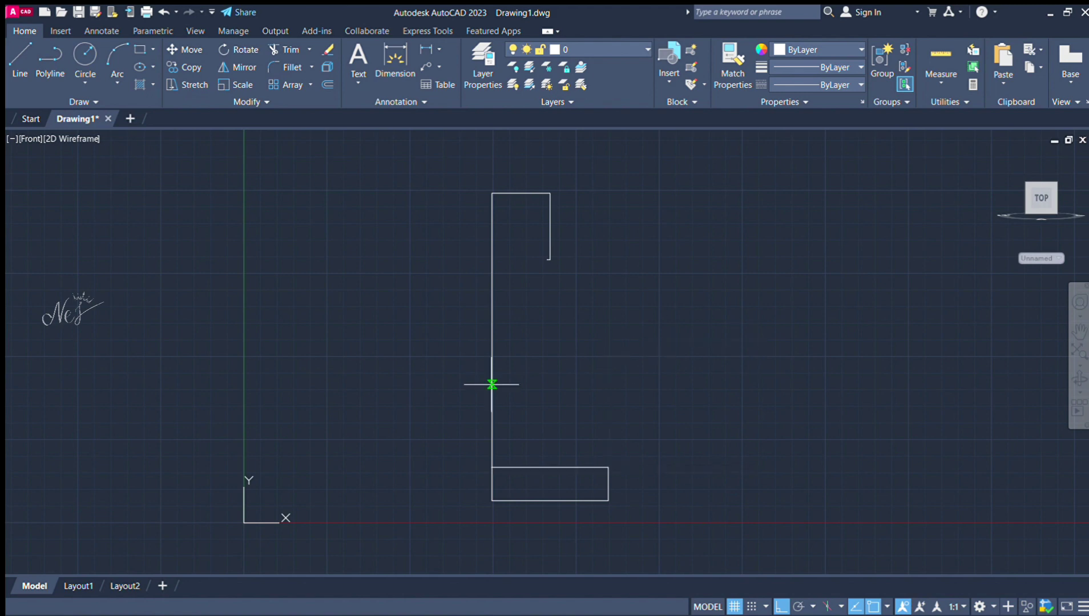
type("10")
key("Return")
type("c")
key("Return")
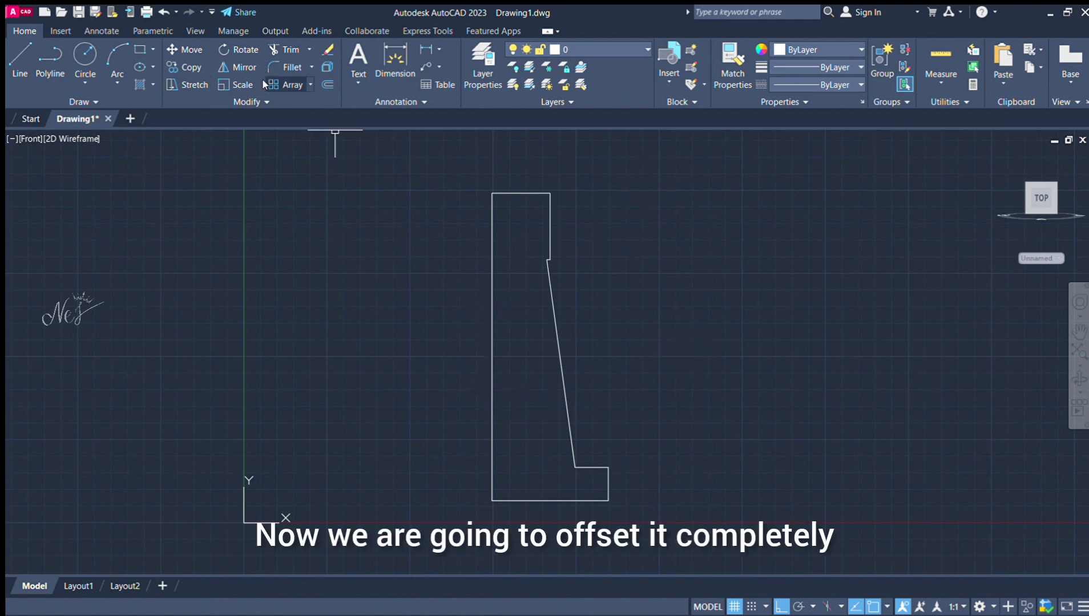
Step: Offset the foot's outer vertical edge inward to line up with the foot's inner corner
left_click(327, 87)
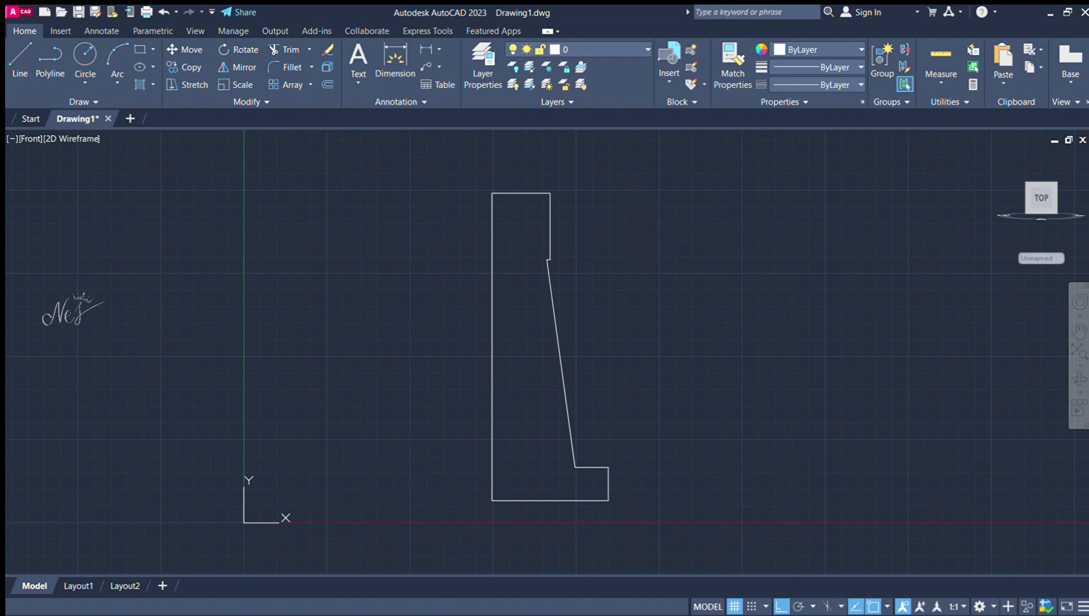
key("Return")
left_click(607, 484)
left_click(545, 484)
key("Escape")
Step: Offset the body's bottom edge slightly upward
key("Return")
left_click(541, 501)
left_click(544, 471)
key("Escape")
Step: Offset the upper outer vertical edge and the sloped side inward by the same wall thickness
key("Return")
key("Return")
left_click(549, 227)
left_click(494, 227)
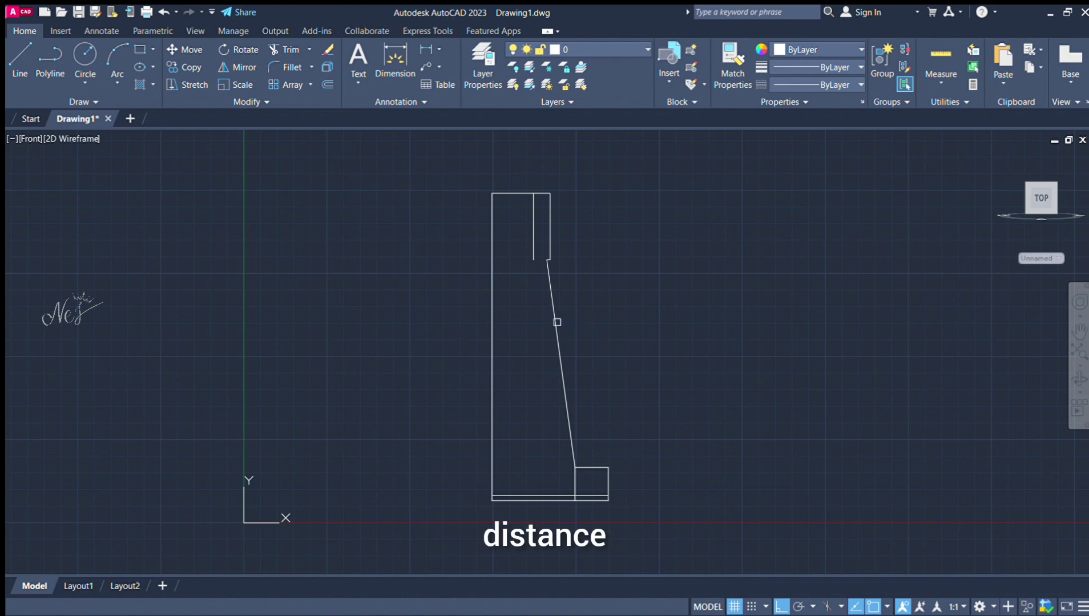
left_click(555, 322)
left_click(542, 330)
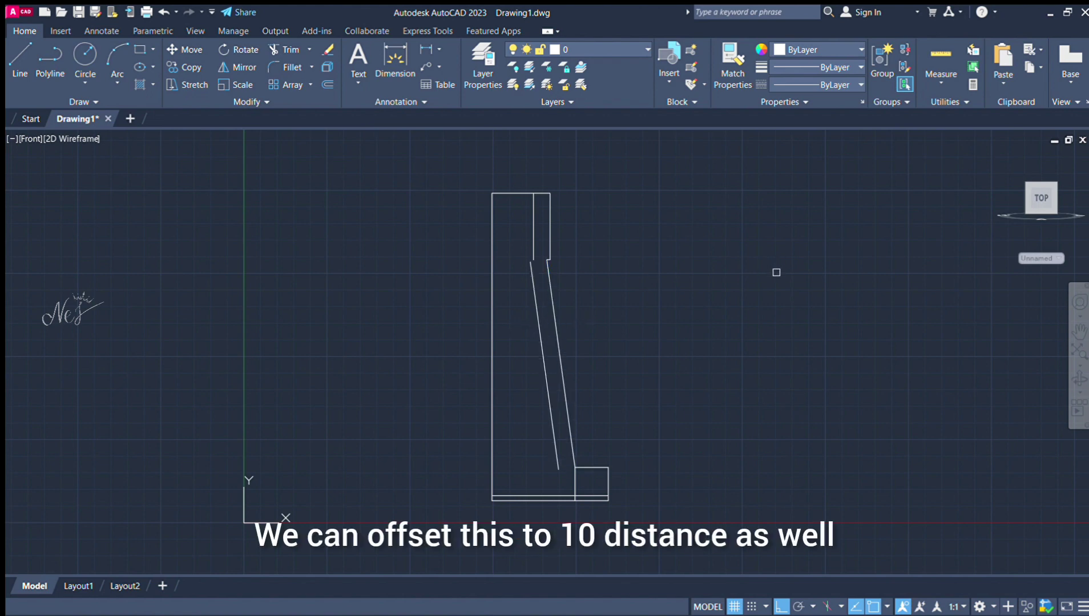
Step: Extend the inner vertical line down to the inner sloped line, and the sloped line down to the offset bottom line
left_click(305, 94)
left_click(535, 245)
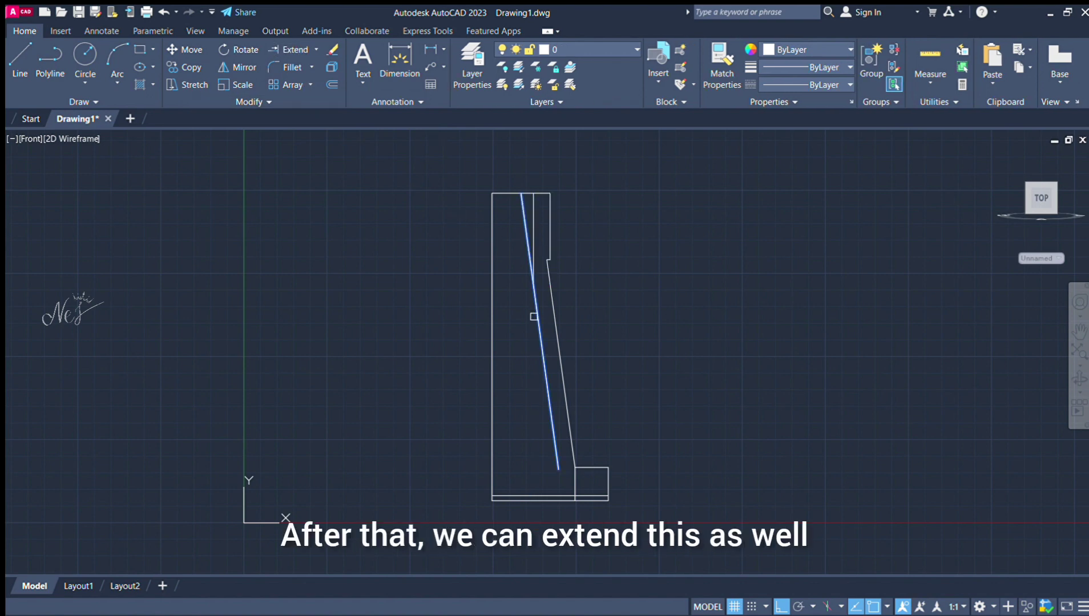
left_click(540, 329)
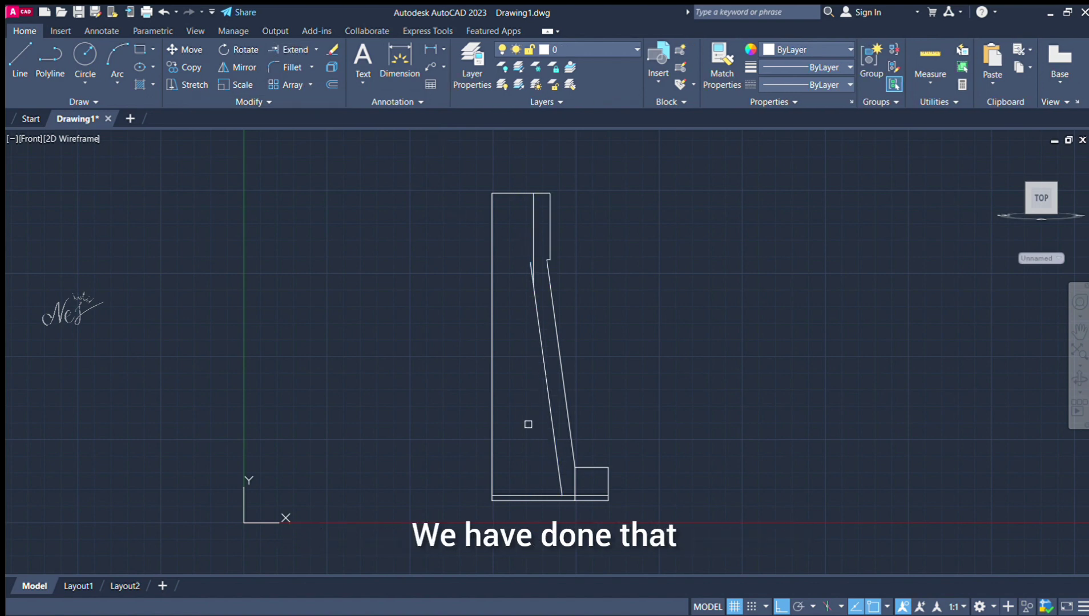
Step: Trim the inner sloped line's overlap at the upper bend and the excess offset lines inside the foot
left_click(304, 71)
left_click(528, 268)
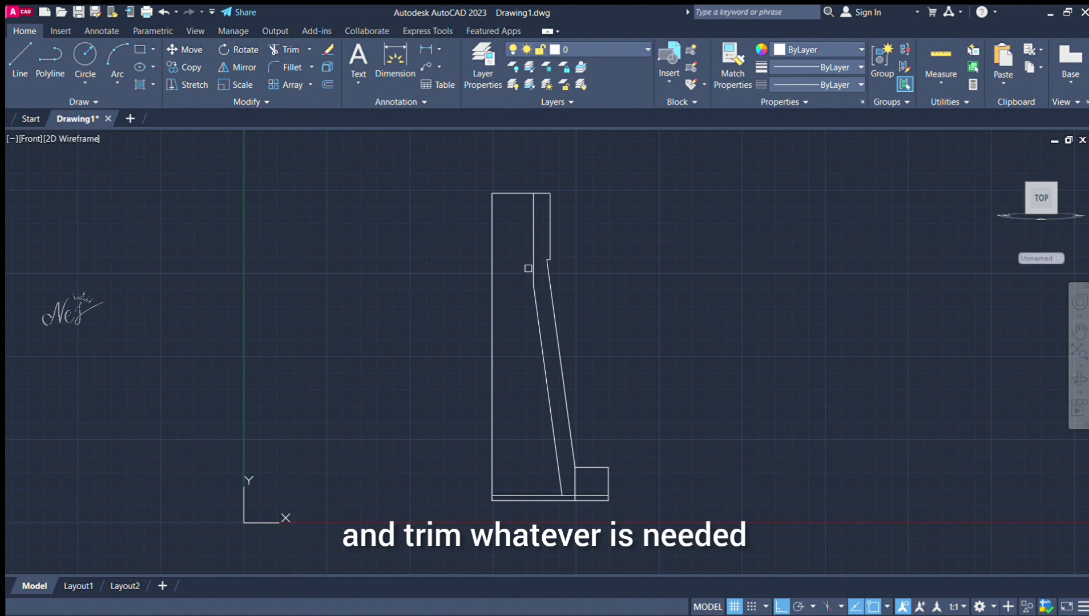
left_click(576, 473)
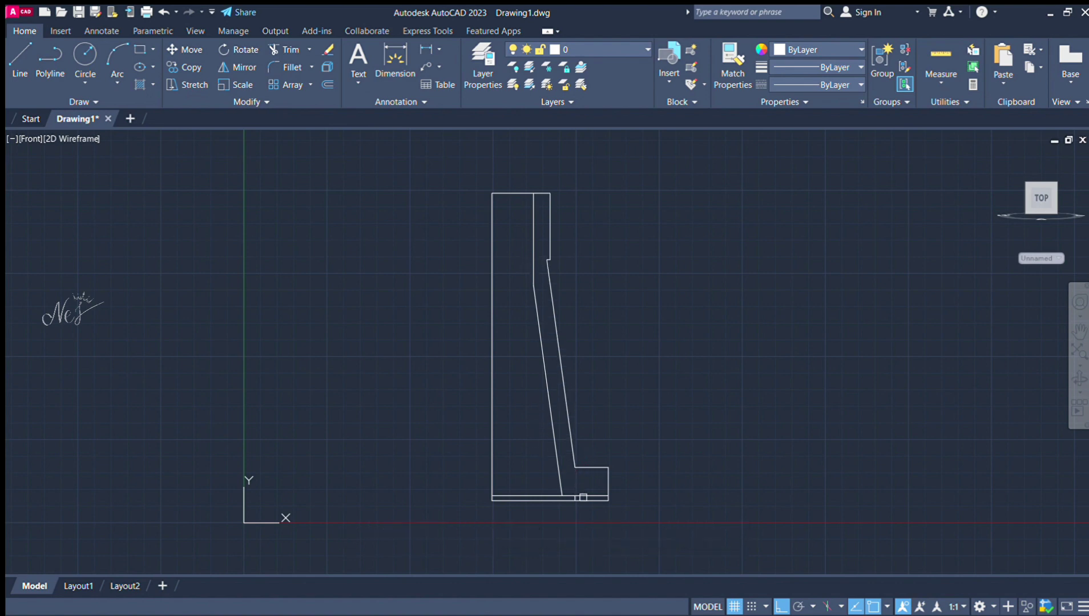
left_click(595, 493)
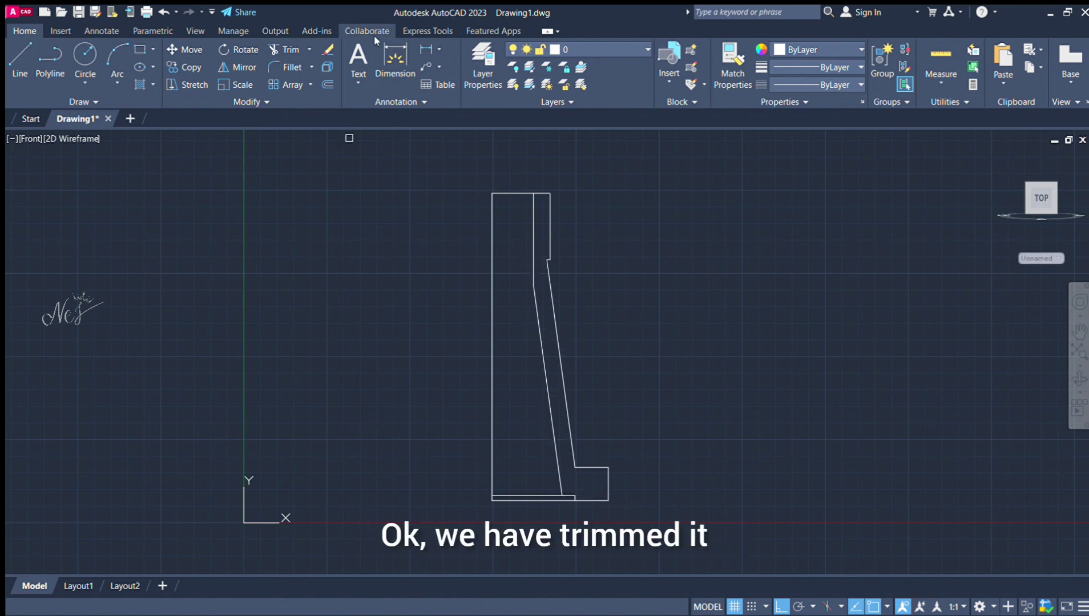
Step: Fillet the bottom recess corner with radius 1.5, and round the small notch on the upper outer wall
left_click(299, 65)
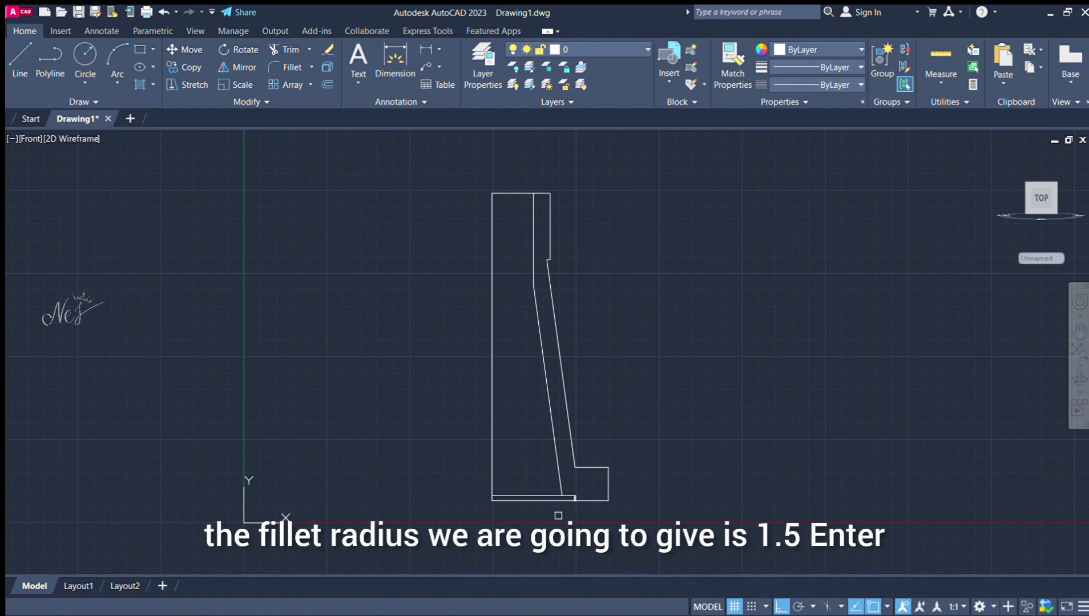
left_click(535, 572)
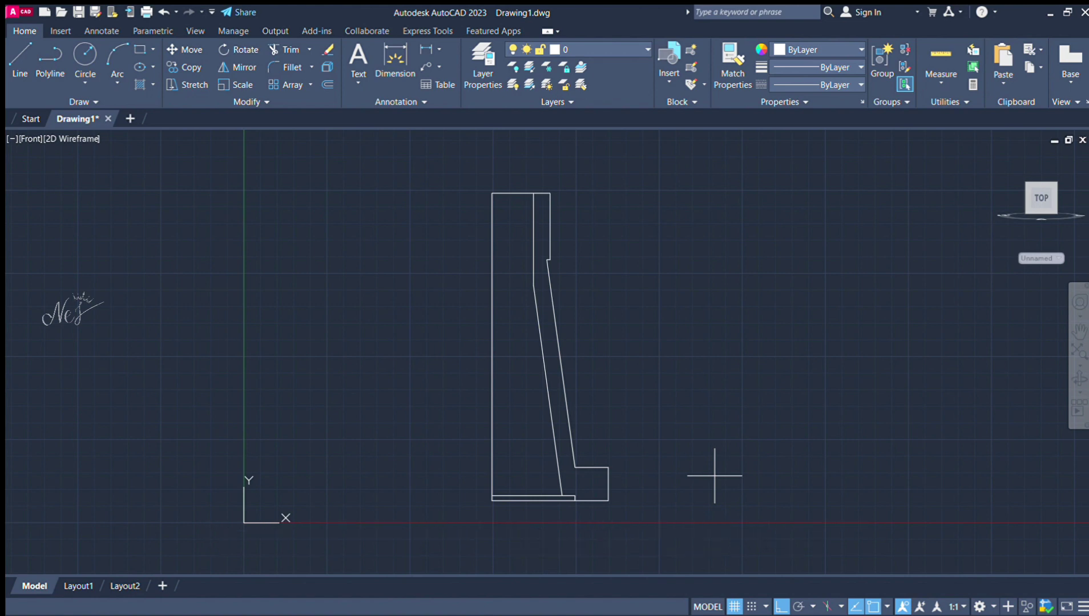
key("Return")
scroll(565, 486, "up", 2)
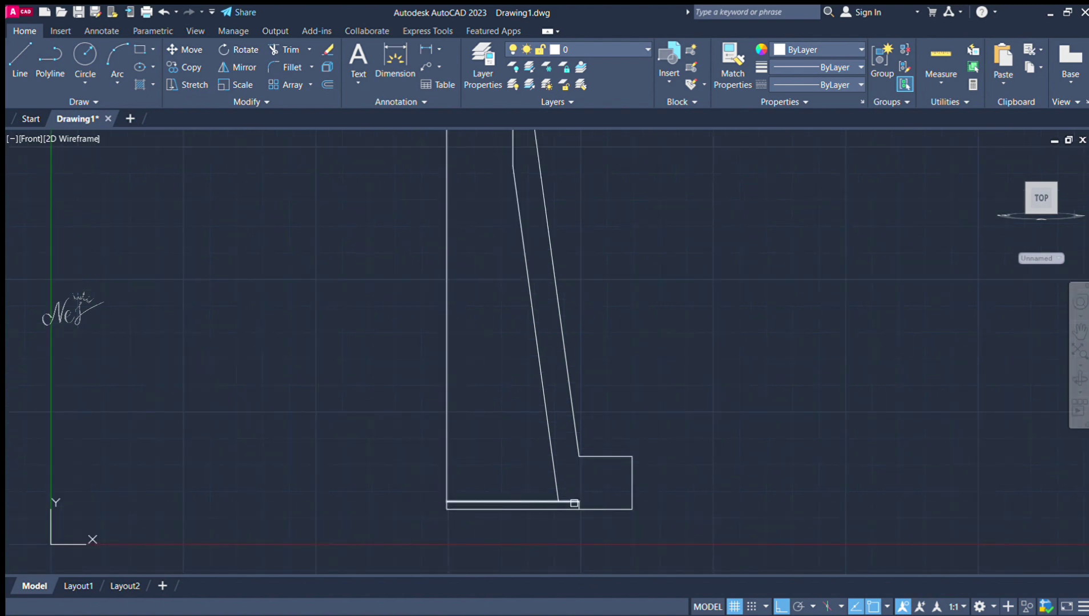
scroll(630, 374, "down", 2)
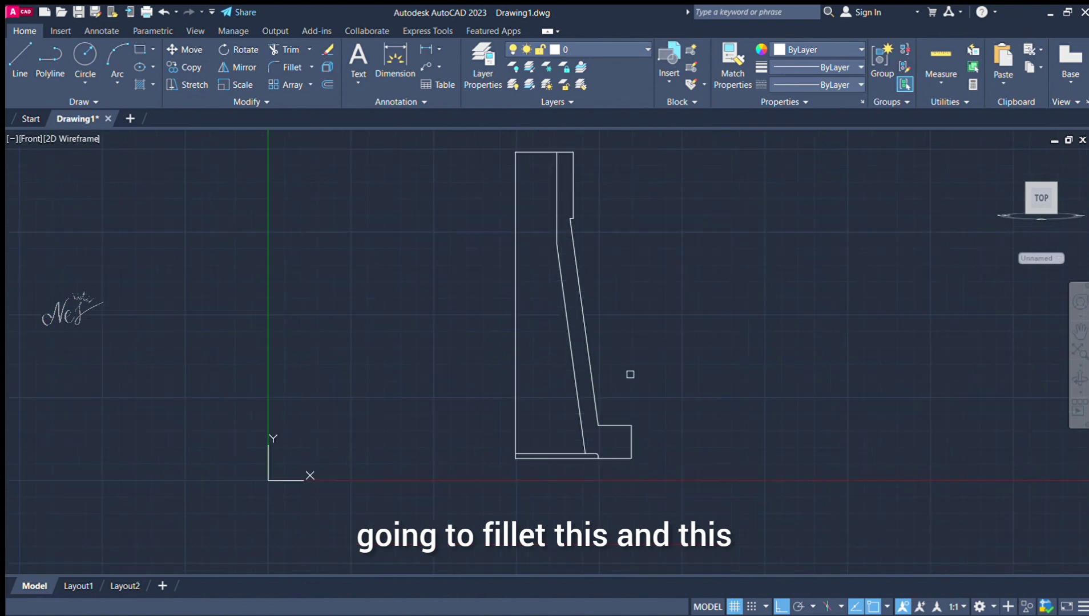
scroll(577, 237, "up", 5)
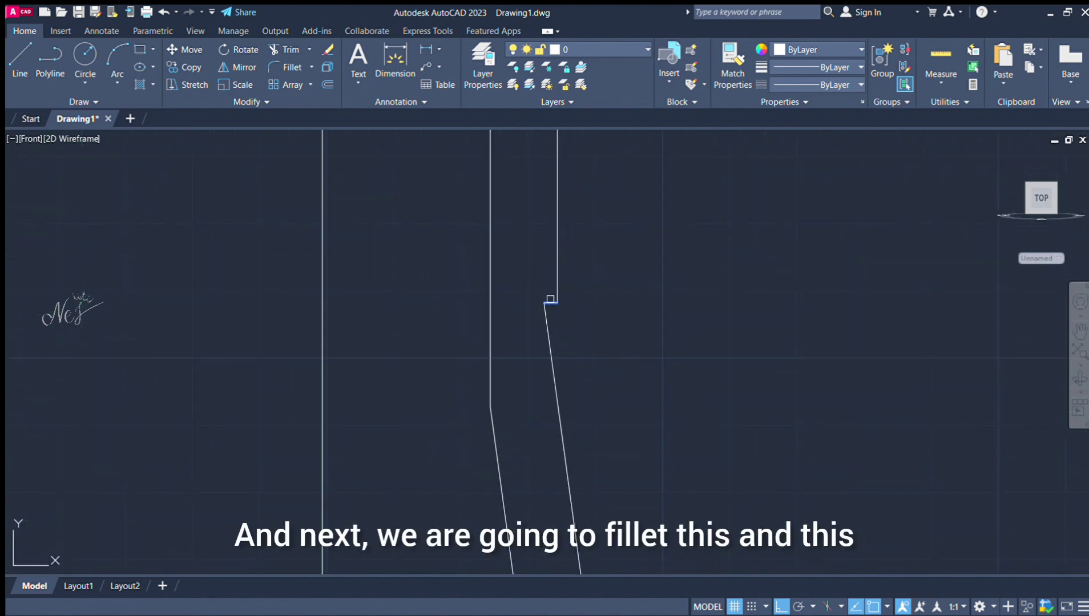
scroll(579, 326, "down", 3)
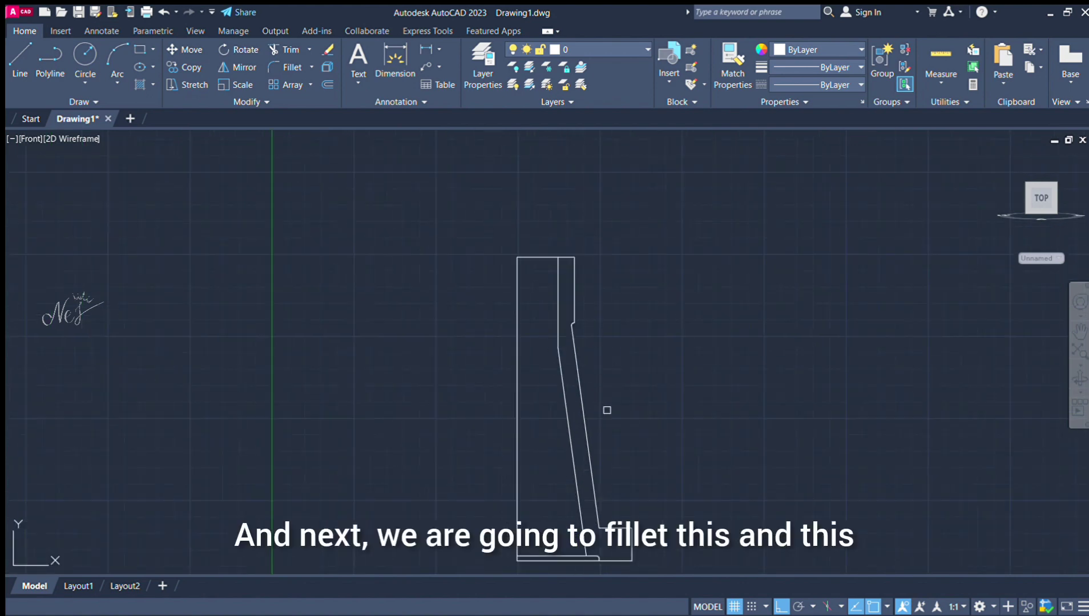
Step: Fillet the corner where the outer sloped side meets the top of the foot
scroll(609, 483, "up", 5)
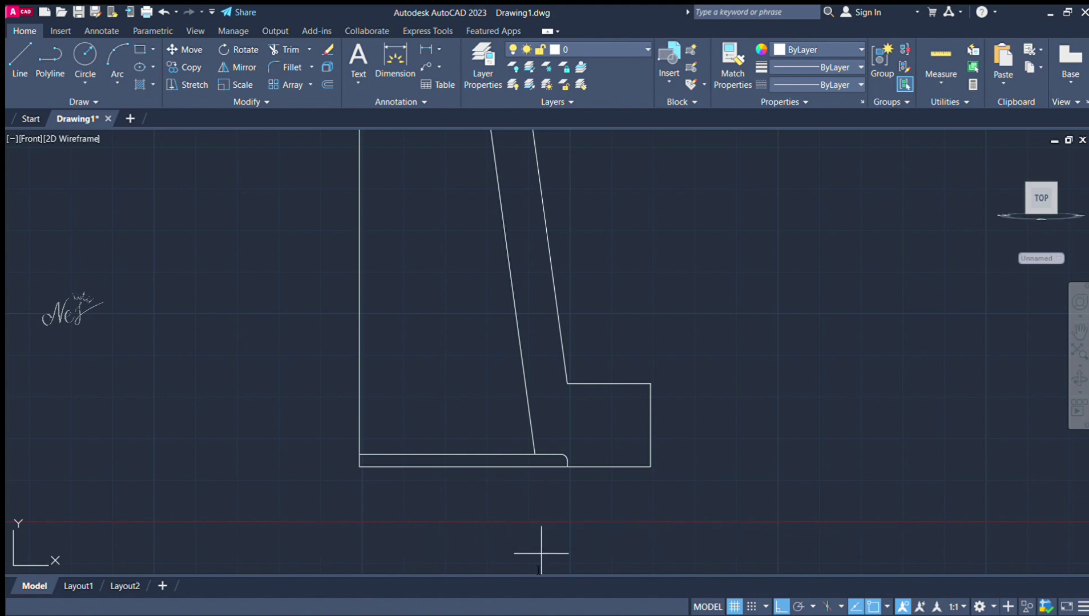
left_click(560, 336)
left_click(603, 383)
scroll(703, 291, "down", 6)
Step: Trim the top edge and both bottom lines between the centre line and the inner wall
scroll(698, 189, "up", 3)
left_click(288, 50)
left_click(636, 186)
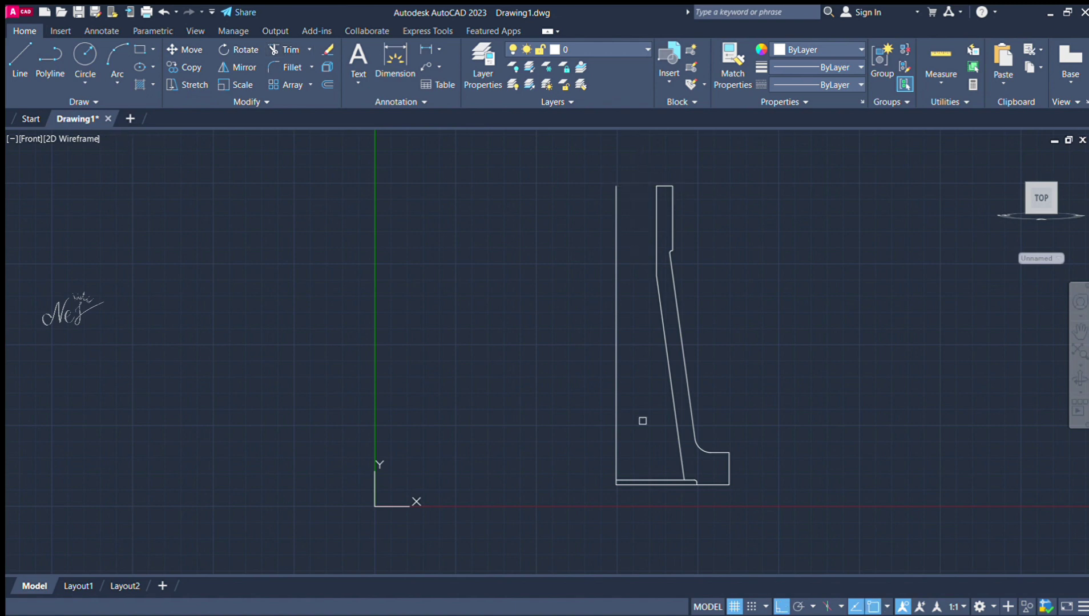
left_click(648, 482)
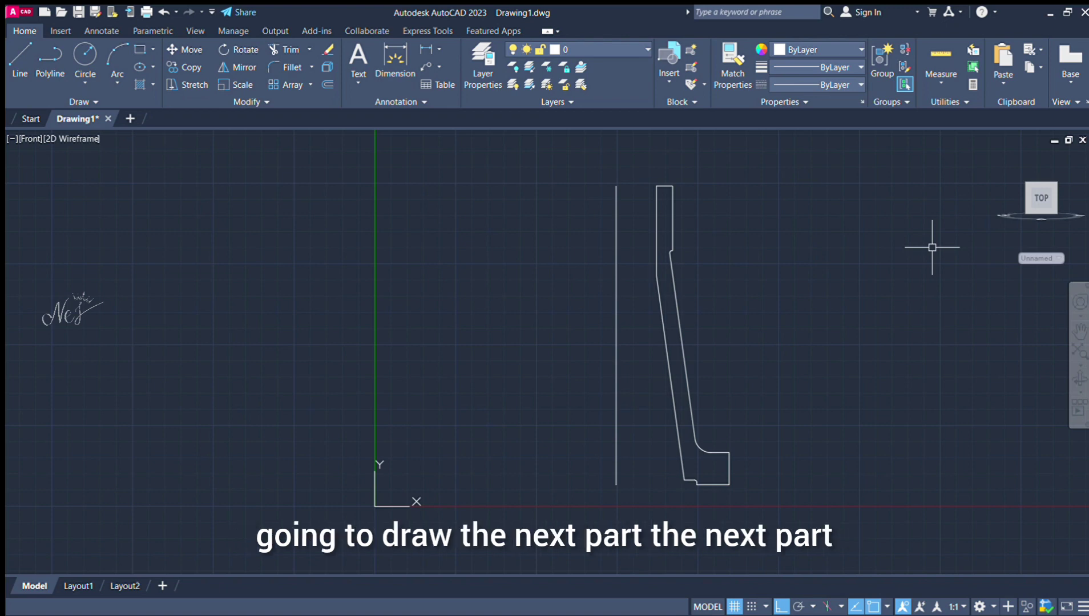
Step: Start the nut outline in the empty area beside the body with a line 25 left and 45 down
mouse_move(926, 287)
middle_mouse_down()
mouse_move(526, 269)
mouse_move(509, 278)
middle_mouse_up()
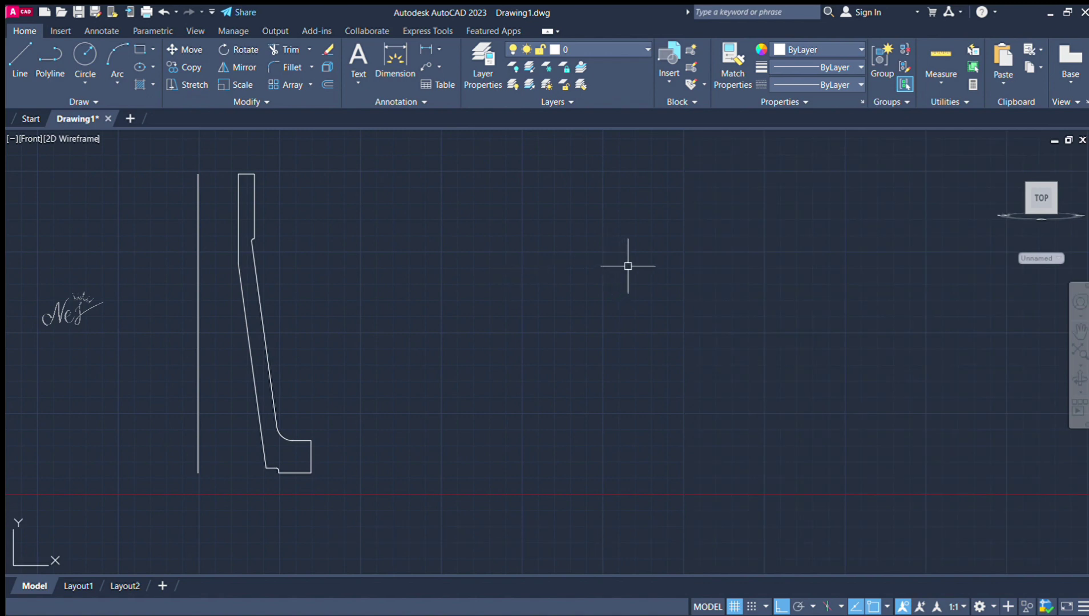
left_click(25, 72)
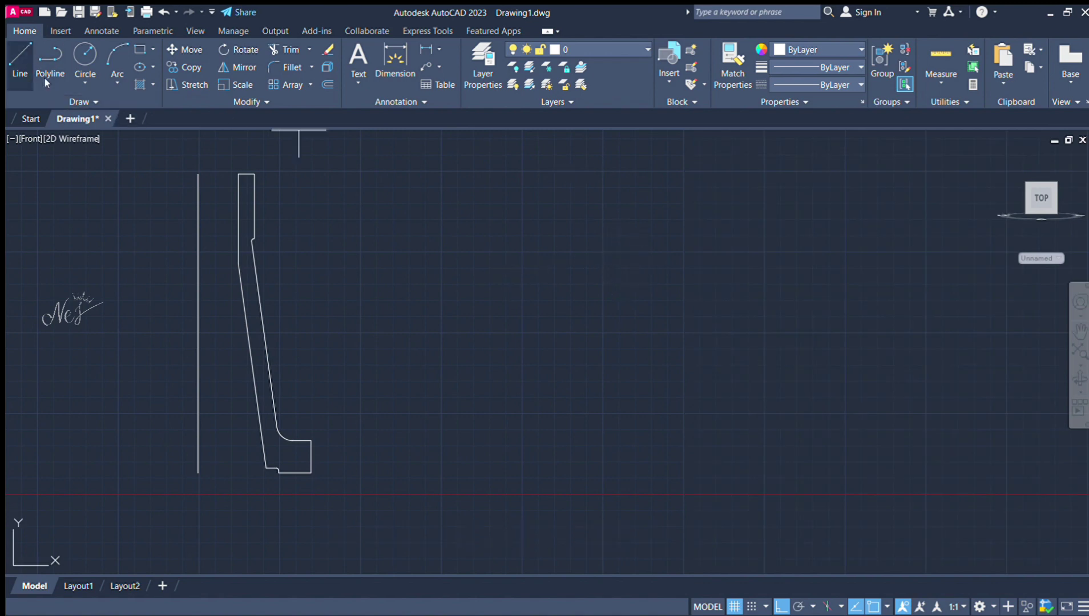
left_click(719, 194)
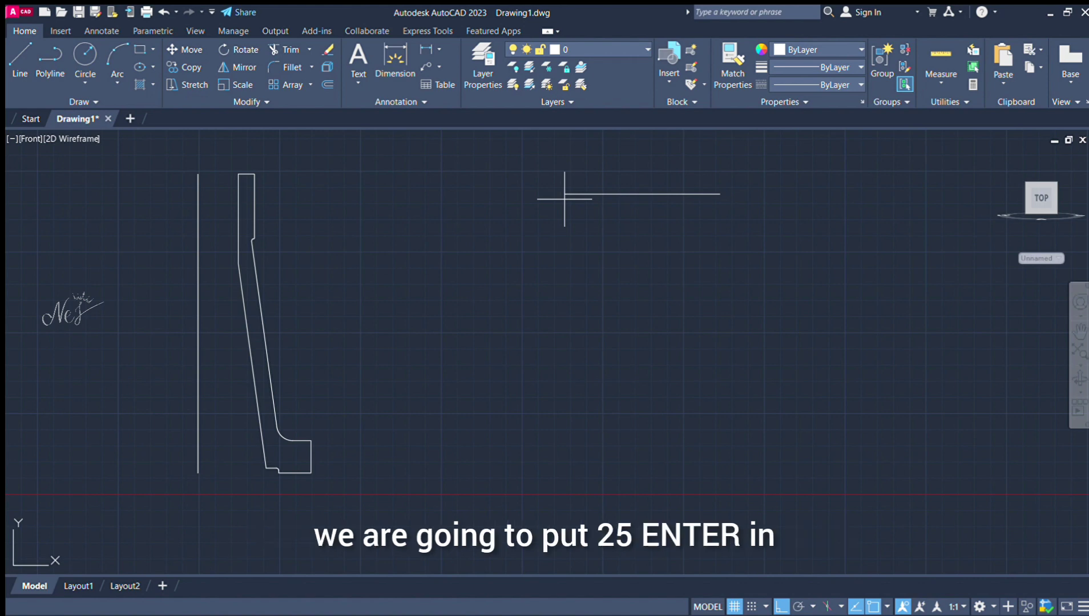
type("25")
key("Return")
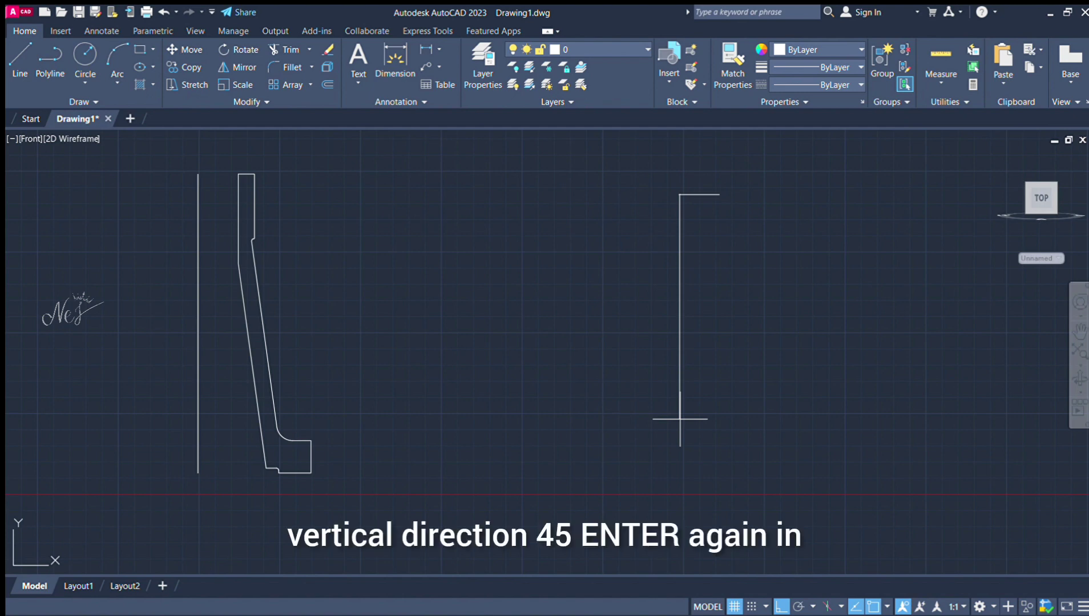
type("45")
key("Return")
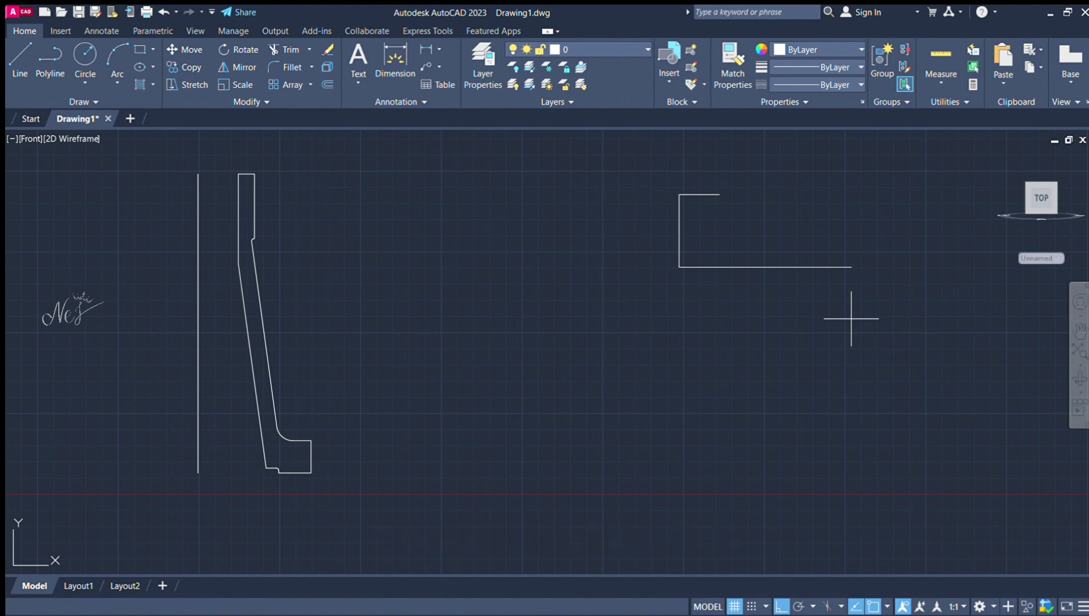
Step: Complete the nut outline back to its start point, with a side flange 20 long and 10 high
key("Return")
type("20")
key("Return")
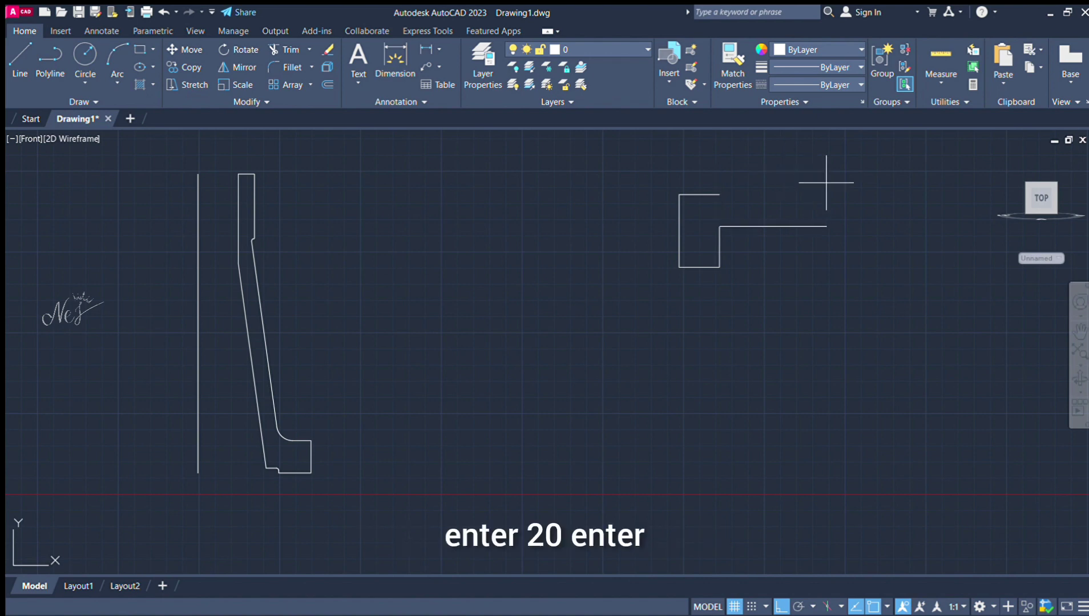
type("20")
key("Return")
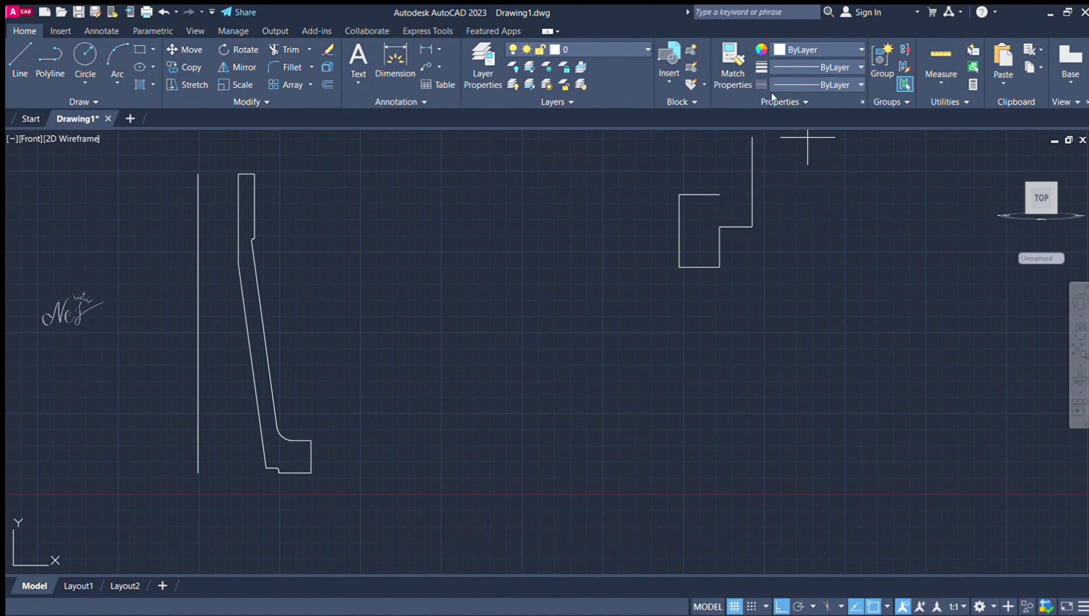
type("10")
key("Return")
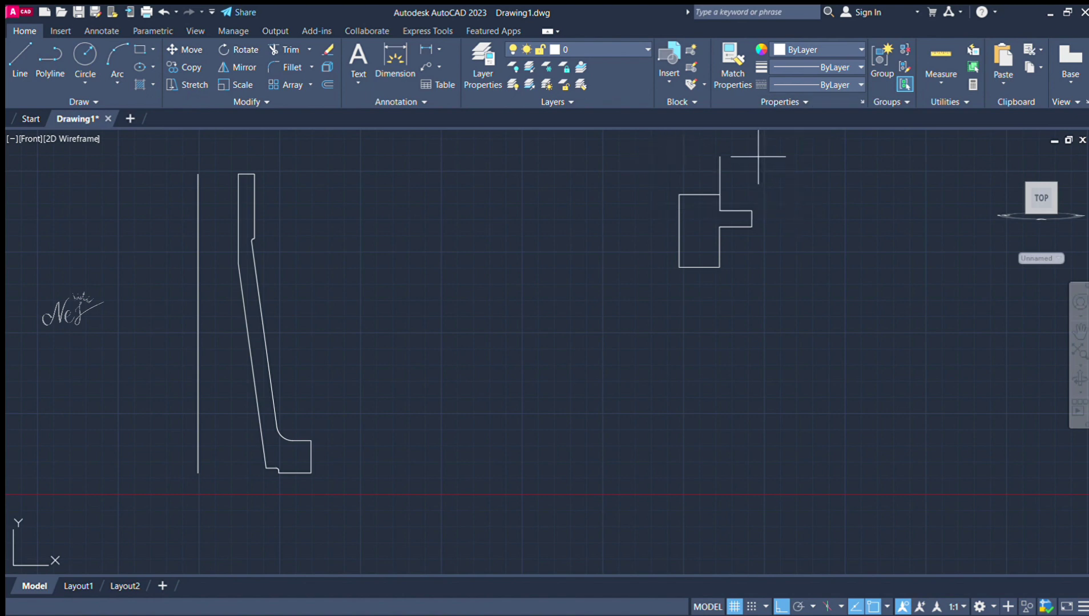
key("Escape")
Step: Draw a vertical inner wall line through the nut outline, from top edge to bottom edge, 19 away from its centre-line side
scroll(758, 177, "up", 4)
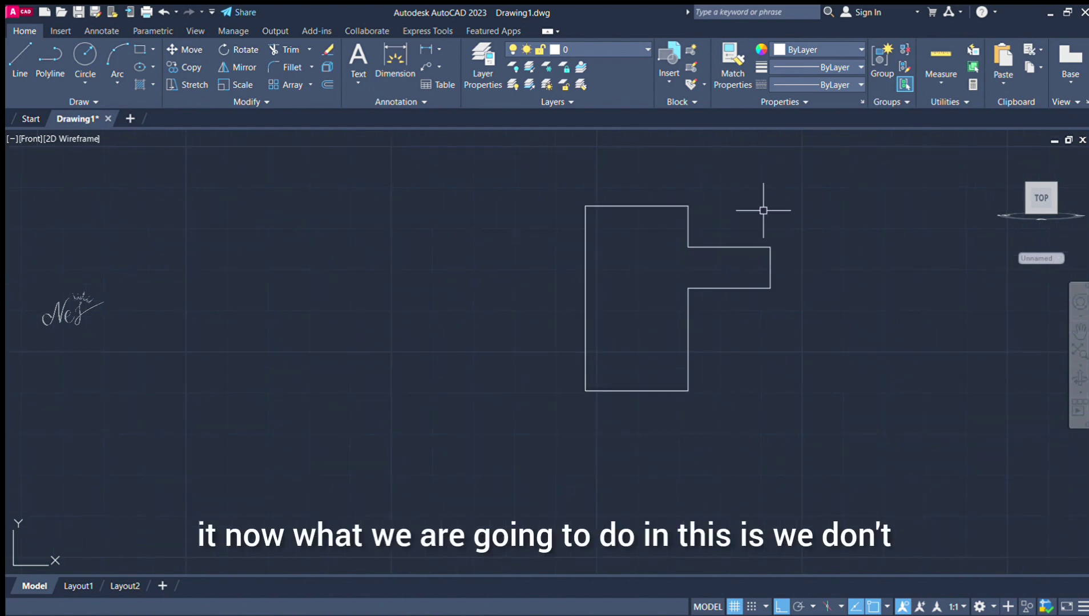
scroll(783, 302, "up", 2)
middle_click_drag(781, 265, 778, 321)
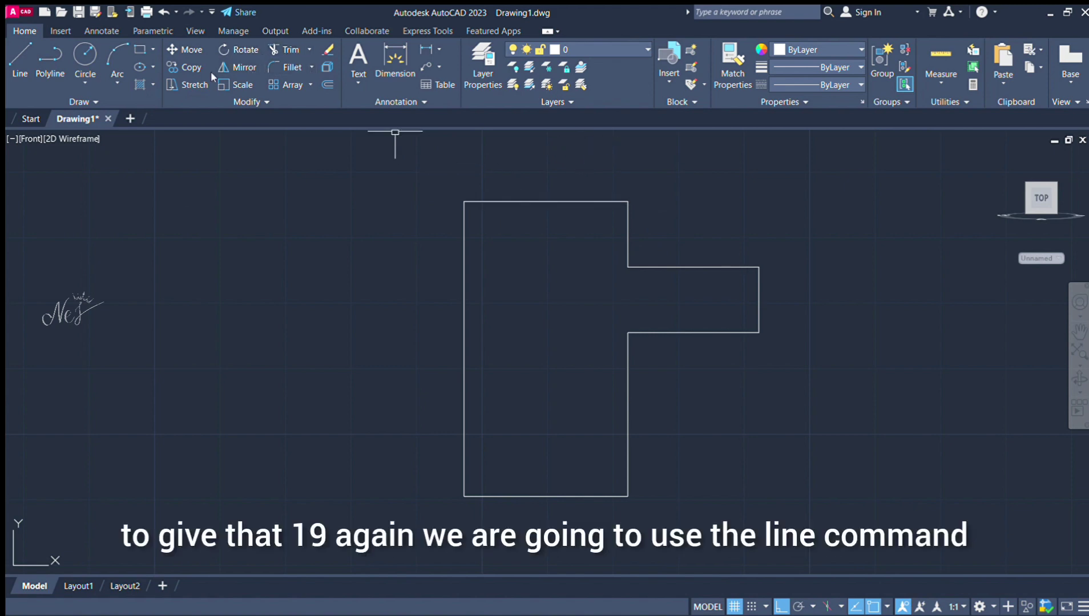
left_click(20, 63)
left_click(464, 201)
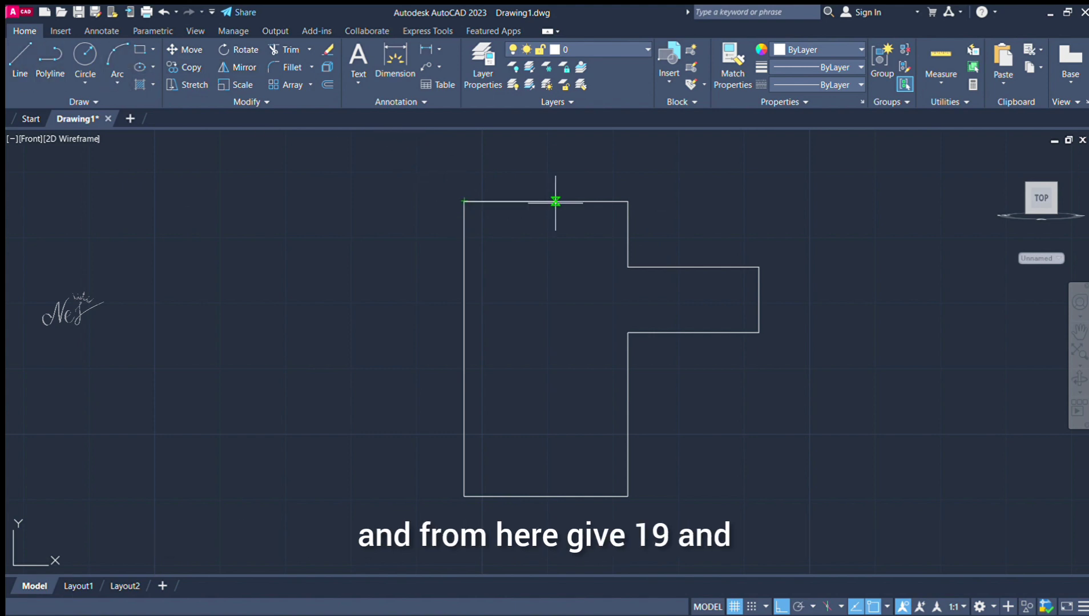
left_click(588, 201)
left_click(589, 497)
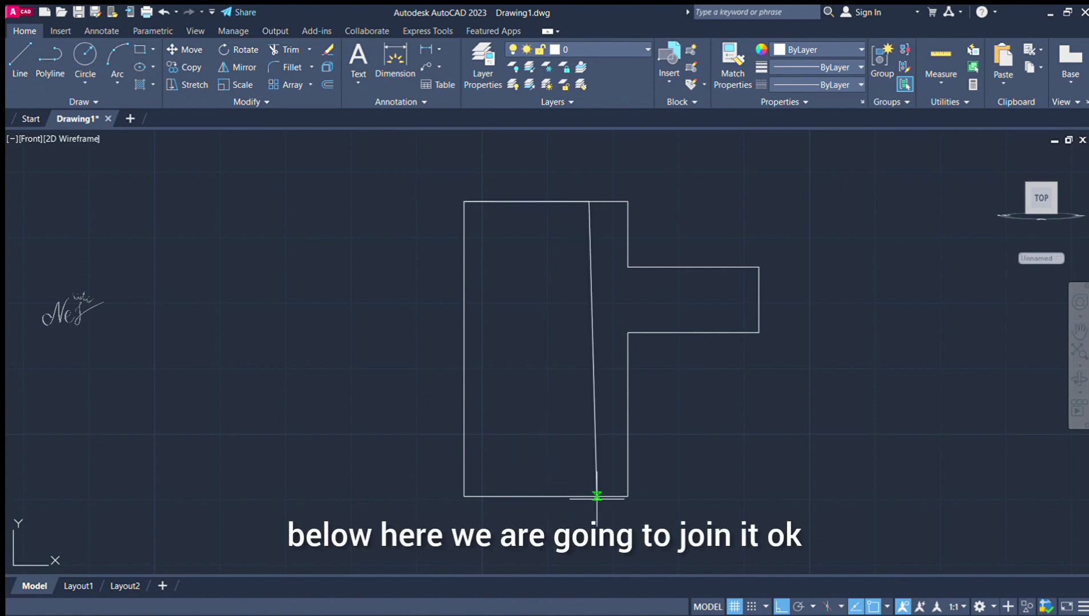
key("Escape")
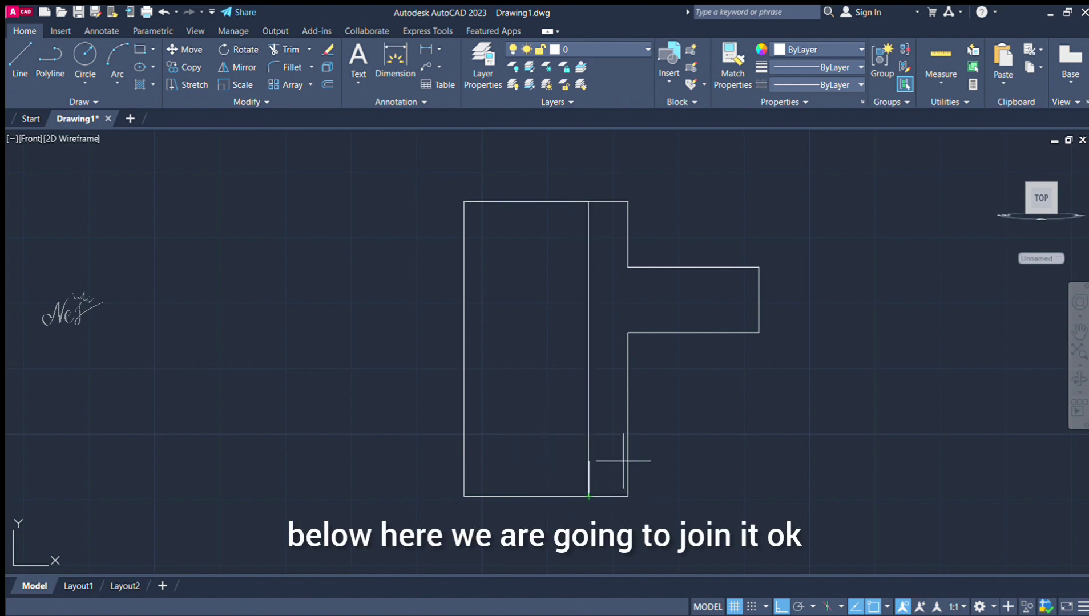
Step: Trim the nut's top and bottom edges between the centre line and the inner wall
left_click(290, 49)
left_click(511, 162)
left_click(514, 201)
left_click(528, 497)
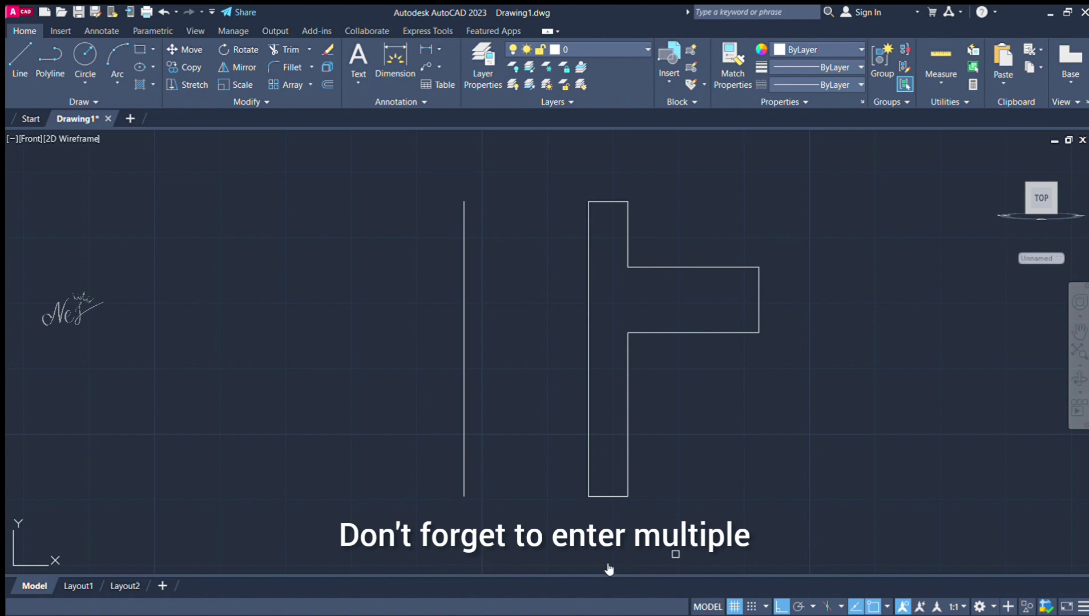
Step: Fillet both outer corners of the nut's side flange and both inner corners where it meets the outer wall
left_click(743, 332)
left_click(758, 313)
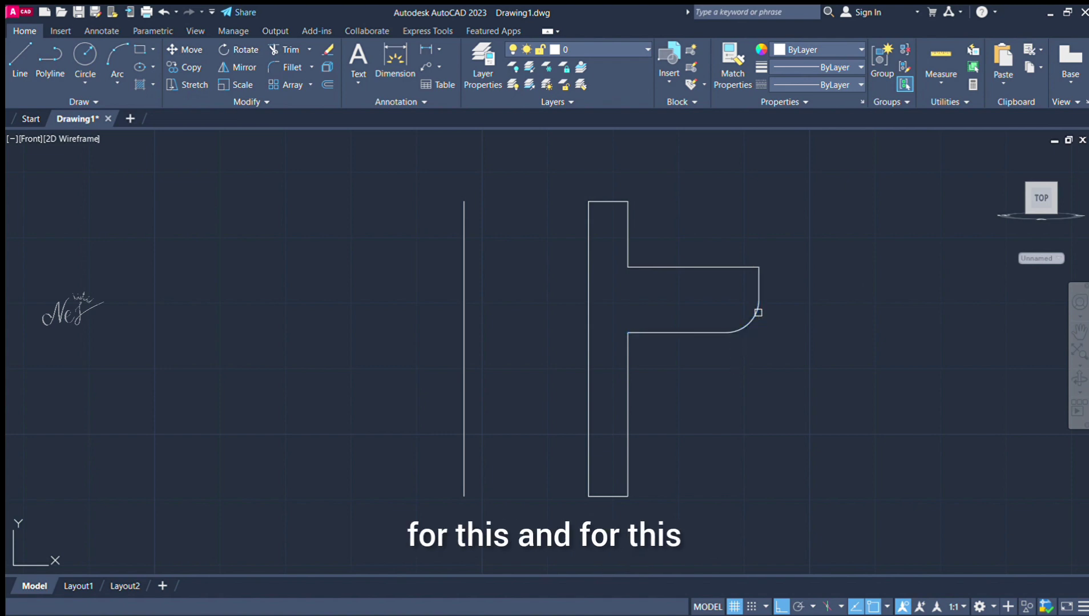
left_click(742, 267)
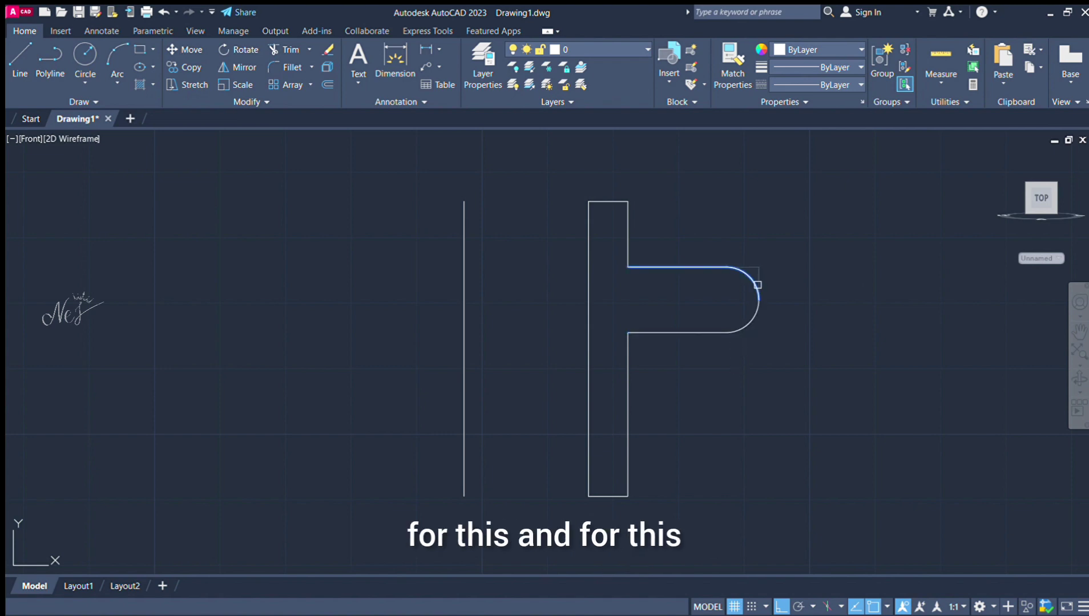
left_click(758, 285)
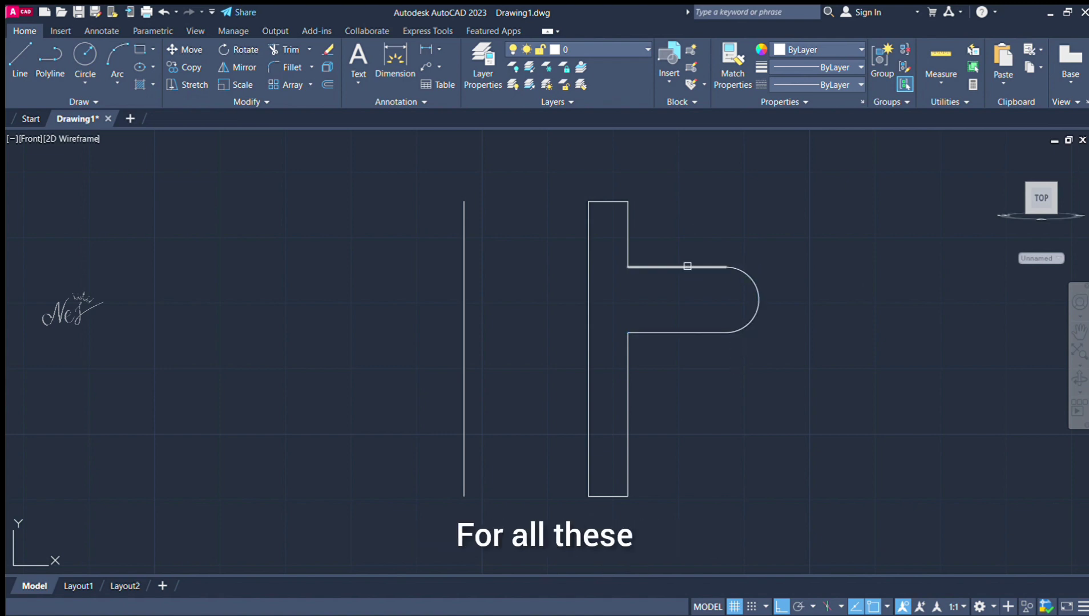
left_click(658, 264)
left_click(629, 359)
left_click(647, 332)
Step: Draw a small closed outline between body and nut: long side 30, bottom 6, inner side 24, sloping out to a top edge twice the bottom's width
scroll(630, 253, "down", 4)
scroll(630, 290, "down", 4)
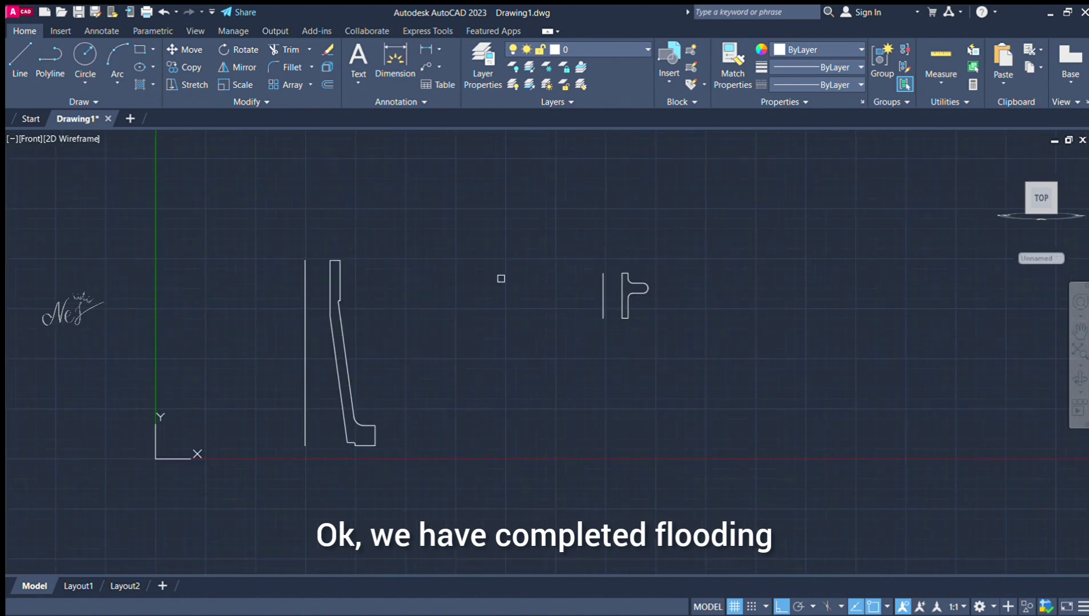
scroll(416, 321, "up", 2)
scroll(459, 306, "up", 2)
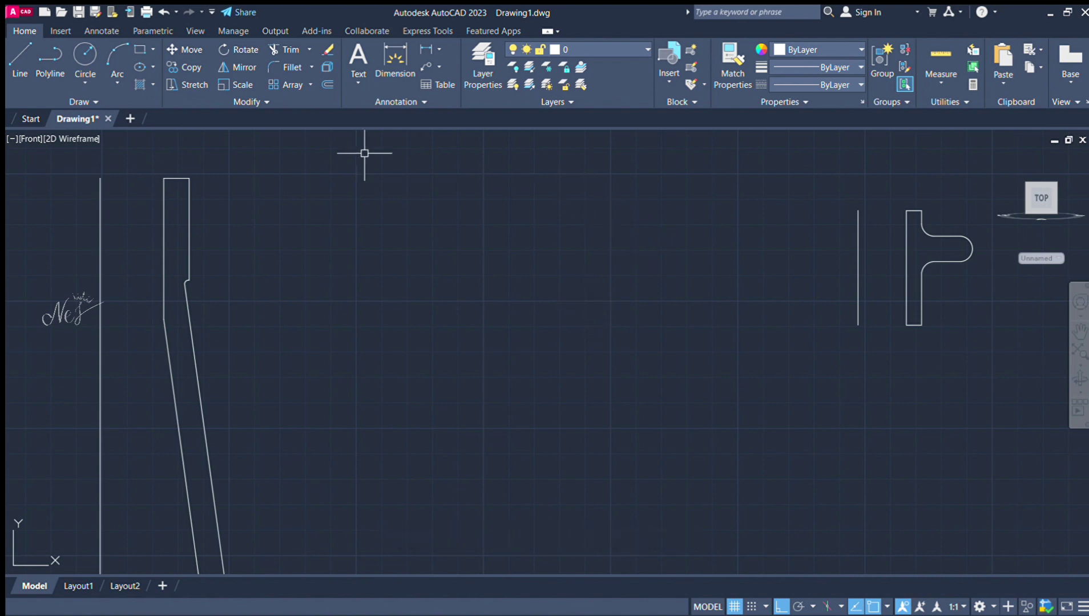
left_click(29, 78)
left_click(657, 241)
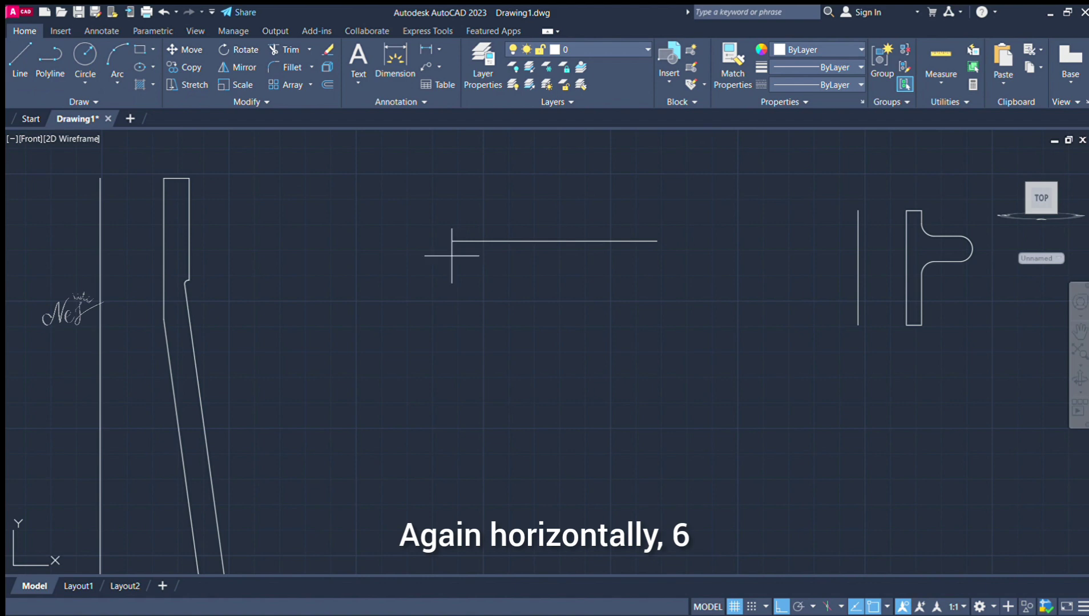
type("6")
key("Return")
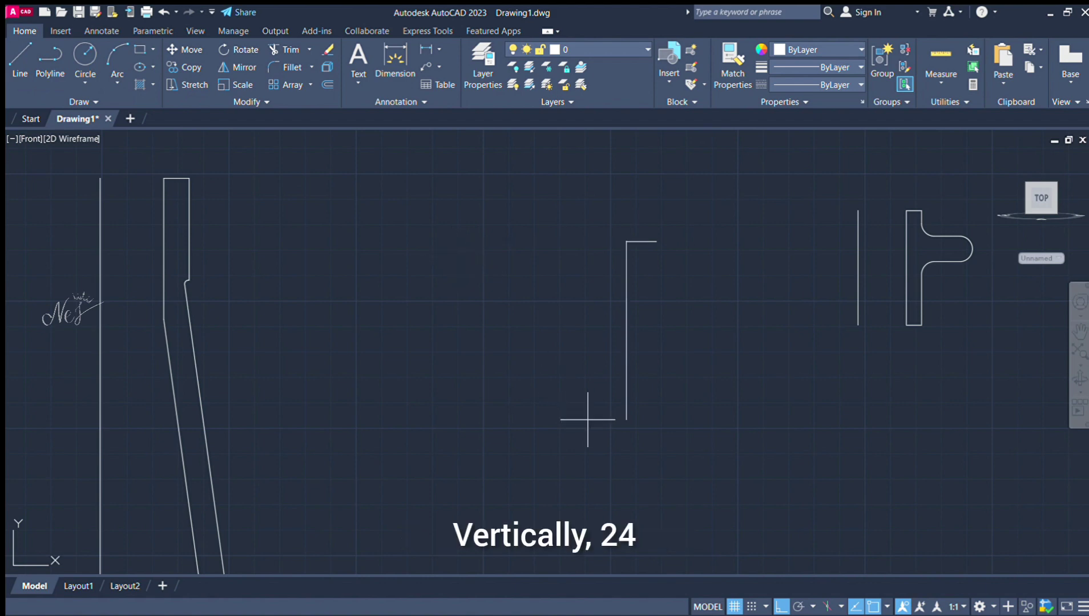
type("30")
key("Return")
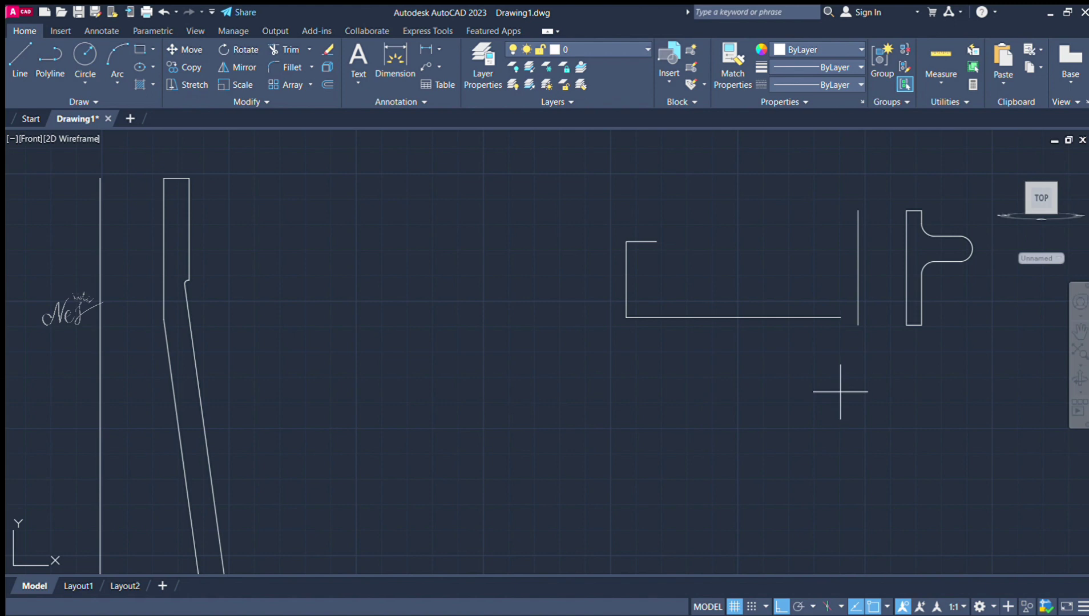
type("3")
key("Return")
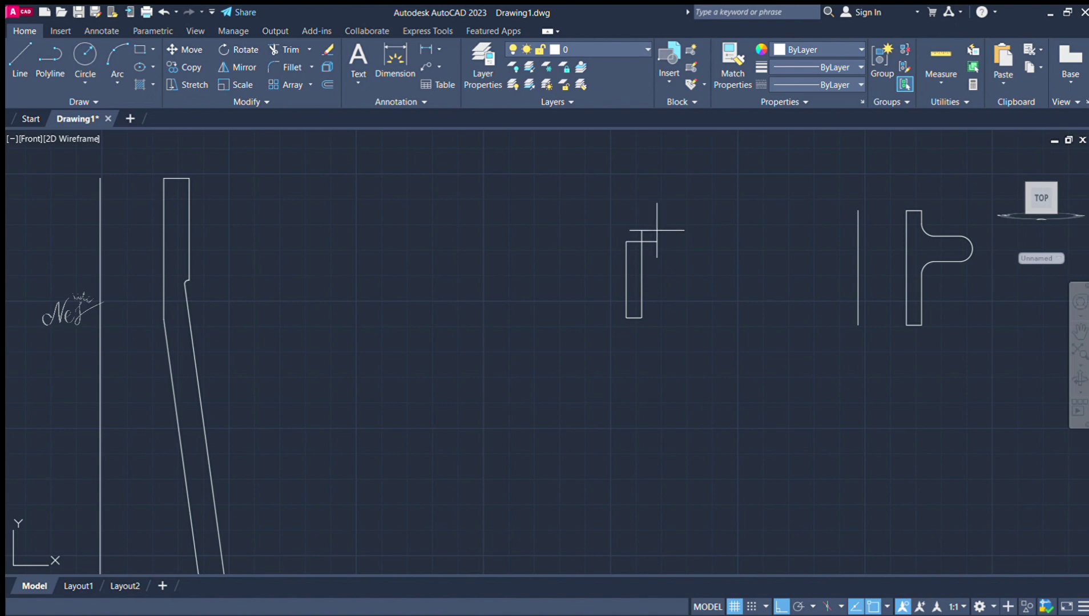
Step: Extend the small outline's long side down 5, join it to the opposite bottom corner, and trim away the horizontal bottom edge
scroll(656, 257, "up", 5)
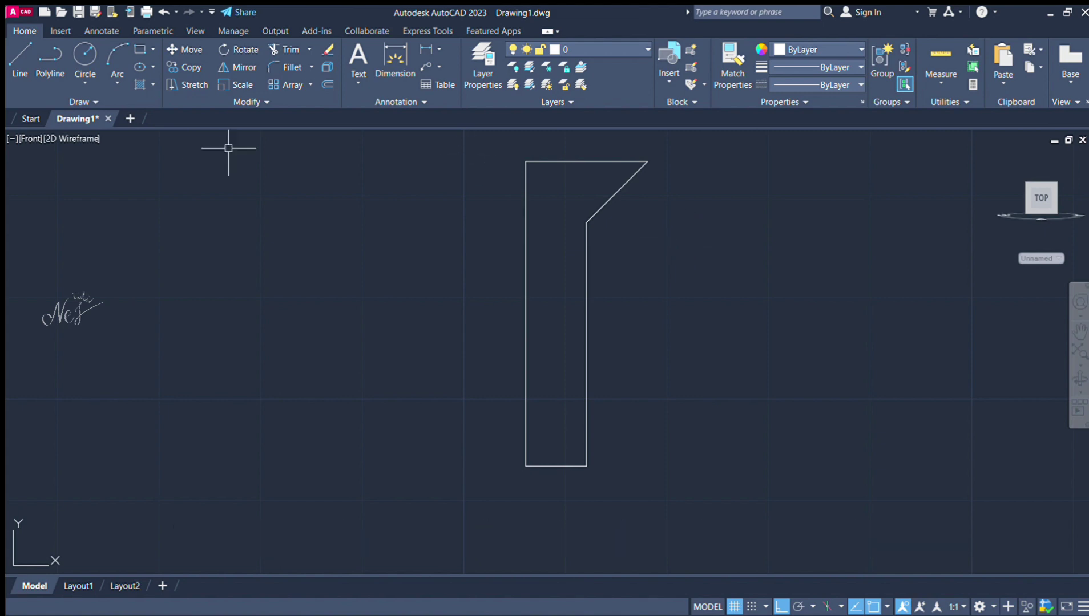
left_click(526, 466)
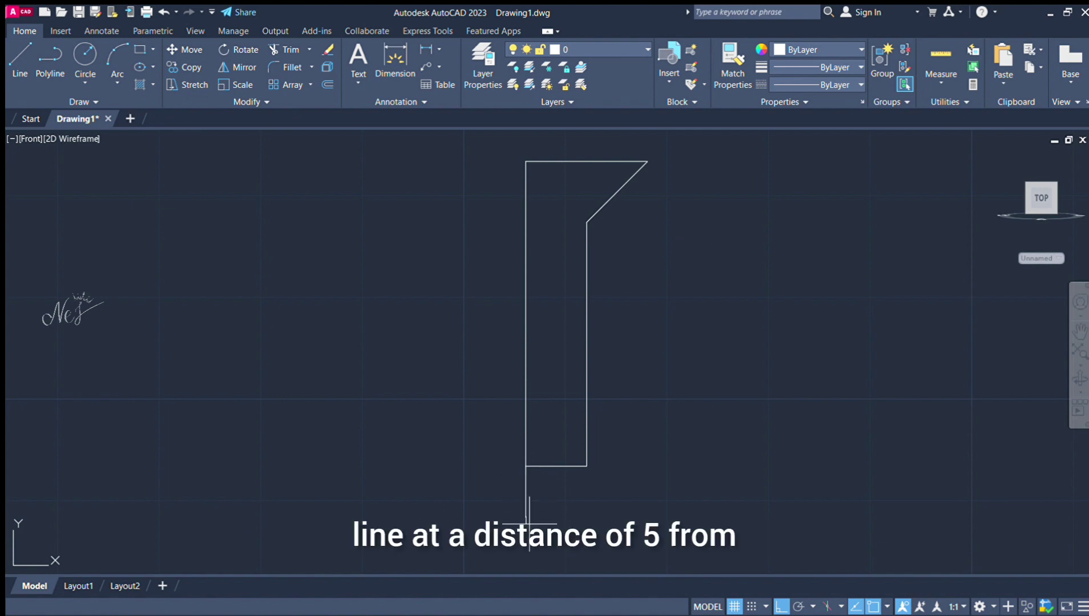
left_click(586, 466)
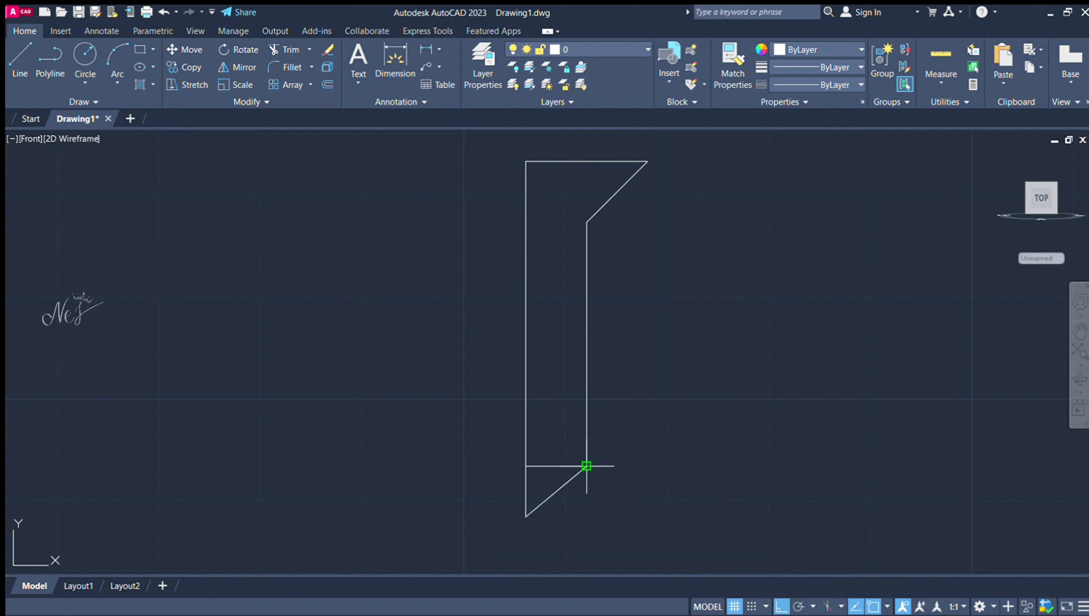
left_click(587, 466)
key("Escape")
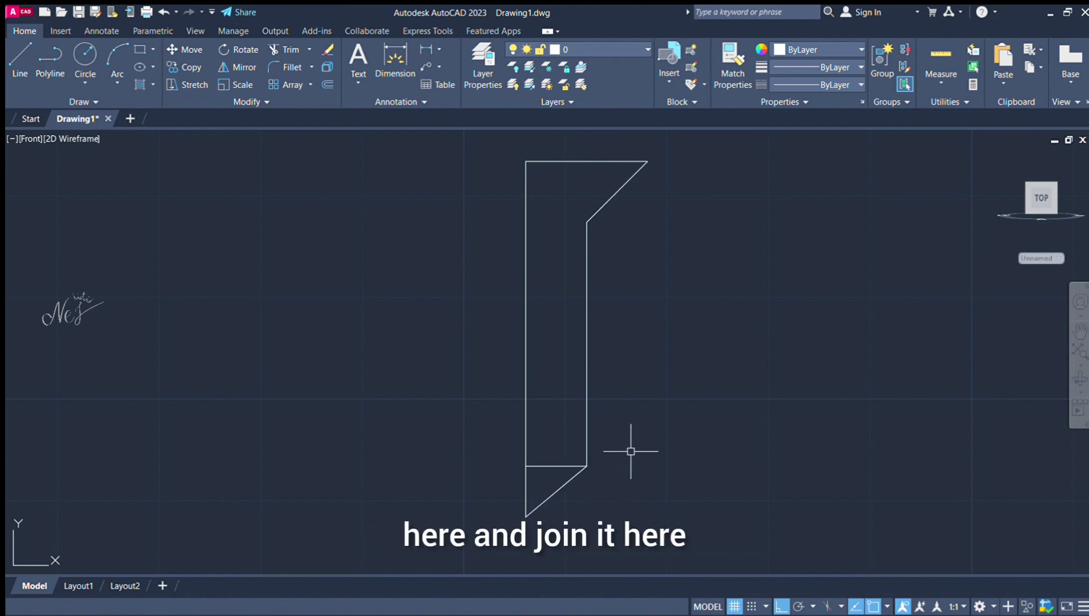
left_click(276, 50)
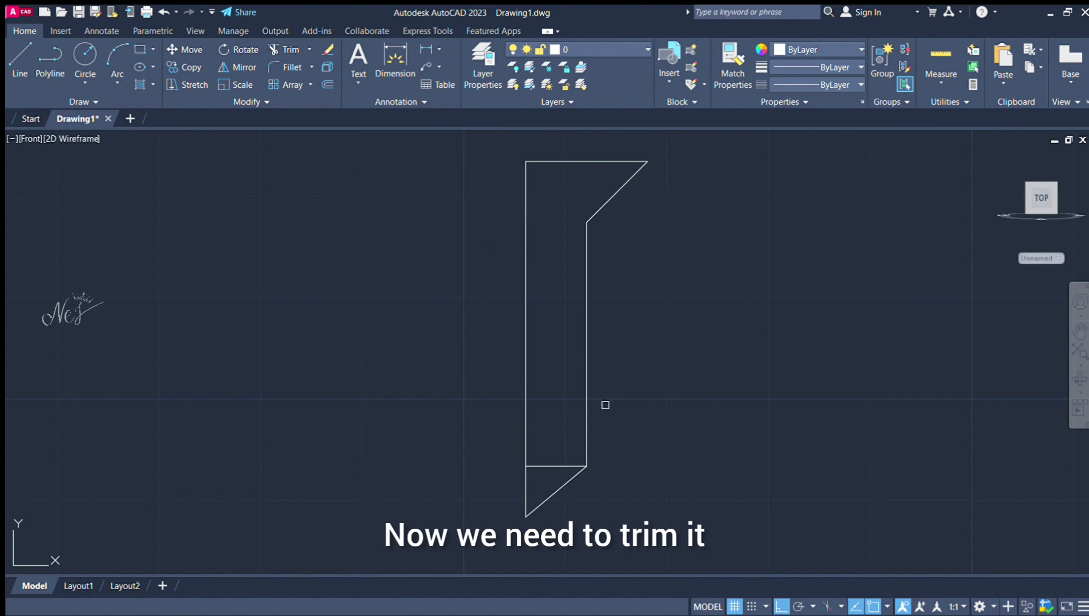
left_click(544, 465)
key("Escape")
Step: Draw the closed cup outline in the empty area beside the body: 32.5 left, 42 down, 22.5 right, and back to the start
scroll(736, 430, "down", 8)
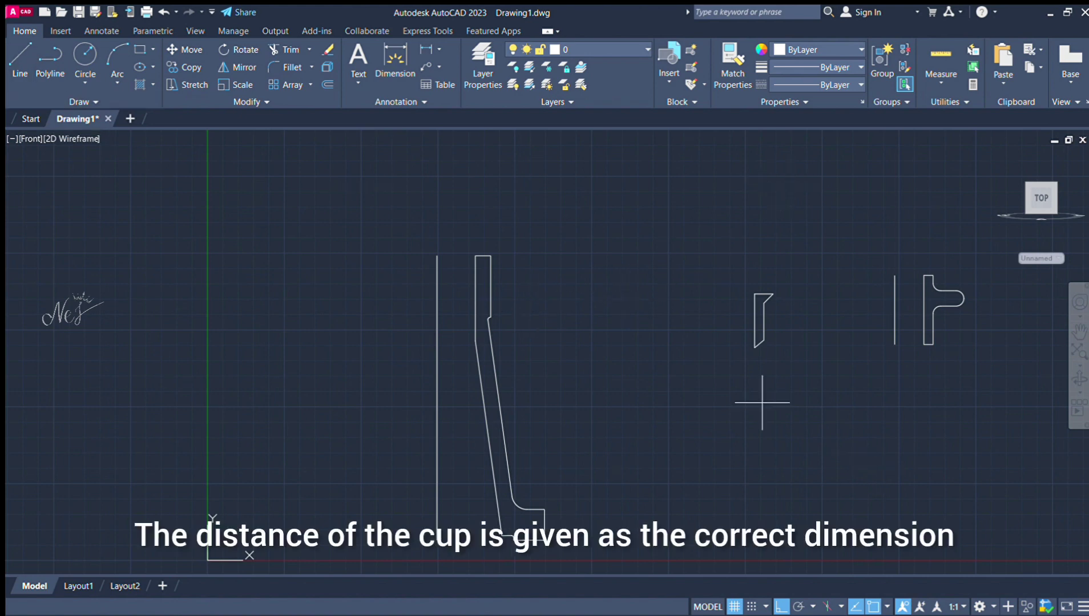
scroll(671, 295, "up", 4)
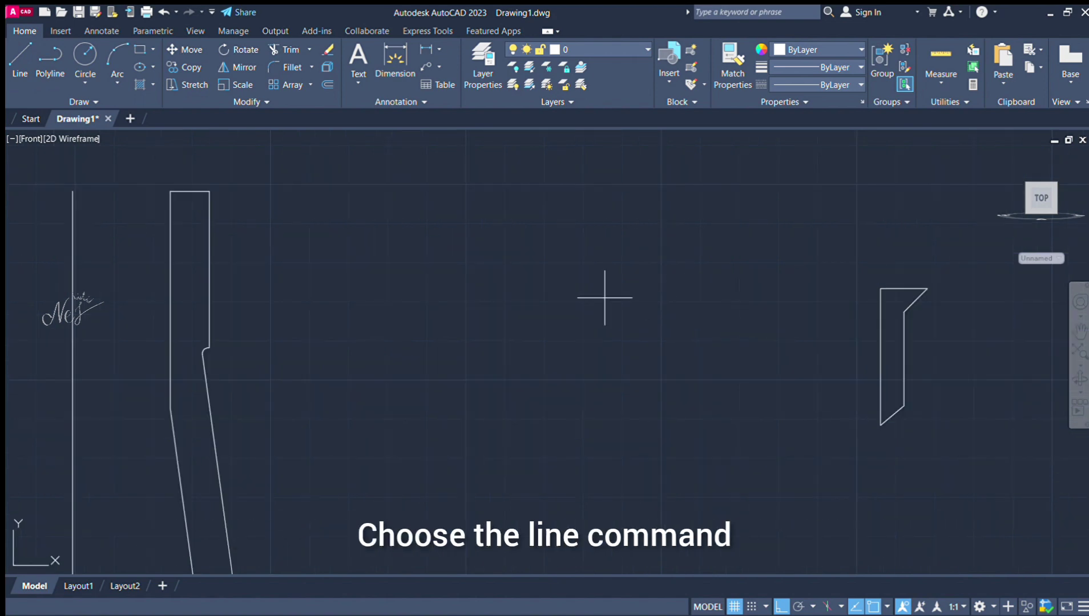
left_click(675, 282)
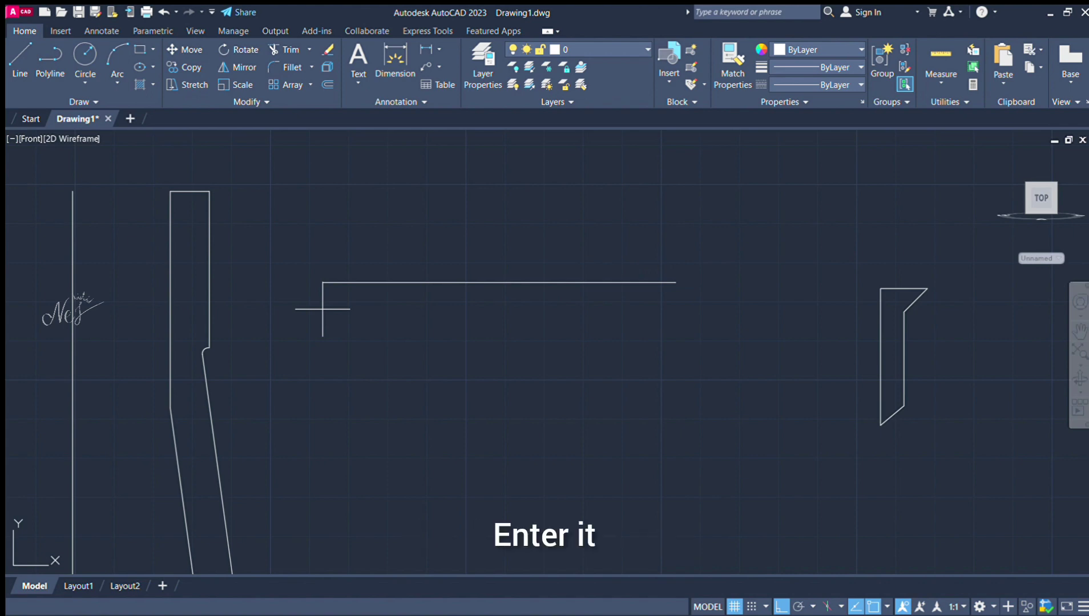
type("32.5")
key("Return")
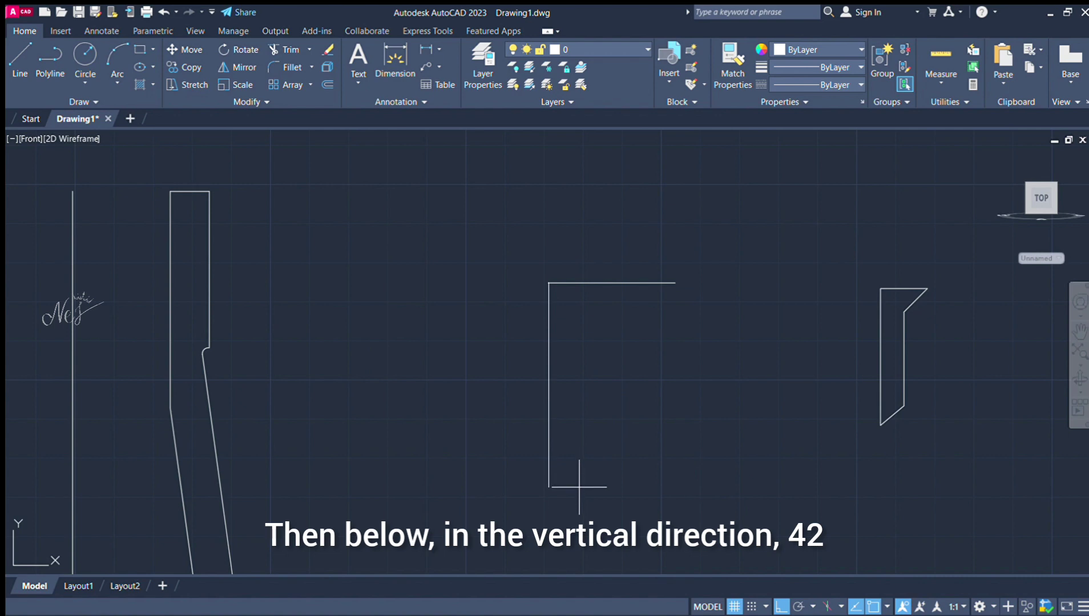
type("42")
key("Return")
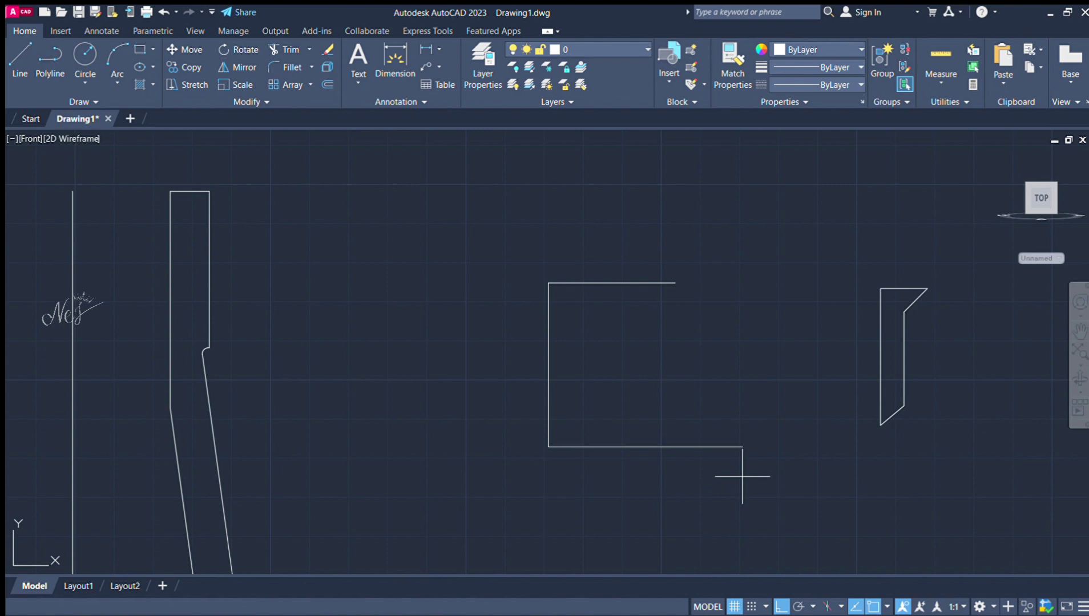
type("22.5")
key("Return")
type("c")
key("Return")
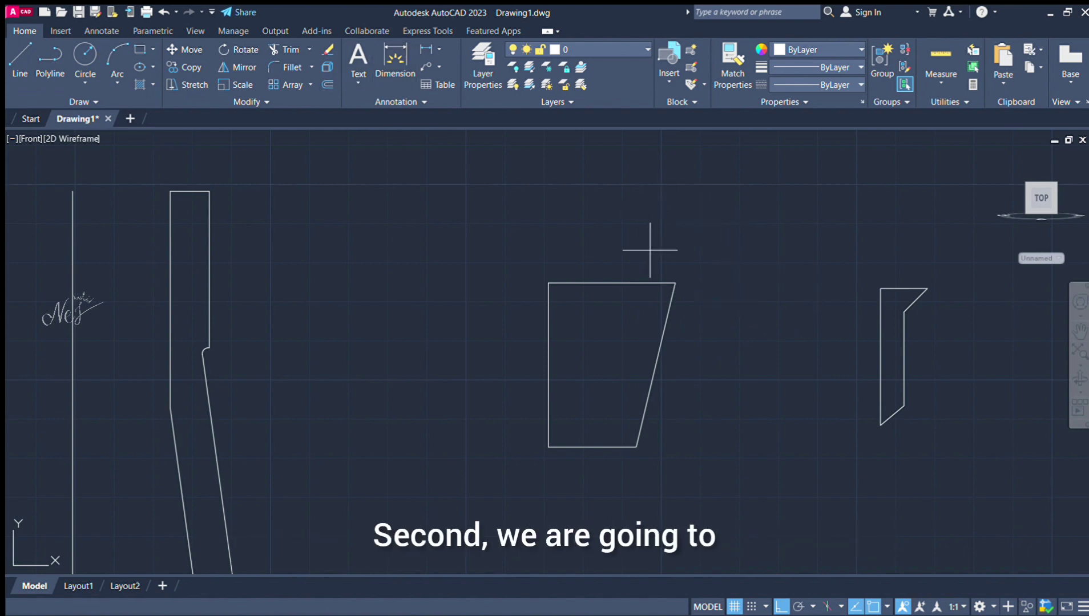
Step: Offset the cup outline's sloped side inward by 6 and its bottom edge upward by twice that distance
type("6")
key("Return")
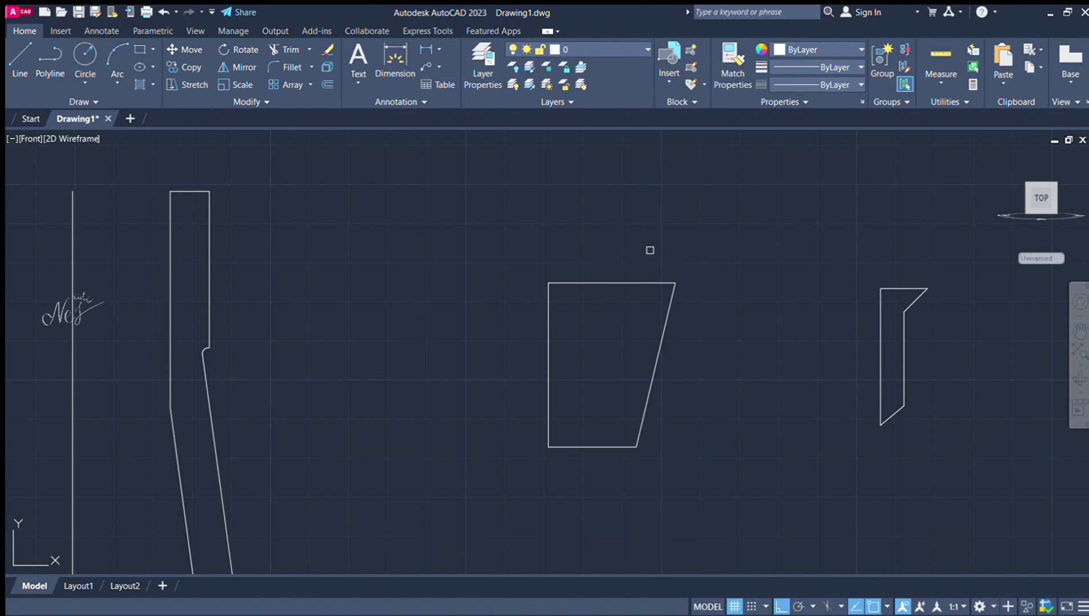
left_click(598, 449)
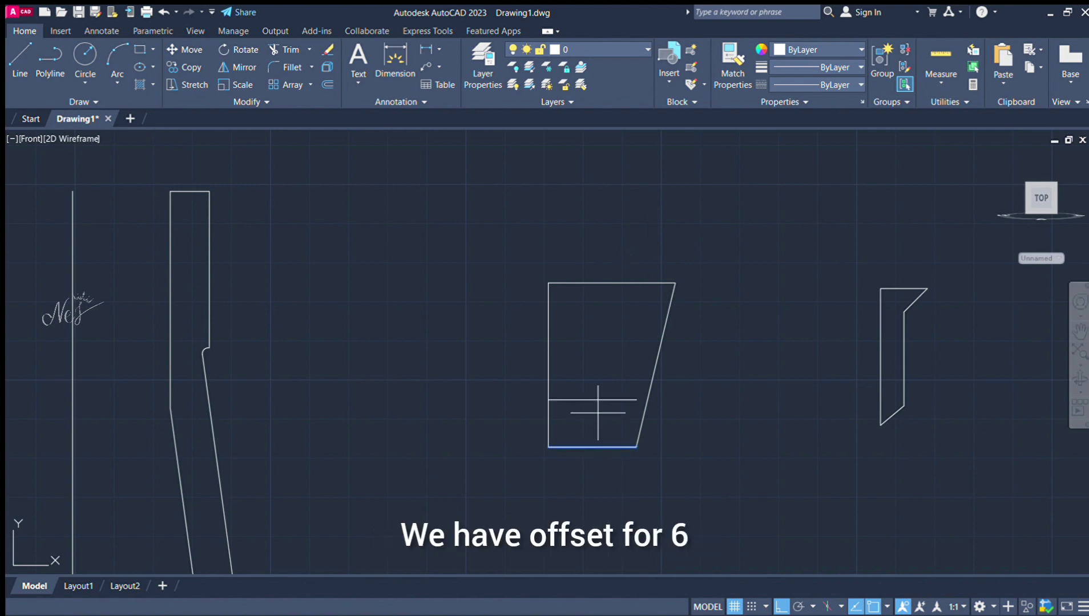
left_click(592, 401)
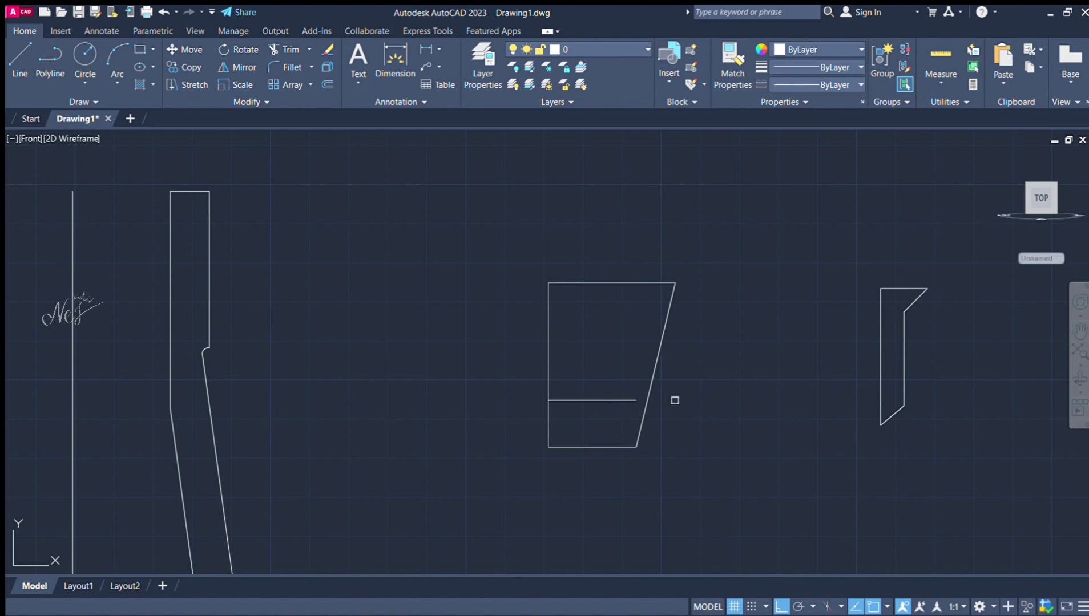
key("Escape")
key("Return")
left_click(664, 328)
left_click(607, 326)
key("Escape")
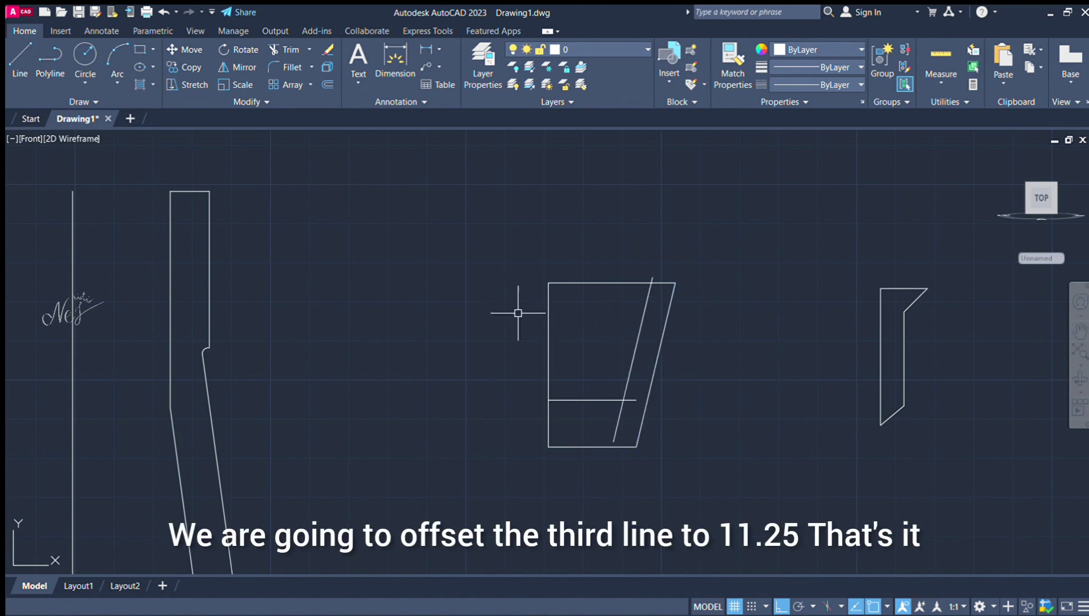
Step: Offset the cup's vertical centre-line side 11.25 toward the sloped side
key("Return")
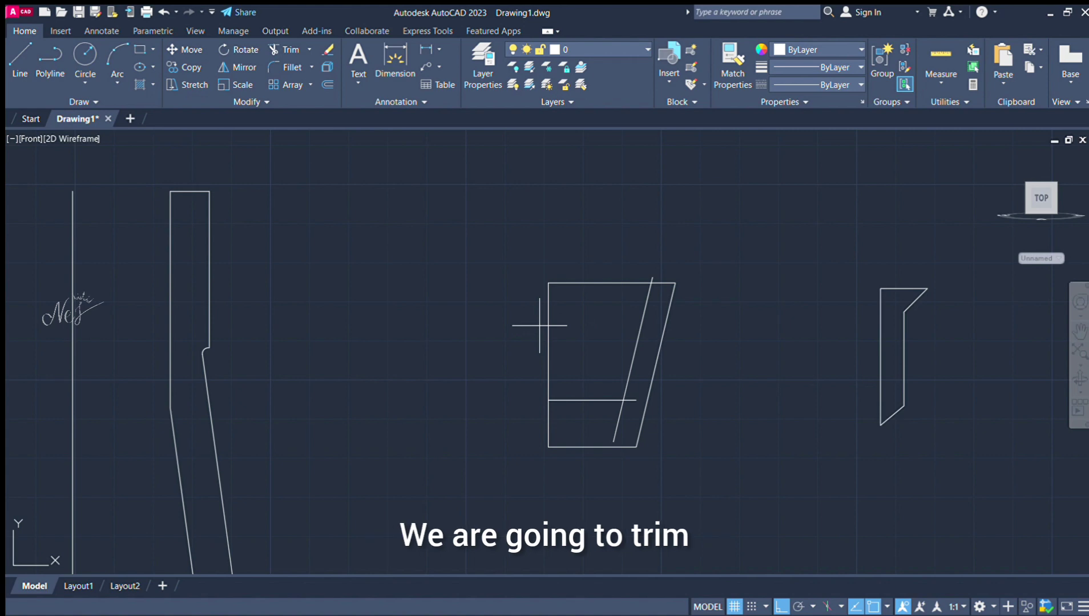
key("Return")
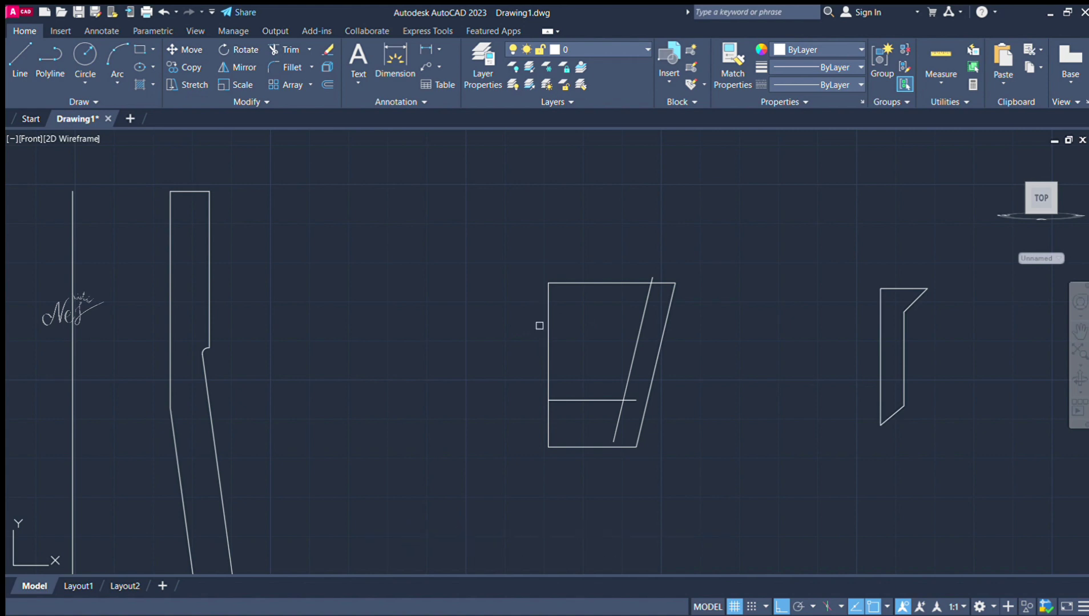
left_click(548, 326)
left_click(581, 333)
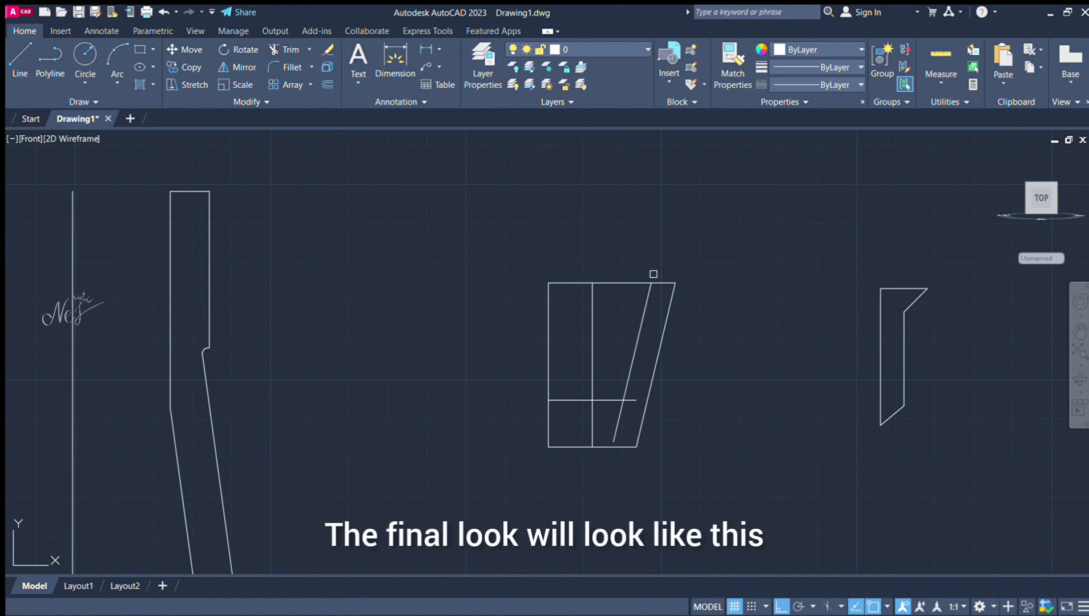
Step: Trim the surplus offset ends and the edges beside the centre line, leaving the cup's L-shaped wall section and the separate centre line
left_click(626, 416)
left_click(593, 368)
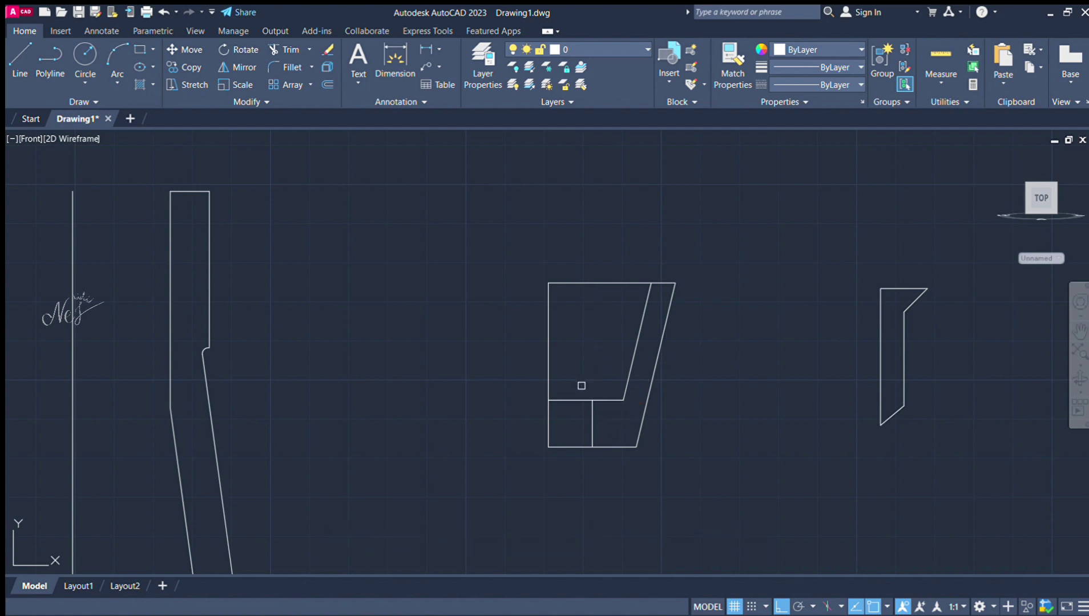
left_click_drag(576, 358, 571, 470)
left_click_drag(602, 264, 602, 304)
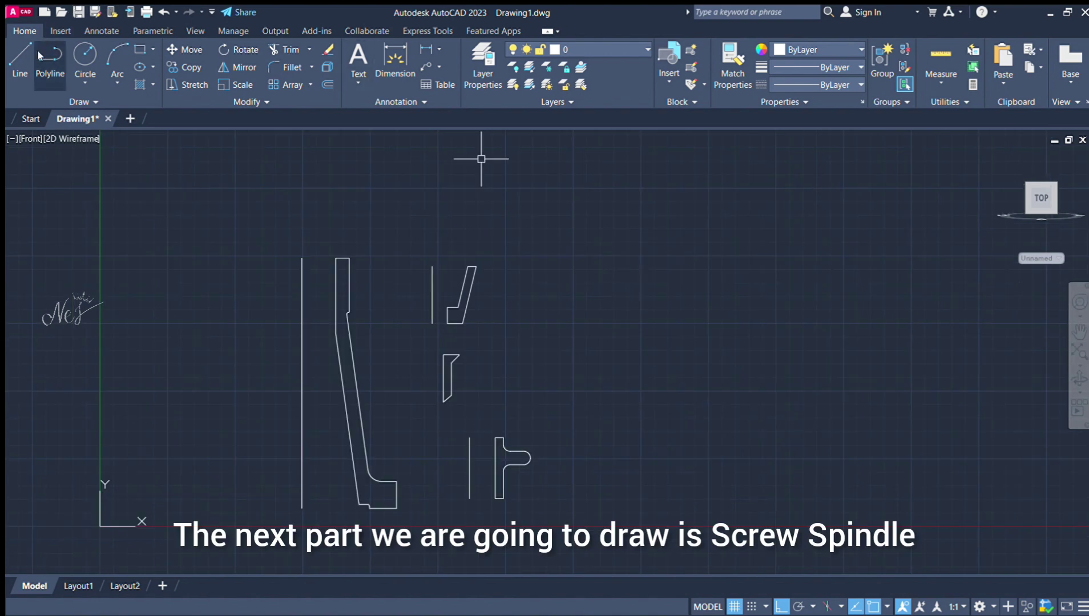
Step: Draw the screw spindle's half-section polyline in the empty area beside the other profiles: 240 down, short bottom edge, up the shaft, and around the wider head's outer side
left_click(37, 73)
left_click(657, 171)
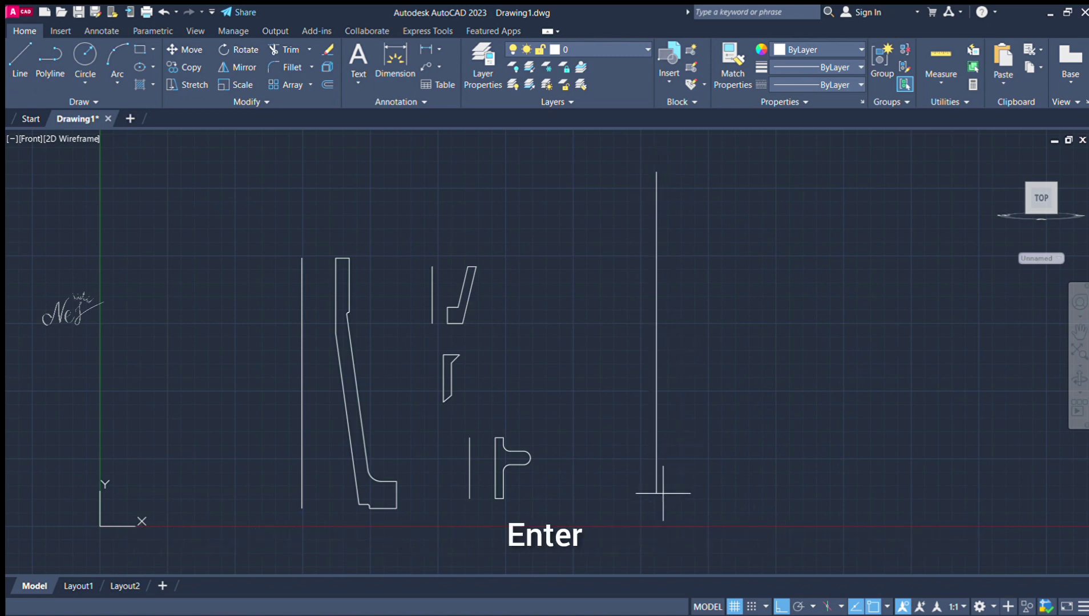
type("240")
key("Return")
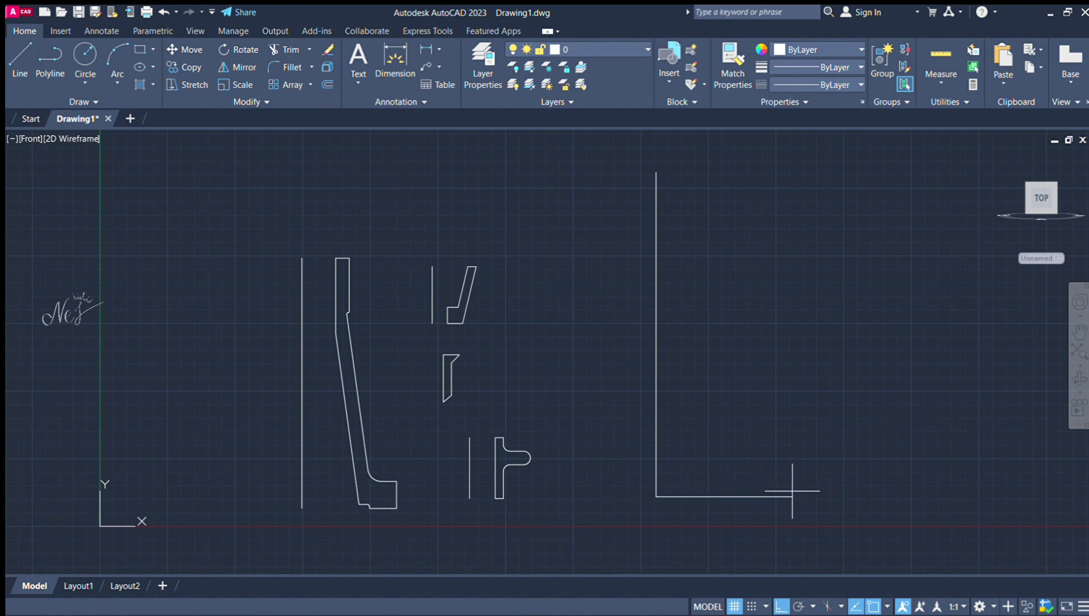
key("Return")
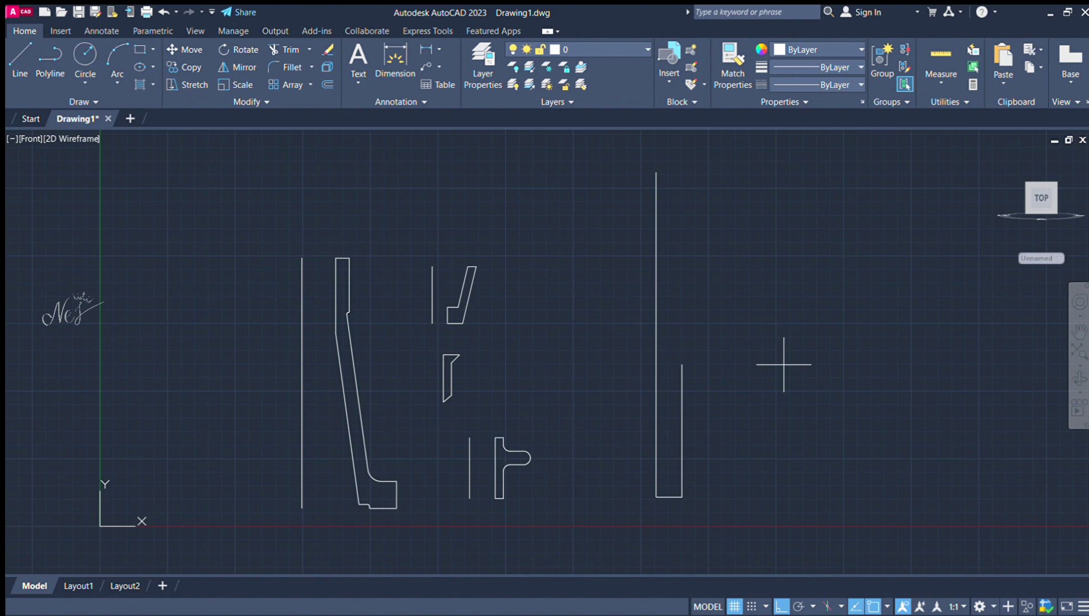
key("Return")
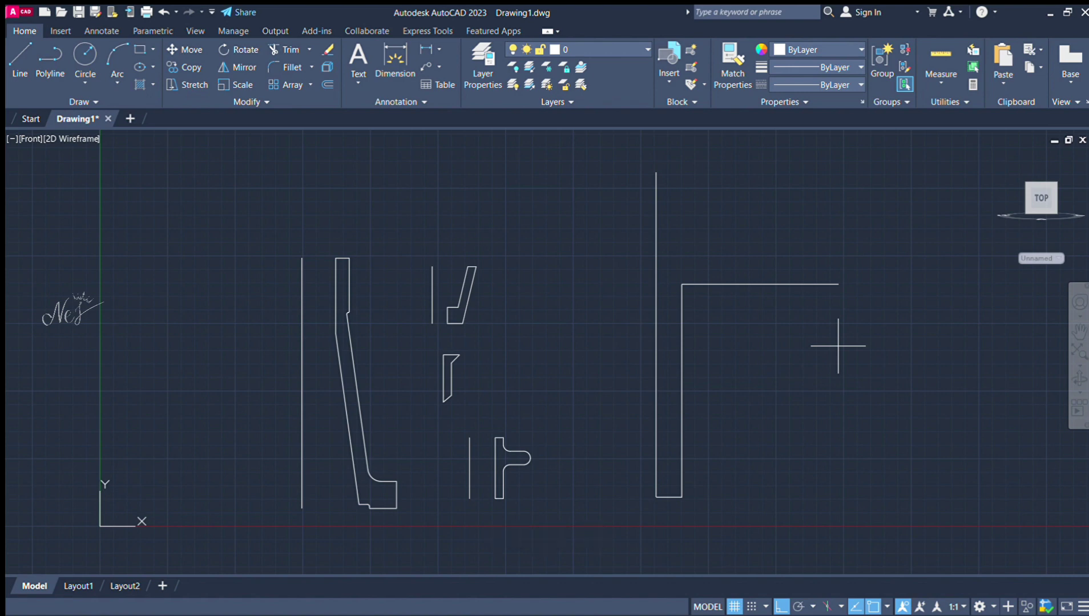
key("Return")
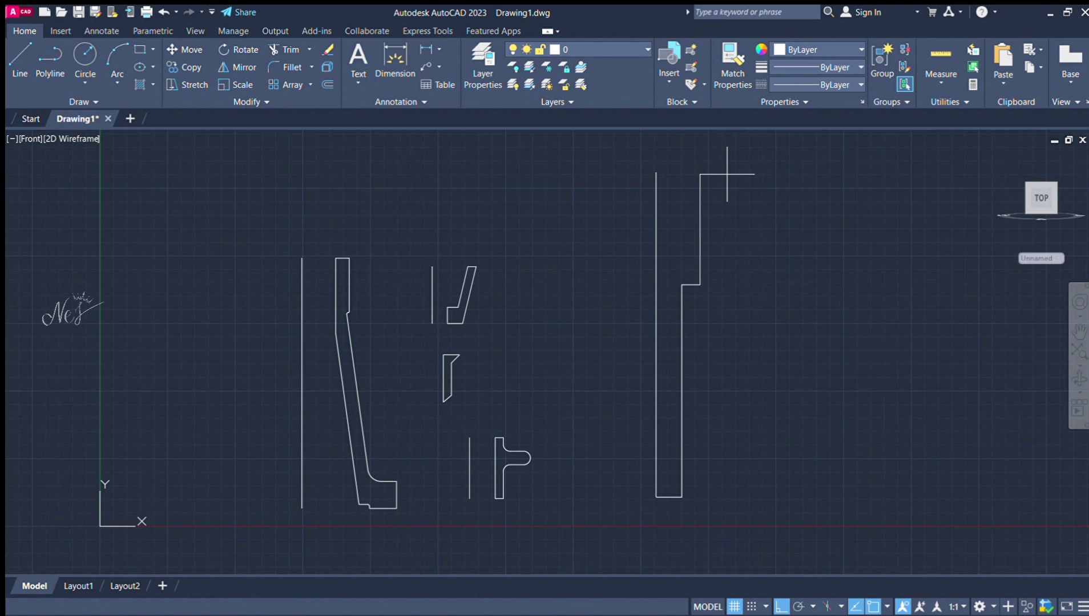
Step: Finish the spindle outline with the head's top edge, a short narrower neck upward, and a top edge back to the start point
left_click(685, 190)
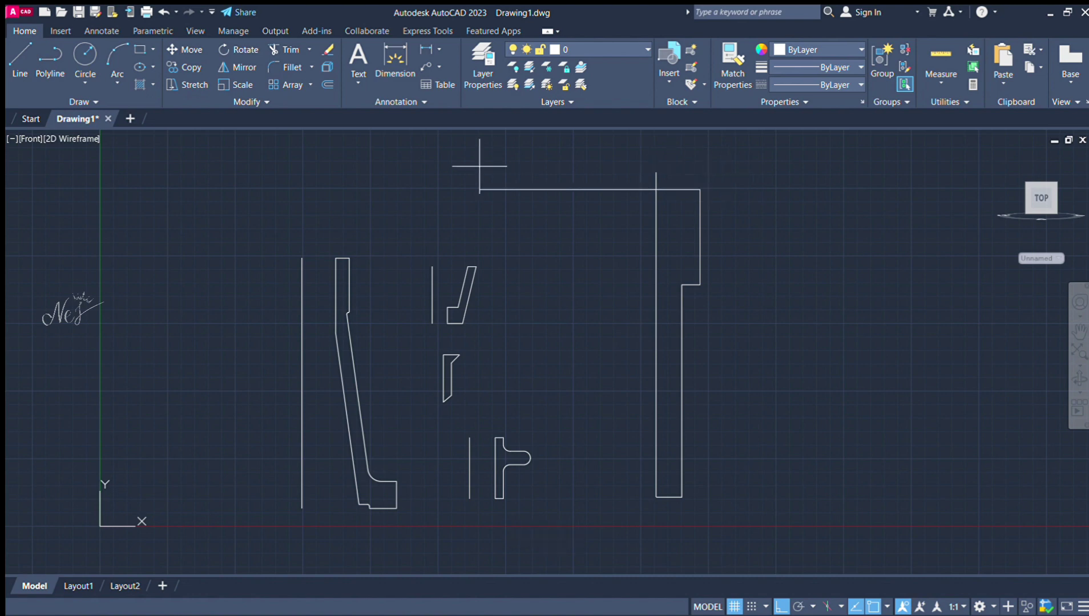
left_click(671, 166)
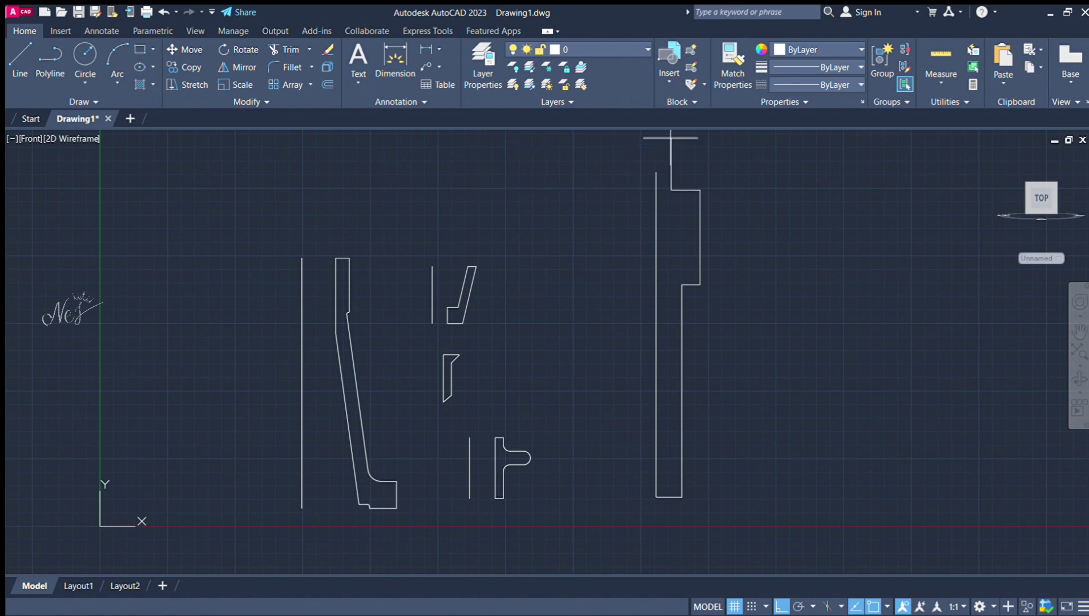
left_click(671, 172)
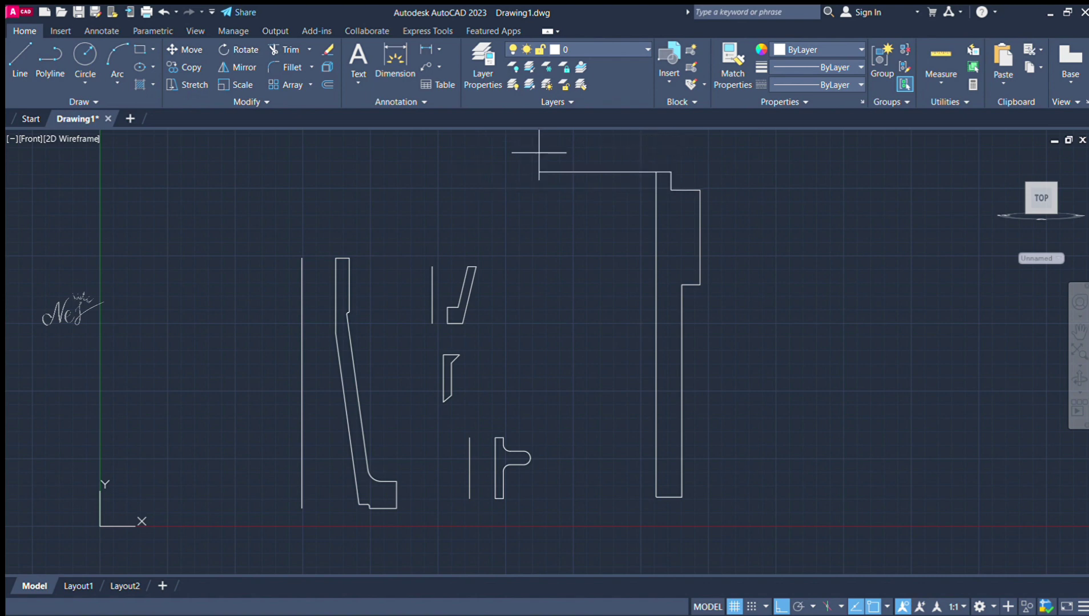
key("Escape")
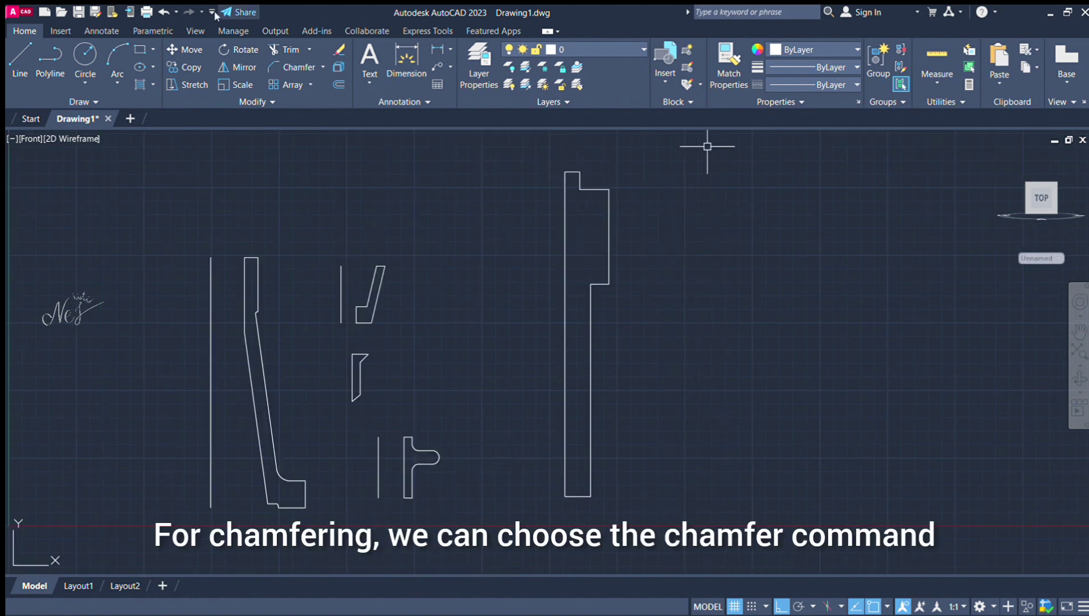
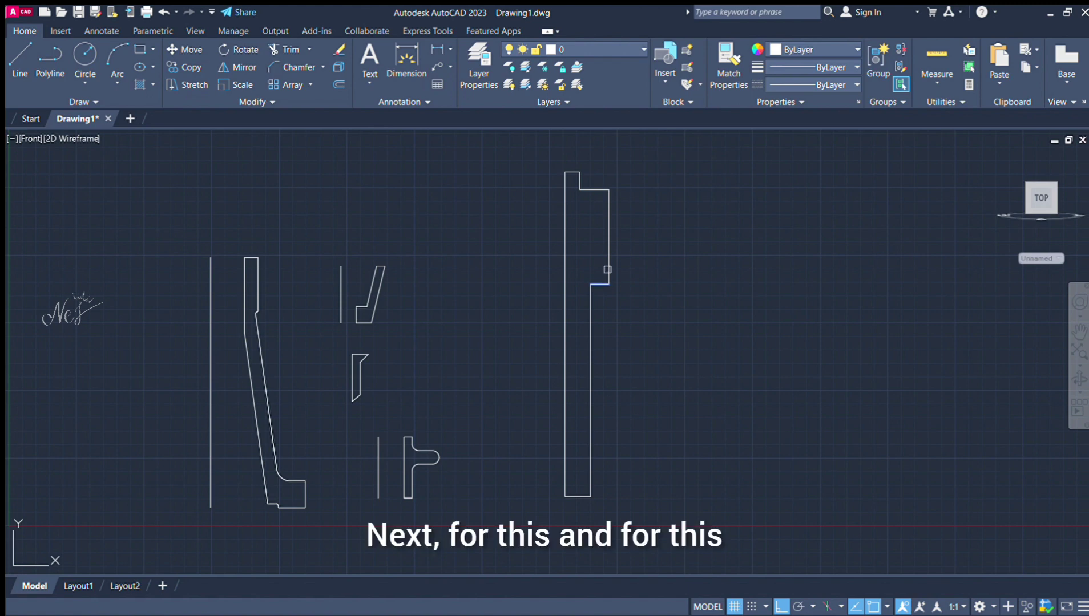
Step: Chamfer the lower and upper outer corners of the screw spindle's wider head
left_click(608, 270)
left_click(599, 187)
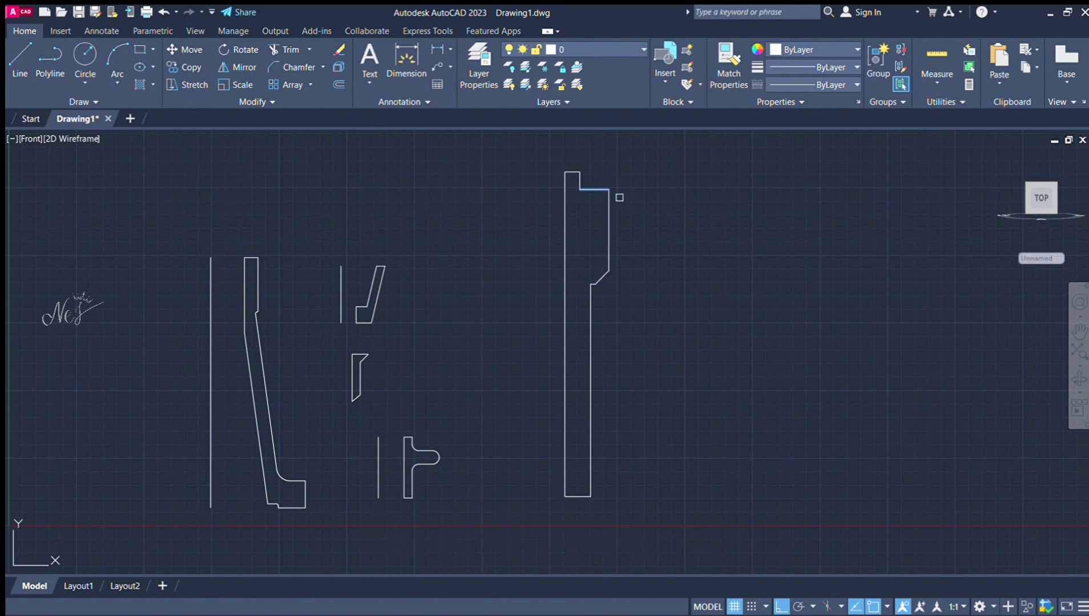
left_click(609, 206)
Step: Draw the tommy bar's closed half-section beside the spindle: long horizontal bottom edge, short end edge, upper edge back, and a step down to a thinner end portion
mouse_move(679, 323)
middle_mouse_down()
mouse_move(517, 299)
mouse_move(484, 316)
middle_mouse_up()
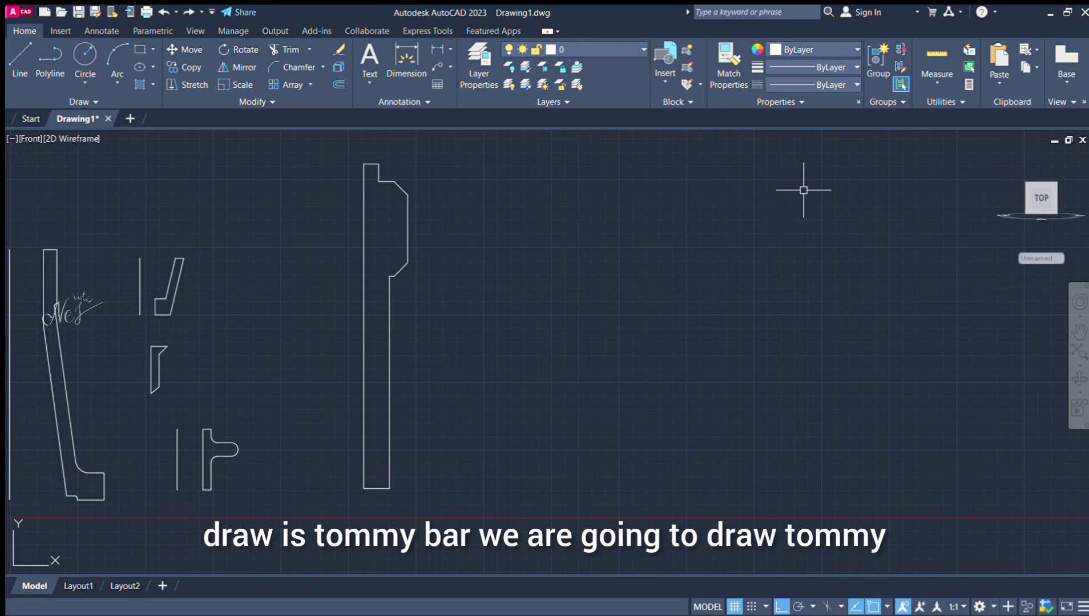
left_click(20, 57)
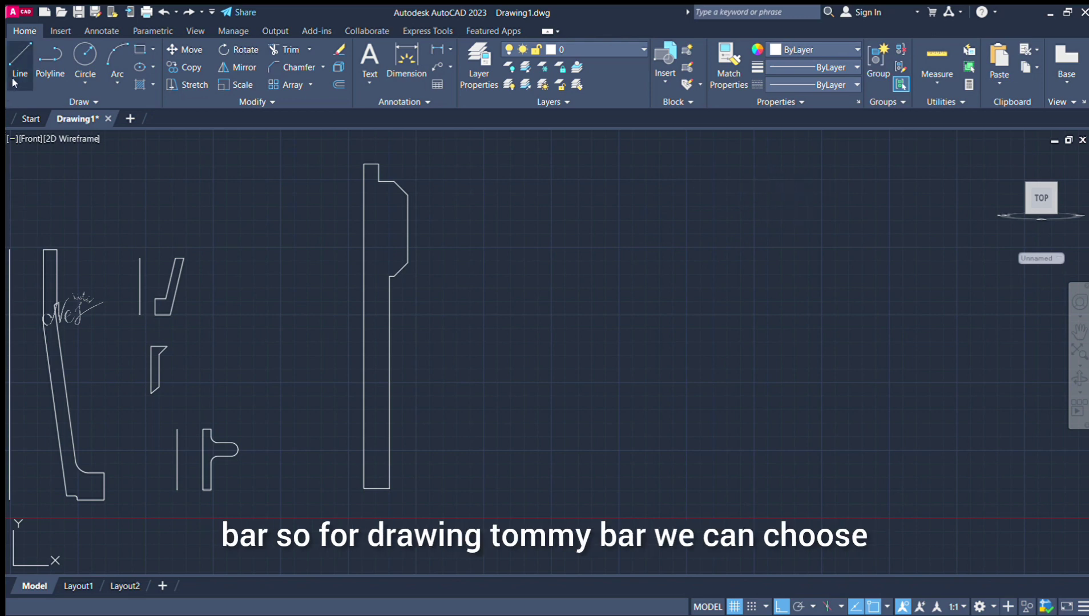
left_click(478, 308)
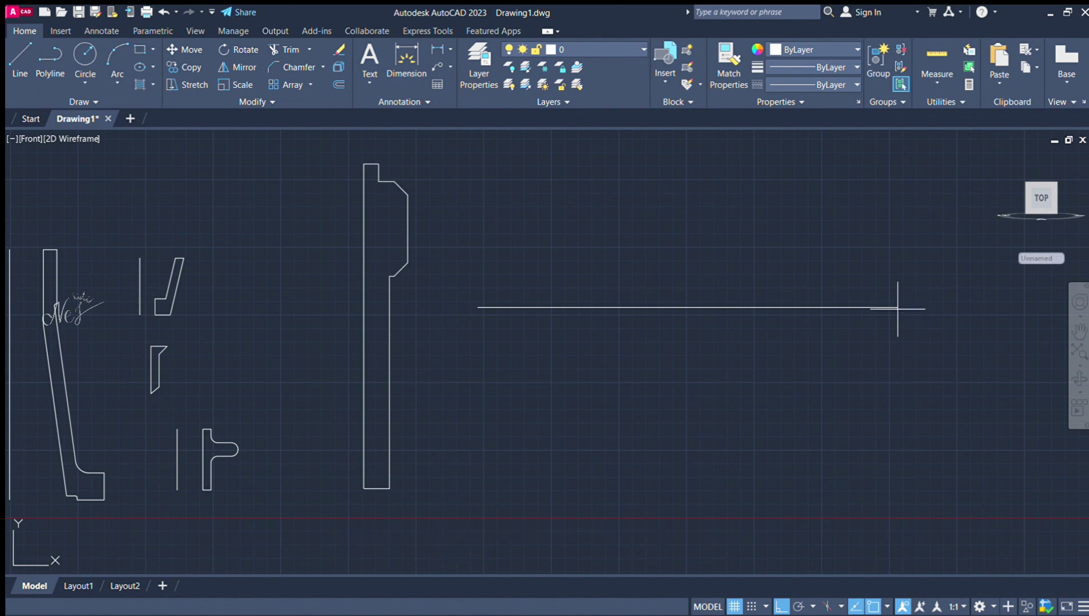
key("Return")
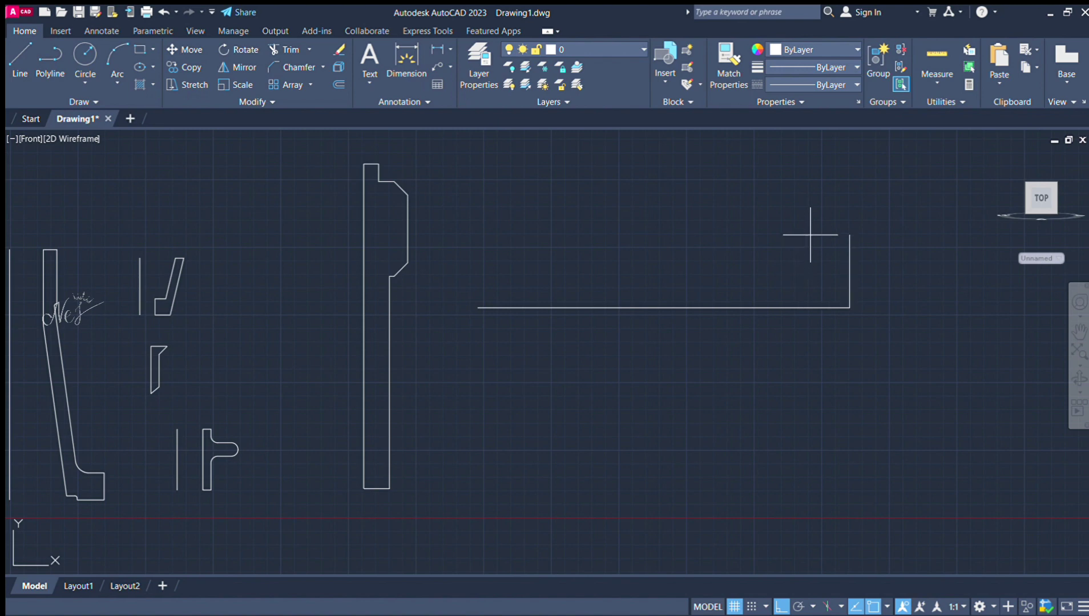
key("Return")
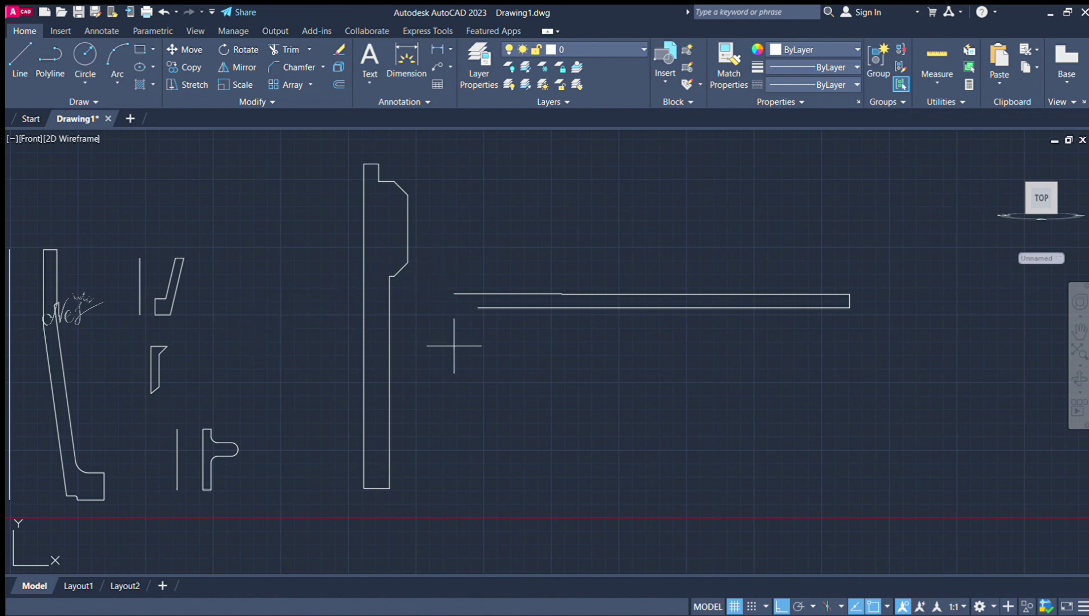
key("Return")
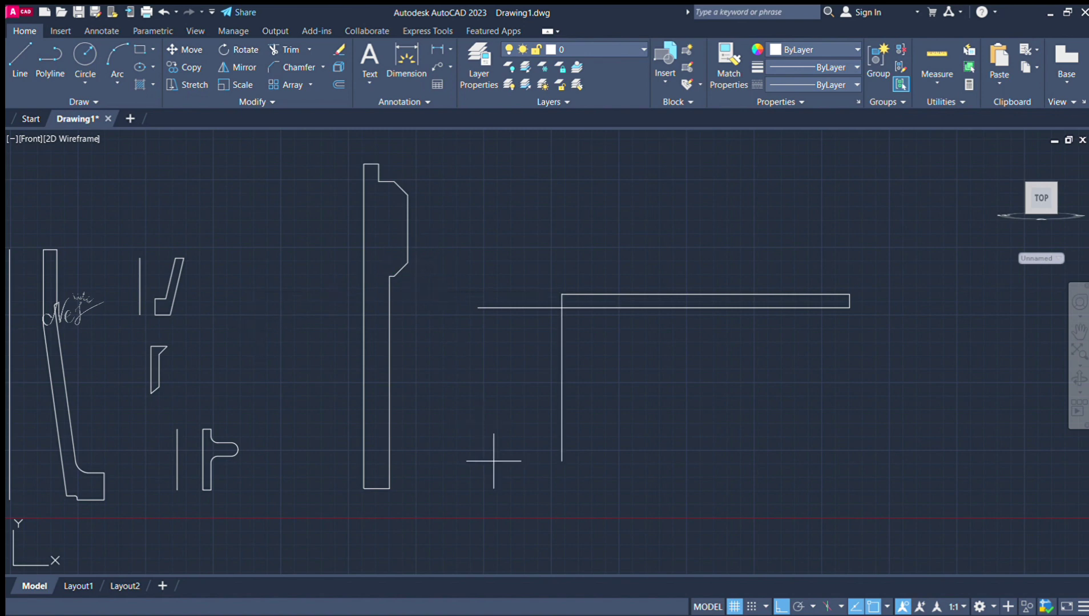
key("Return")
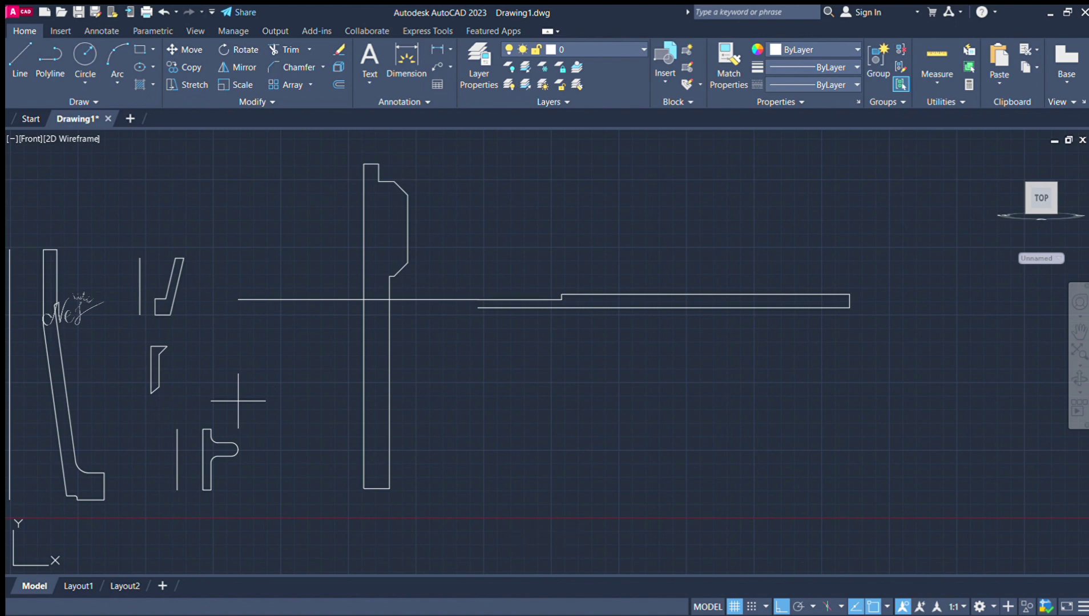
type("c")
key("Return")
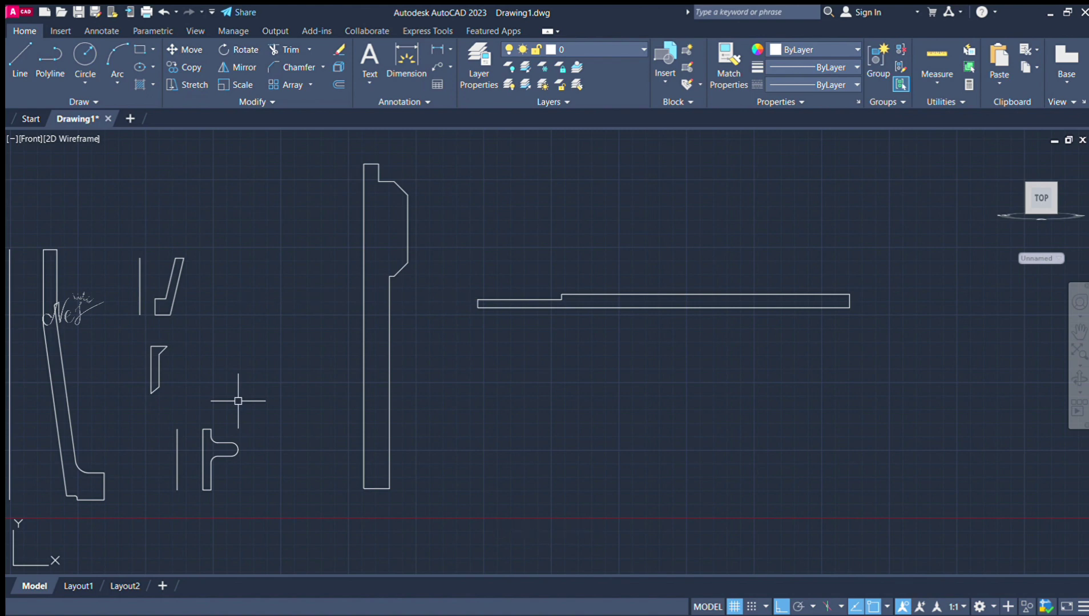
Step: Chamfer the tommy bar's step corner so the thinner portion slopes up to the thicker one
scroll(748, 260, "up", 2)
scroll(703, 311, "up", 2)
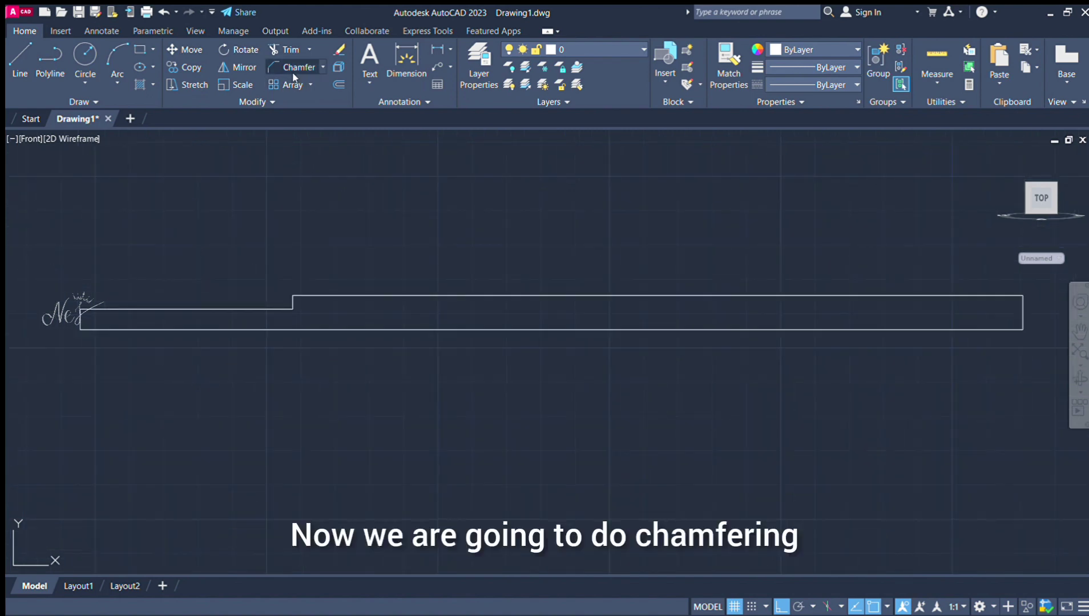
left_click(294, 77)
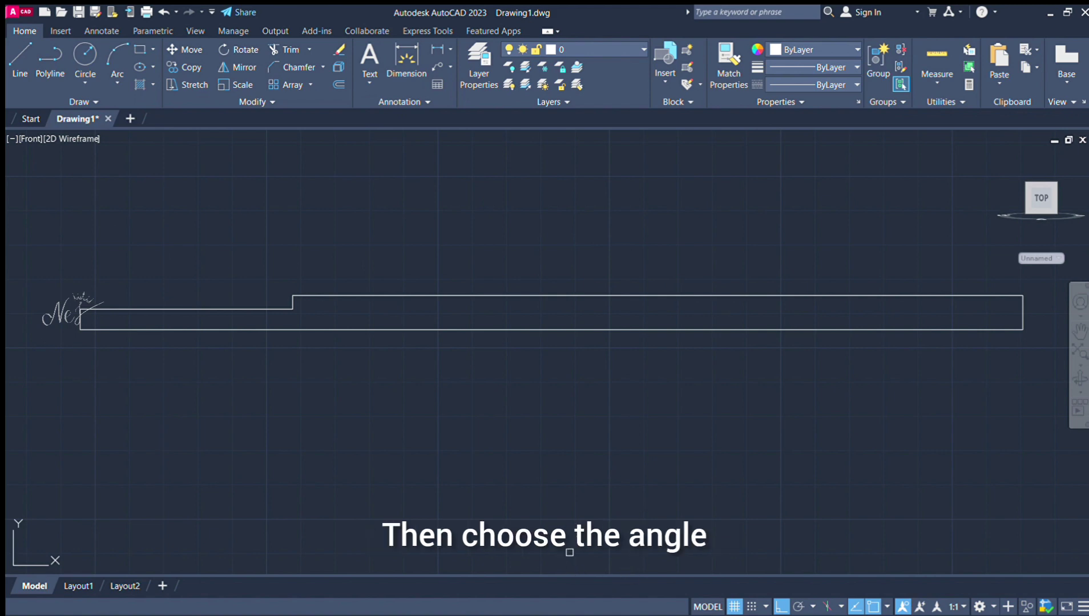
left_click(576, 570)
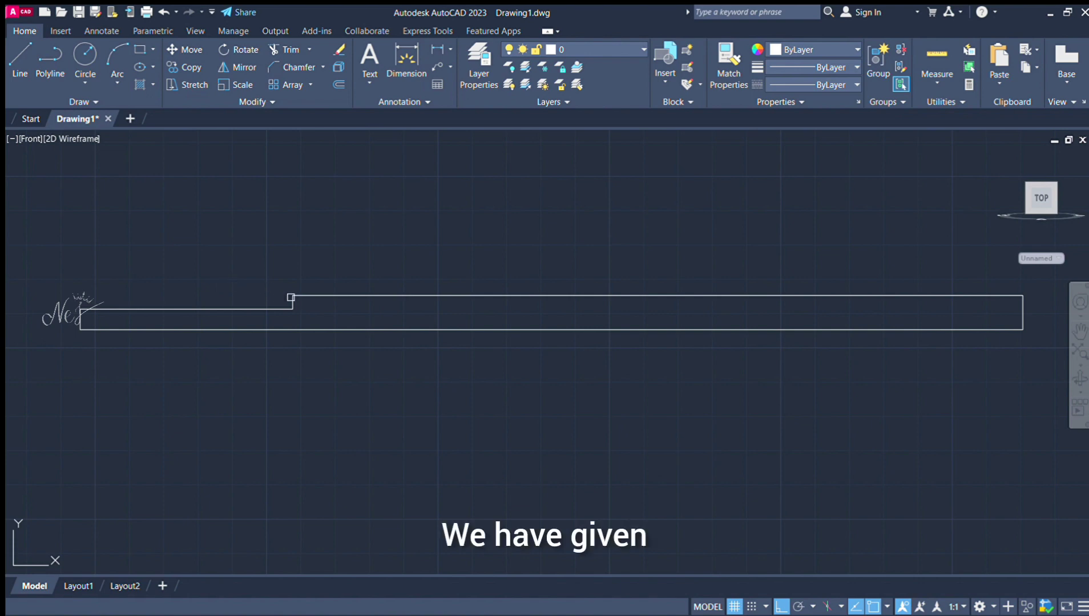
left_click(294, 299)
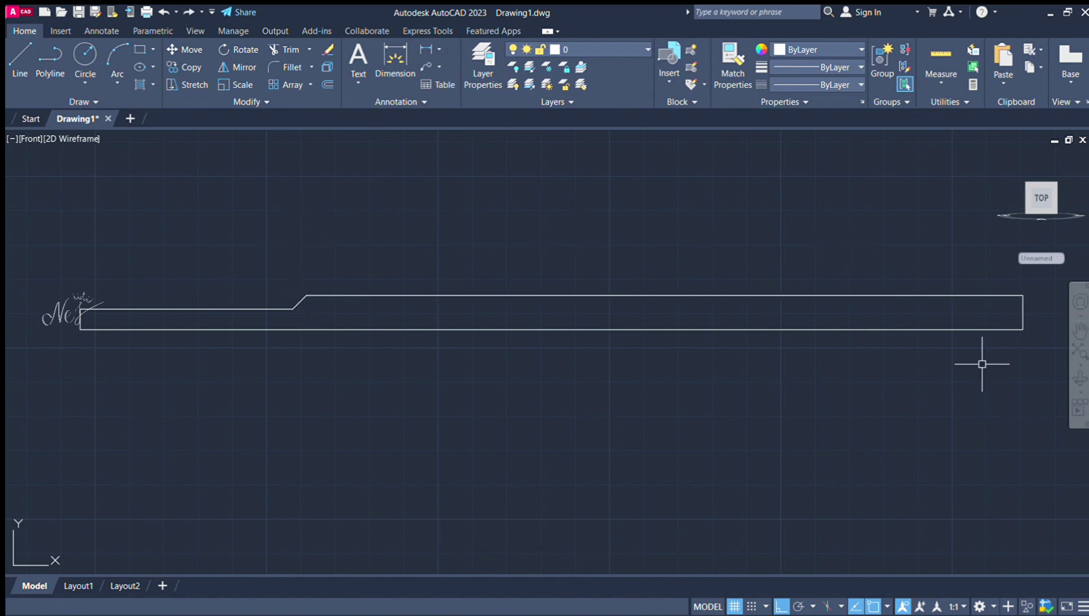
Step: Offset the tommy bar's long bottom edge downward as a construction line for the rounded end
mouse_move(981, 365)
middle_mouse_down()
mouse_move(705, 379)
mouse_move(673, 363)
middle_mouse_up()
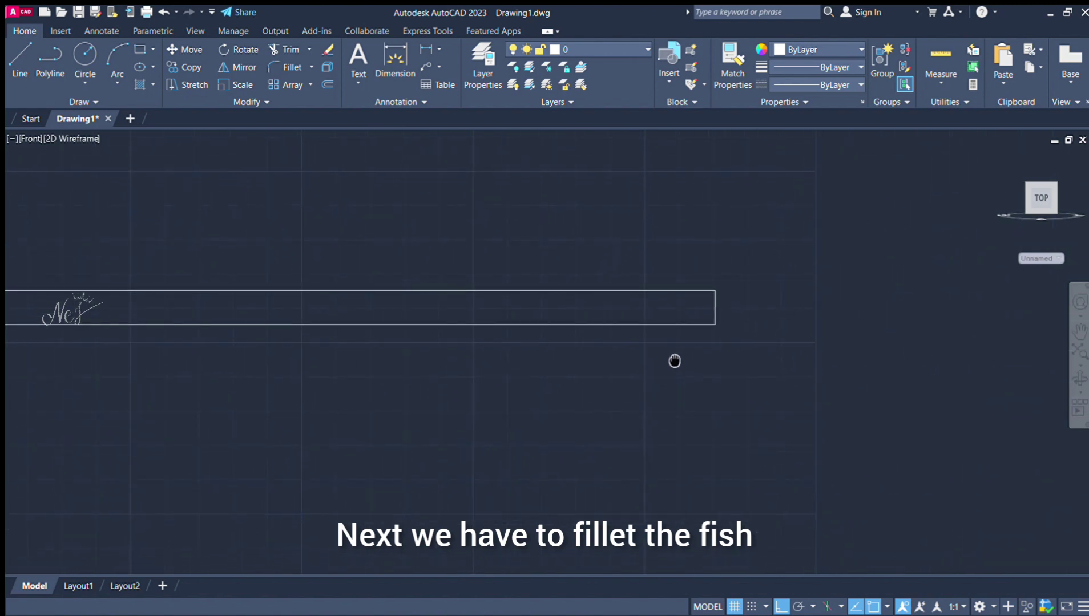
scroll(762, 307, "up", 5)
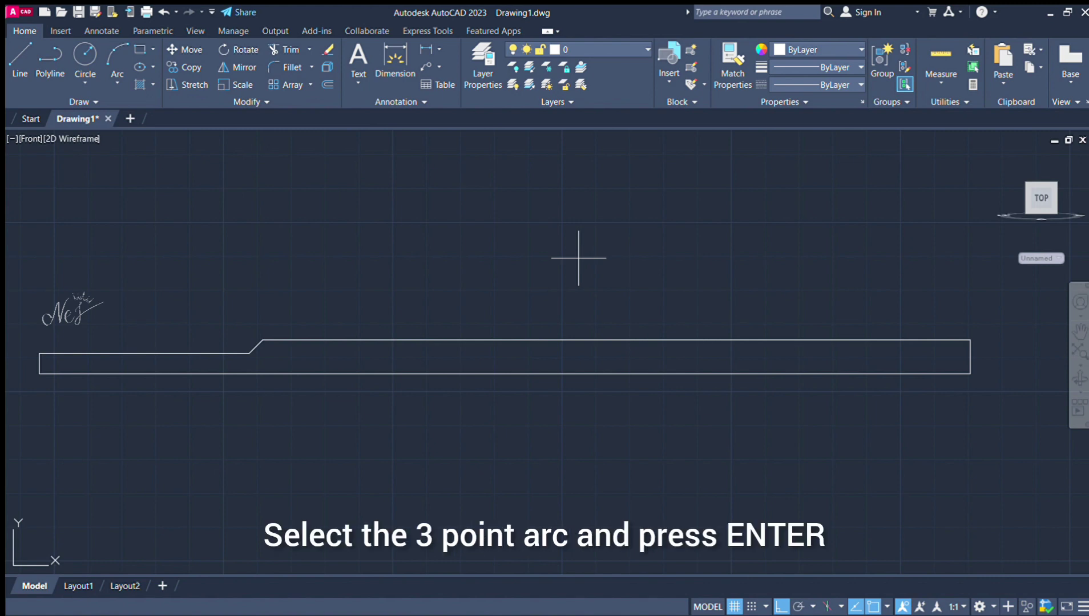
key("Return")
left_click(622, 373)
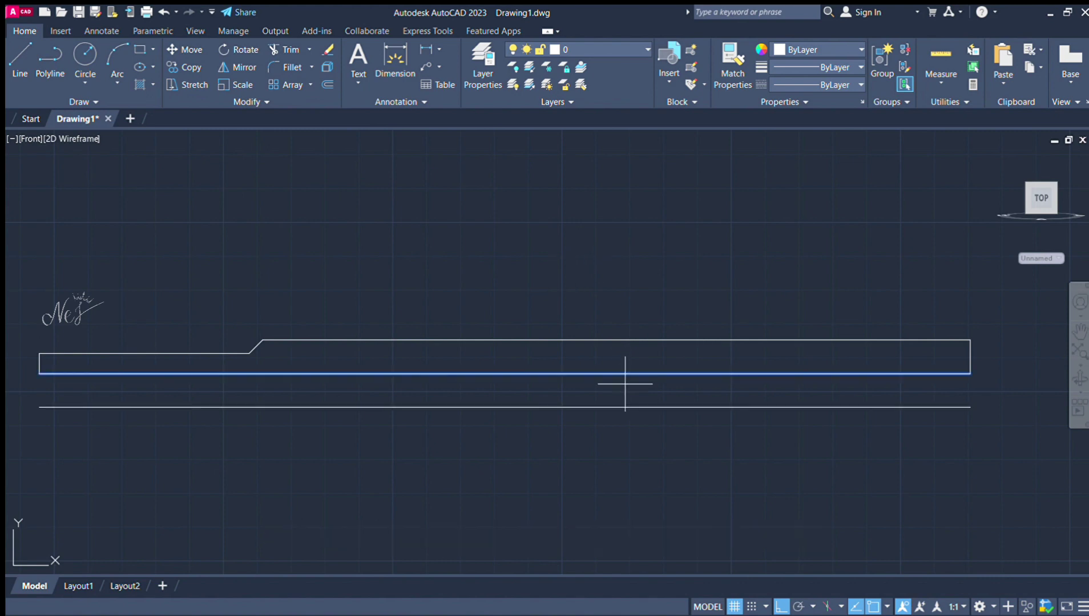
left_click(629, 431)
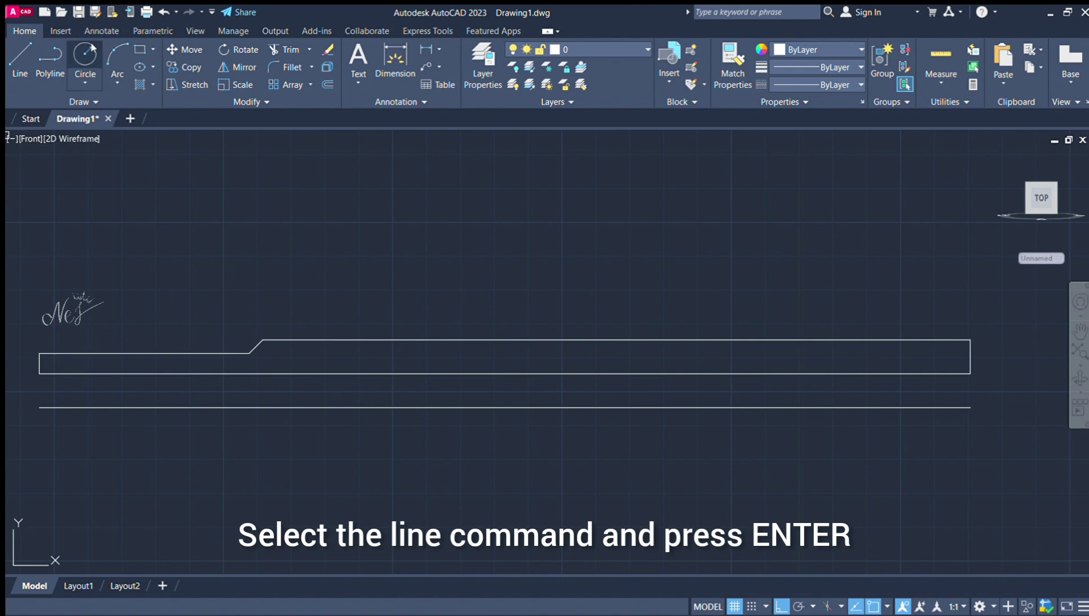
Step: Draw a three-point arc bulging outward from the upper corner of the bar's thick end through the offset line's end
left_click(970, 341)
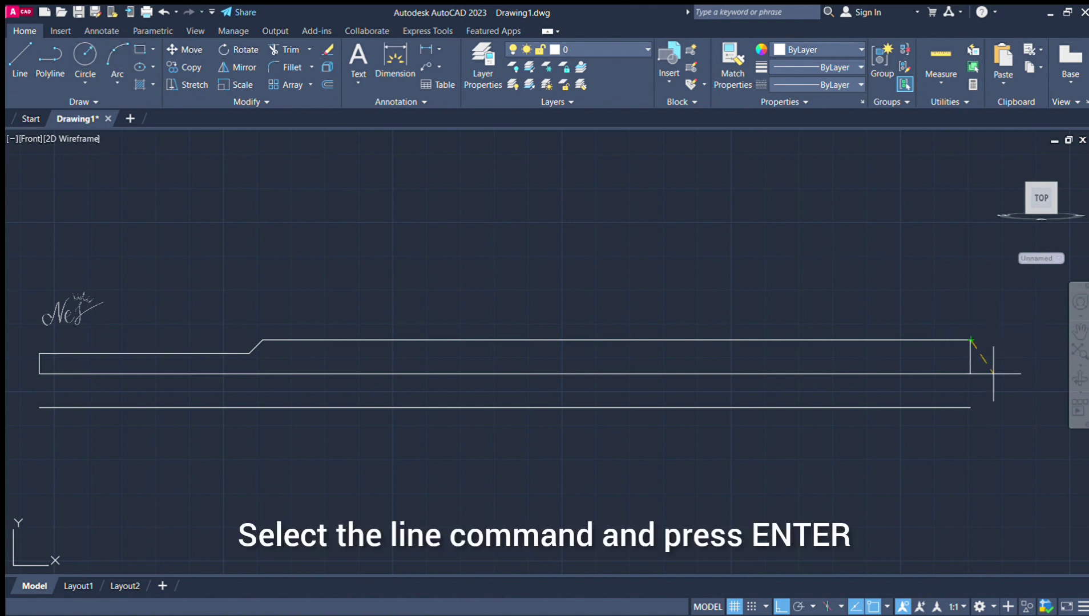
left_click(970, 408)
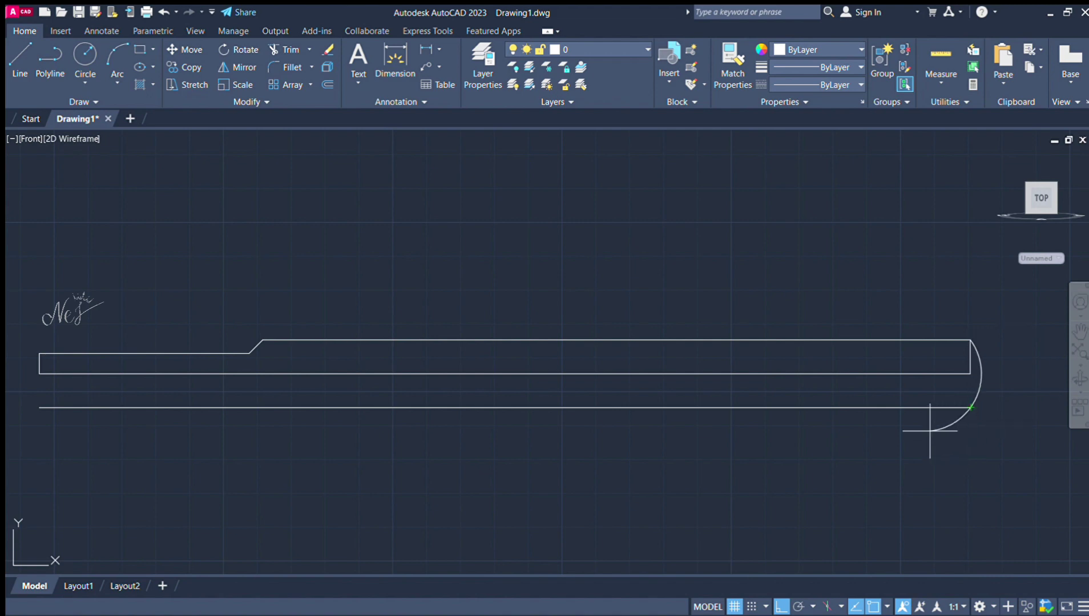
left_click(930, 431)
Step: Join the bar's bottom edge to the arc and remove the arc's lower part, the offset line and the old vertical end edge
left_click(21, 57)
left_click(943, 402)
left_click(986, 430)
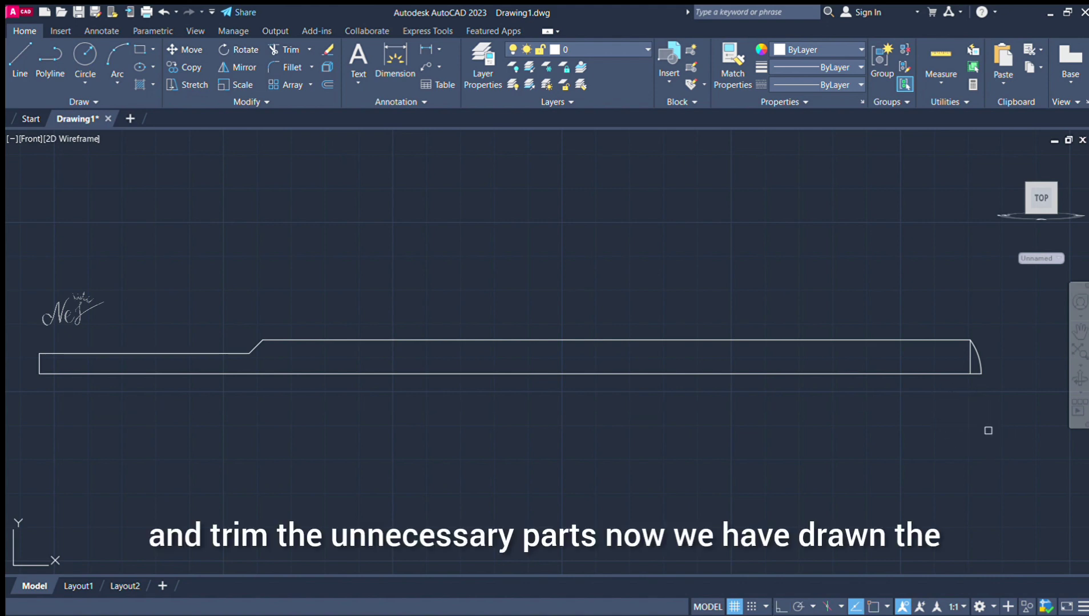
key("F8")
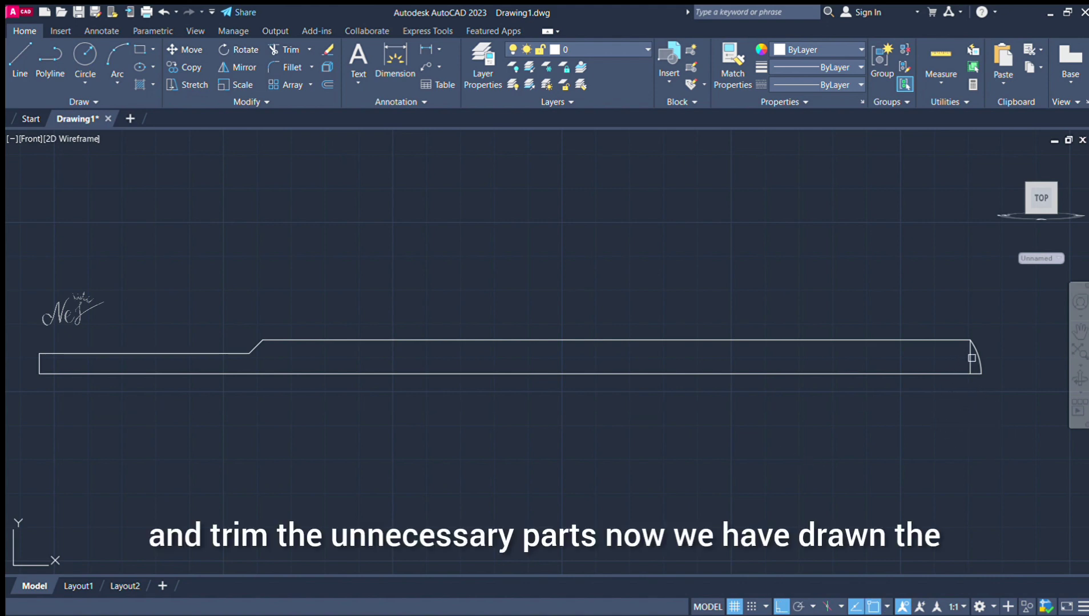
scroll(769, 435, "down", 2)
scroll(608, 432, "up", 2)
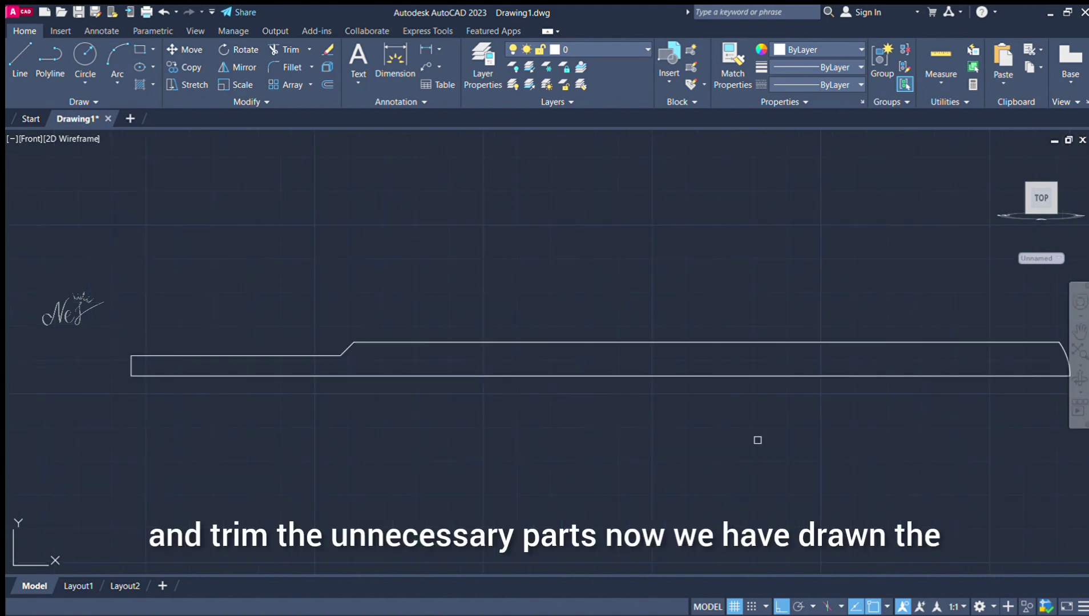
Step: Draw a small rectangle for the washer in the empty area below the tommy bar
mouse_move(757, 440)
middle_mouse_down()
mouse_move(707, 430)
mouse_move(711, 410)
middle_mouse_up()
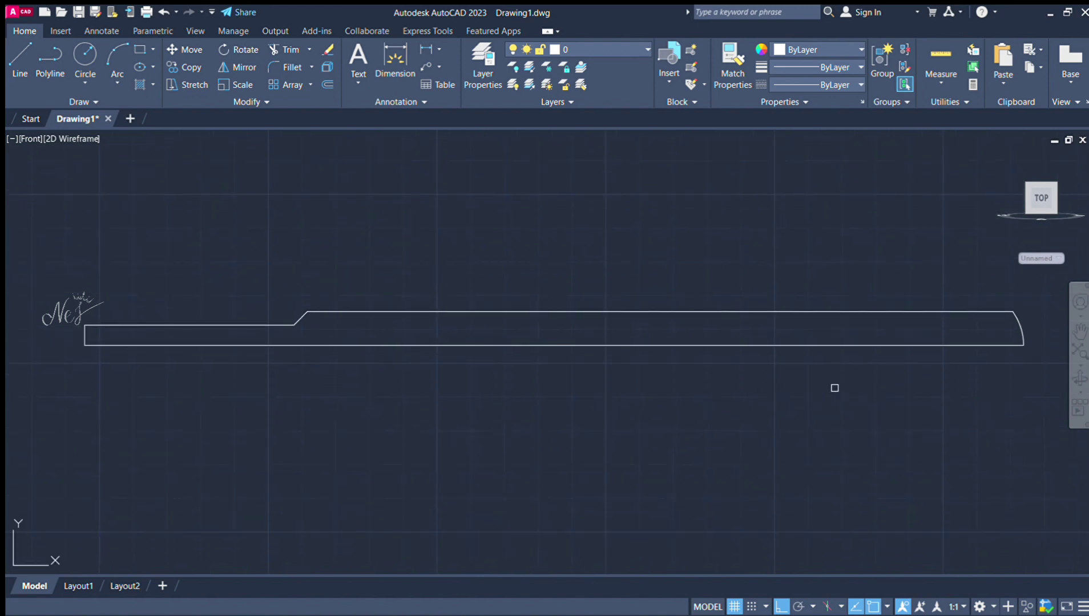
scroll(844, 384, "down", 4)
scroll(843, 383, "up", 4)
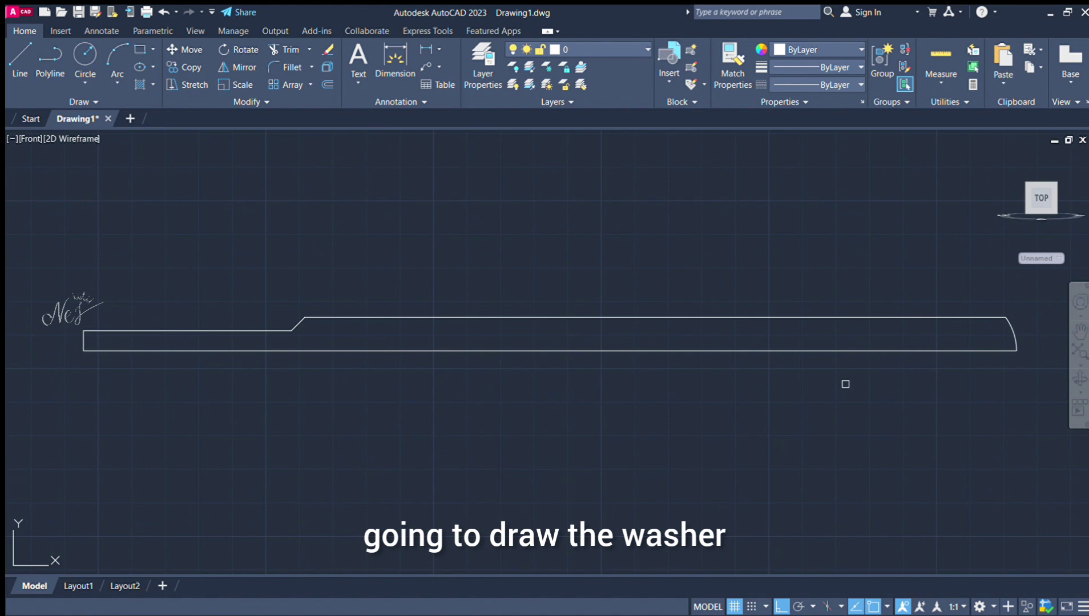
mouse_move(843, 416)
middle_mouse_down()
mouse_move(795, 404)
mouse_move(863, 252)
middle_mouse_up()
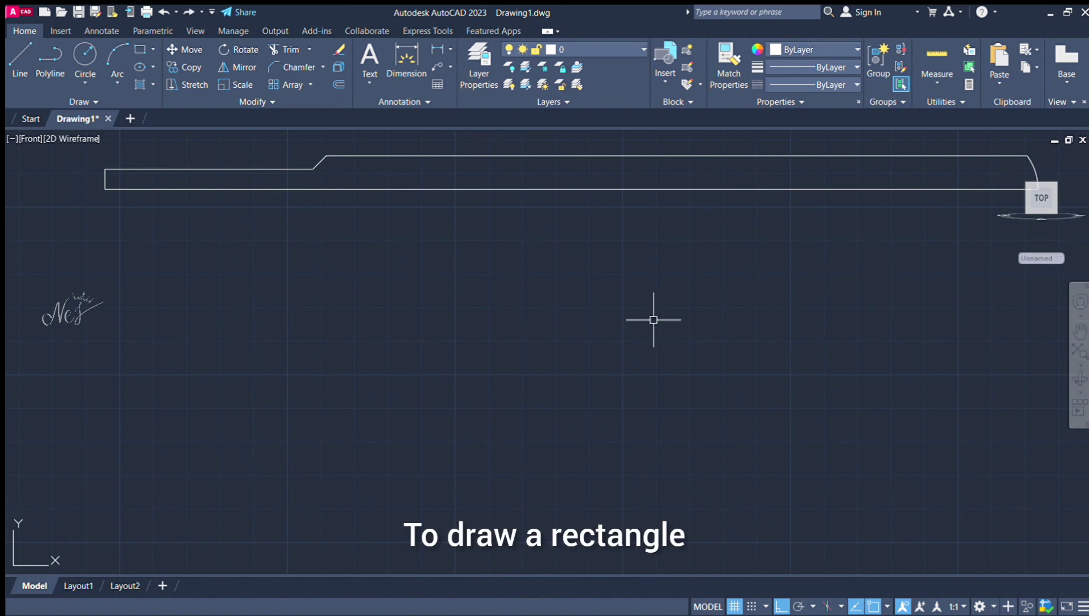
left_click(144, 51)
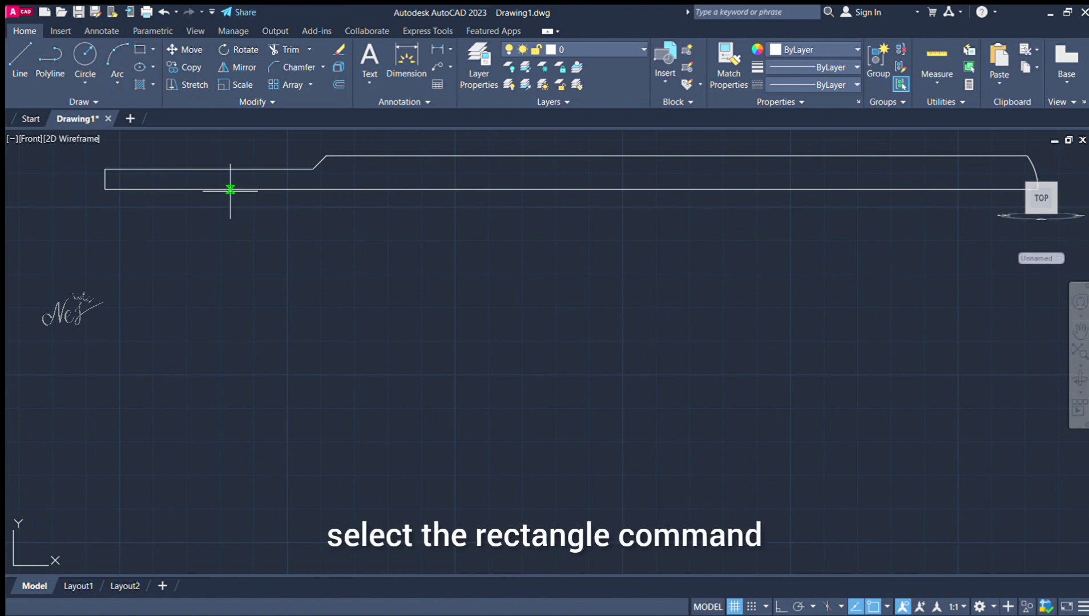
left_click(345, 250)
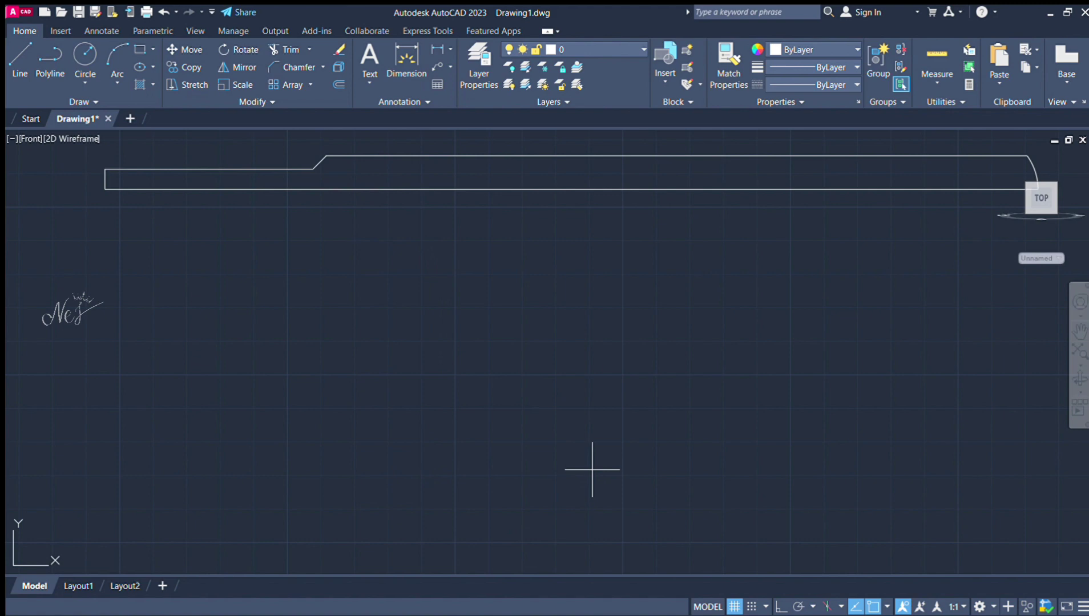
key("Return")
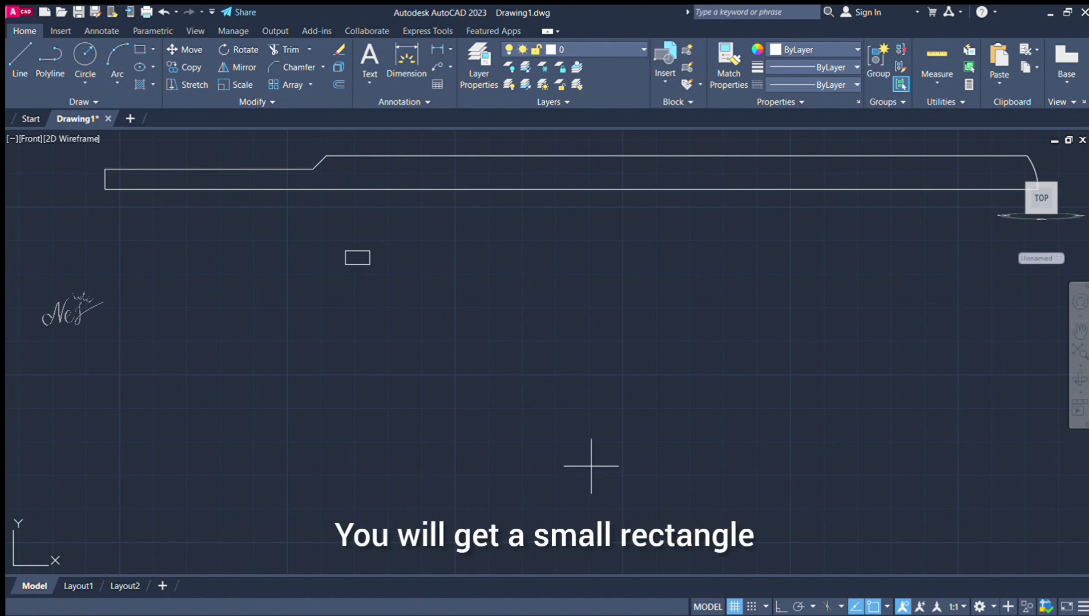
key("F8")
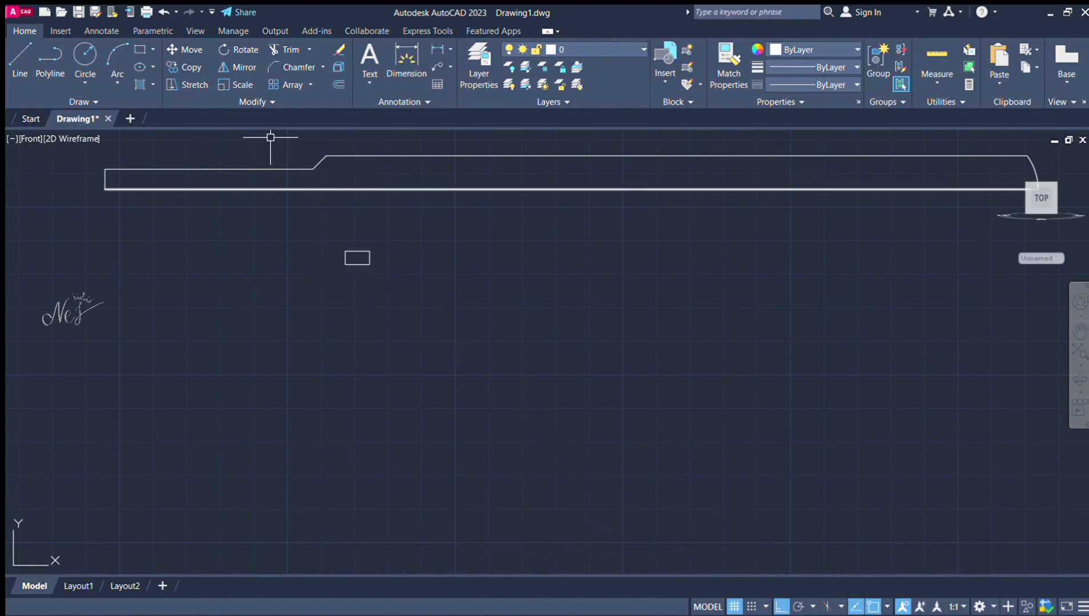
Step: Draw a second, larger rectangle for the washer, overlapping the small one below the tommy bar
left_click(141, 50)
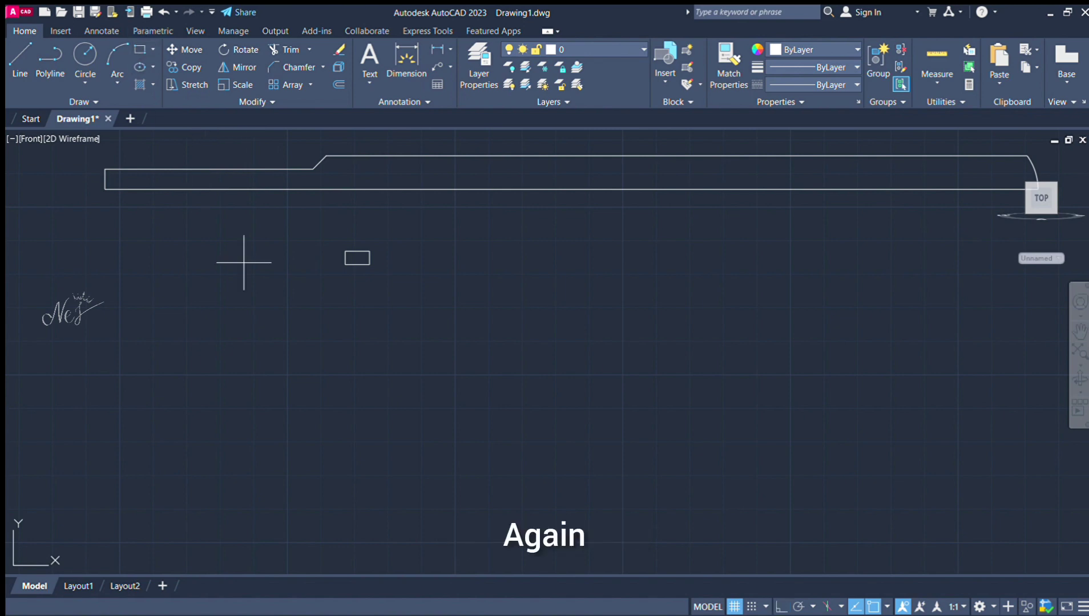
key("F8")
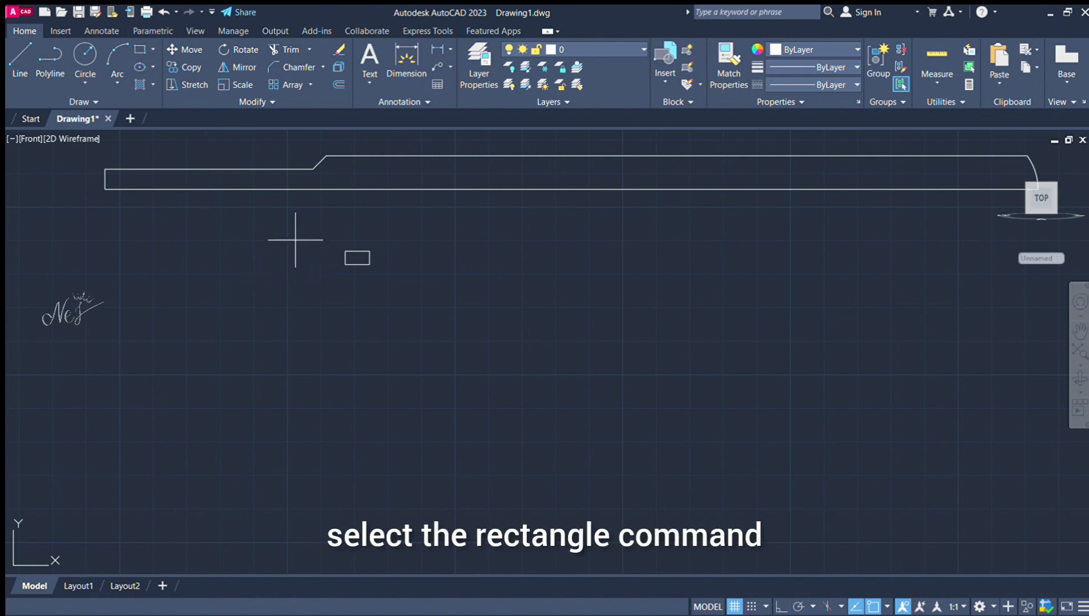
left_click(294, 238)
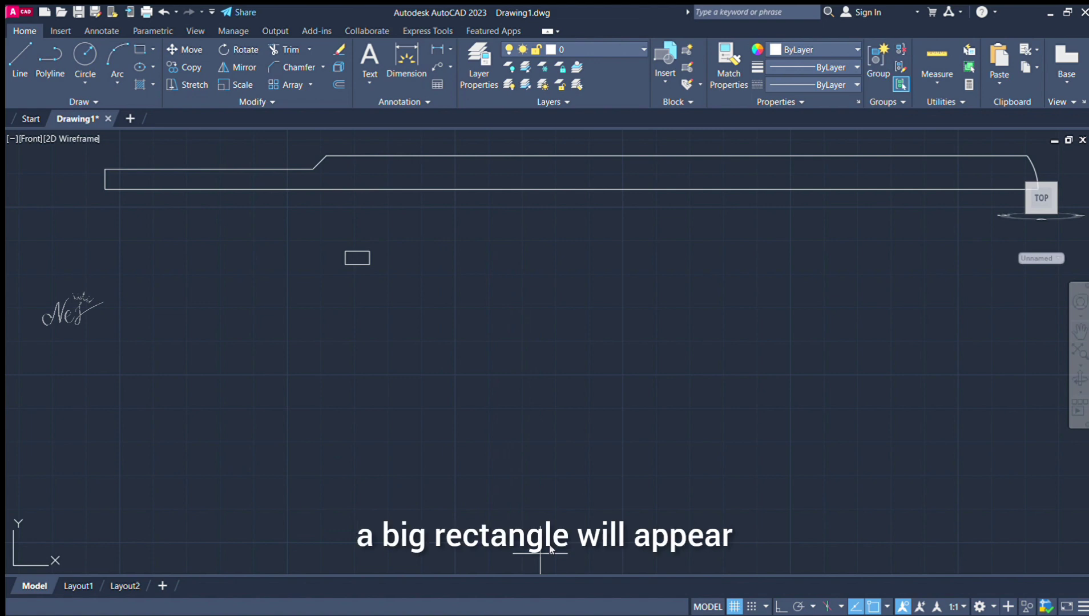
key("Return")
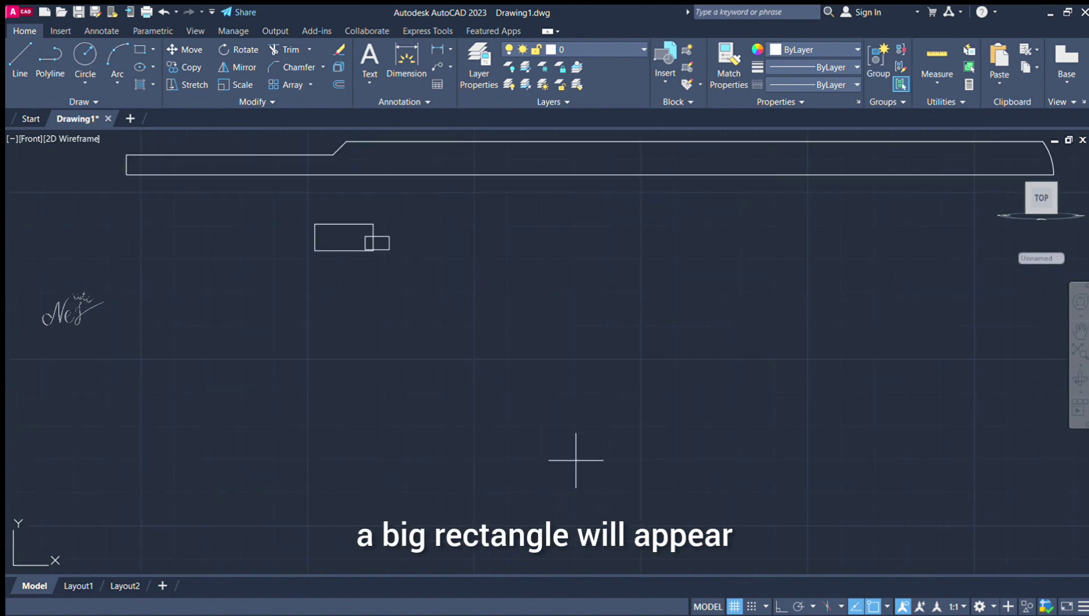
key("F8")
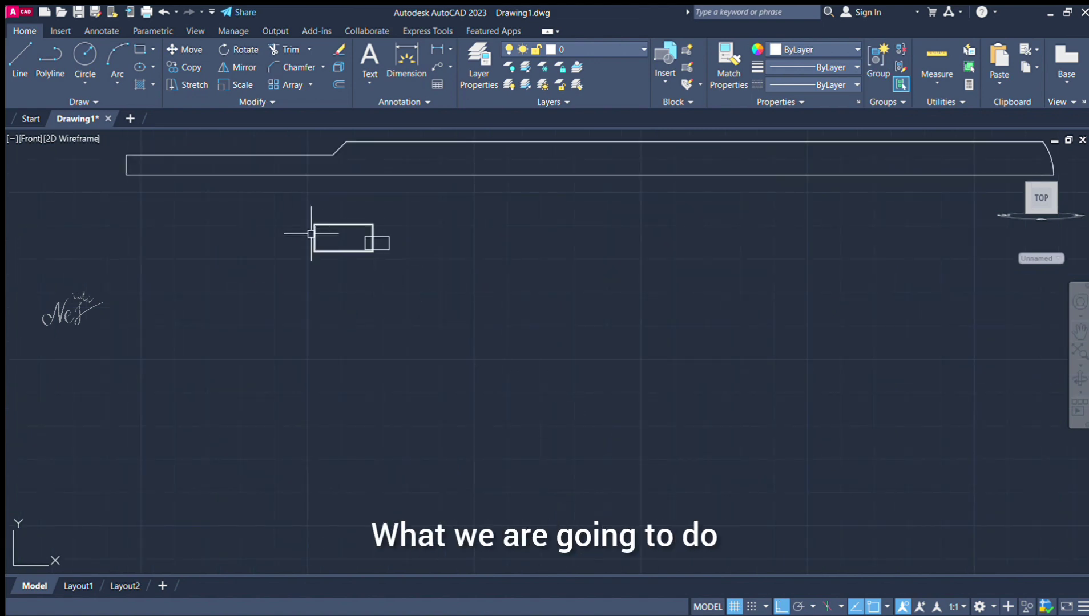
Step: Move the larger washer rectangle by its lower-left corner into the empty area below and to the right of the small one
left_click(324, 249)
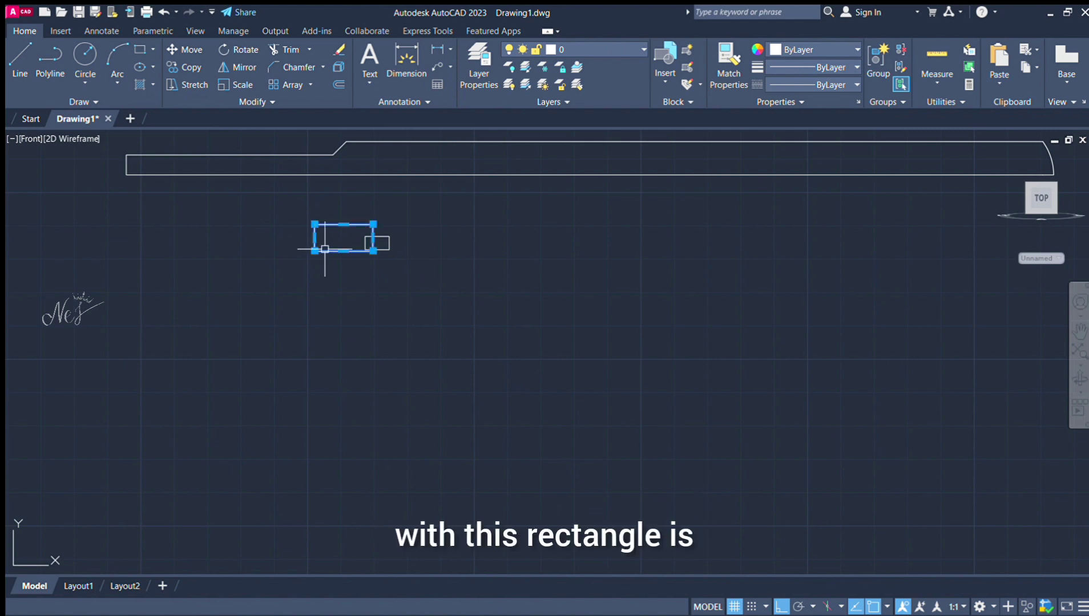
type("m")
key("Return")
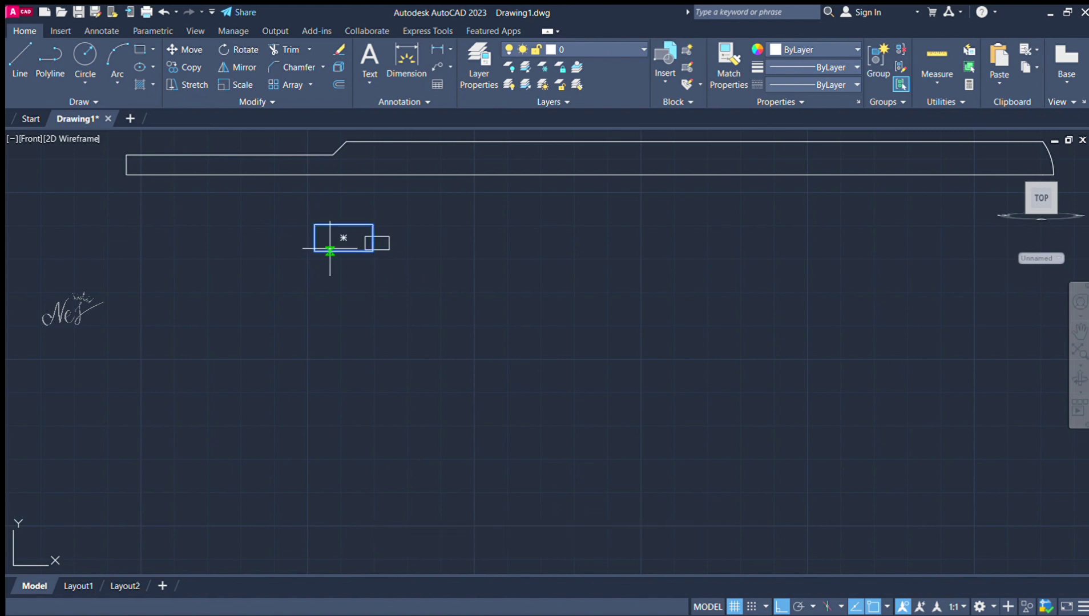
left_click(314, 251)
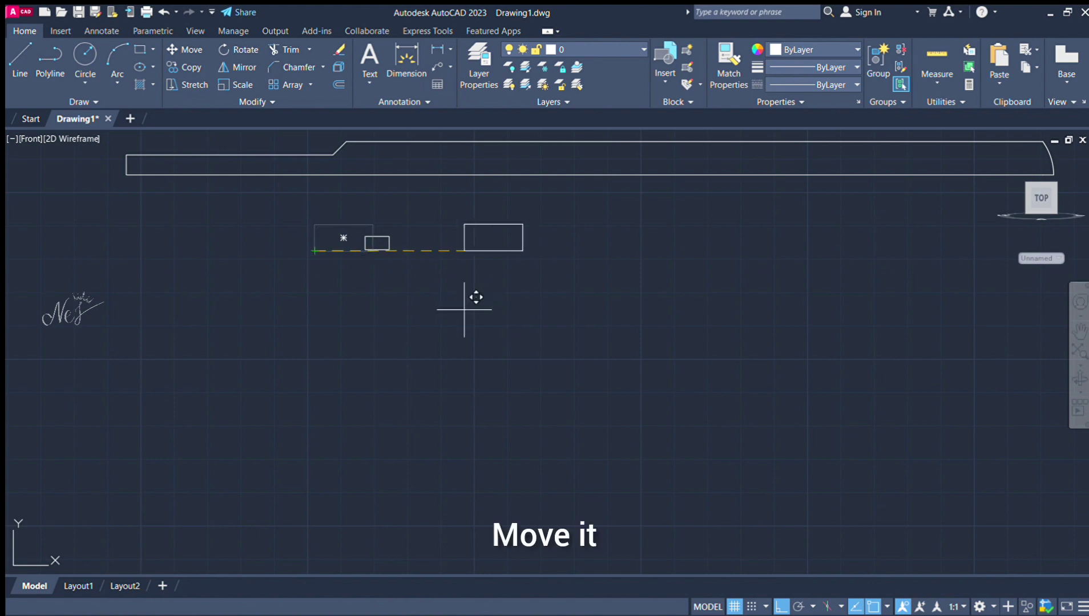
key("F8")
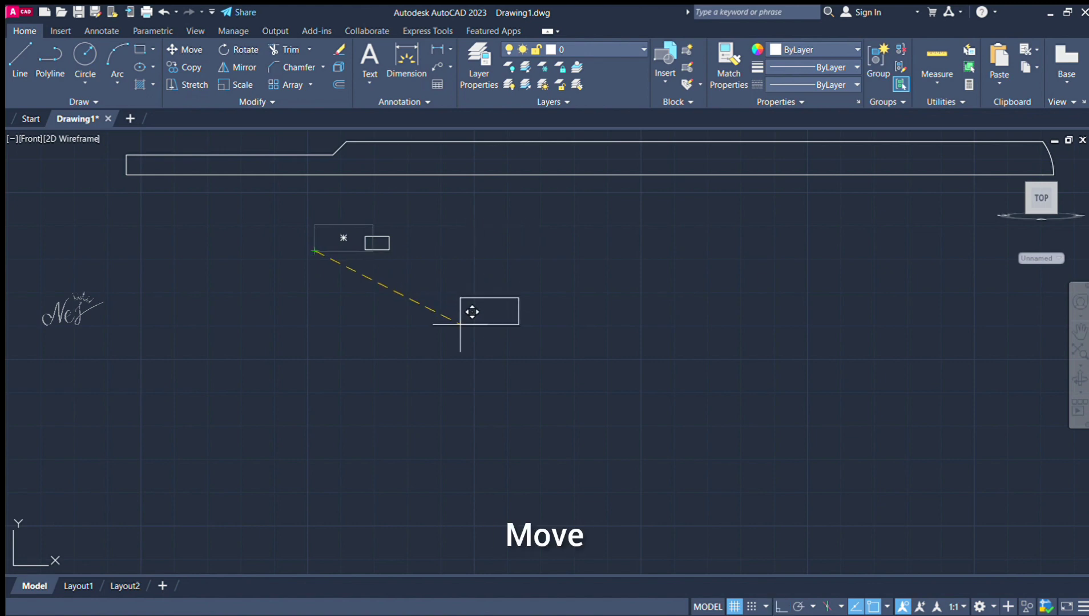
left_click(460, 324)
Step: Move the small rectangle so its lower-left corner coincides with the lower-left corner of the larger rectangle
left_click(365, 249)
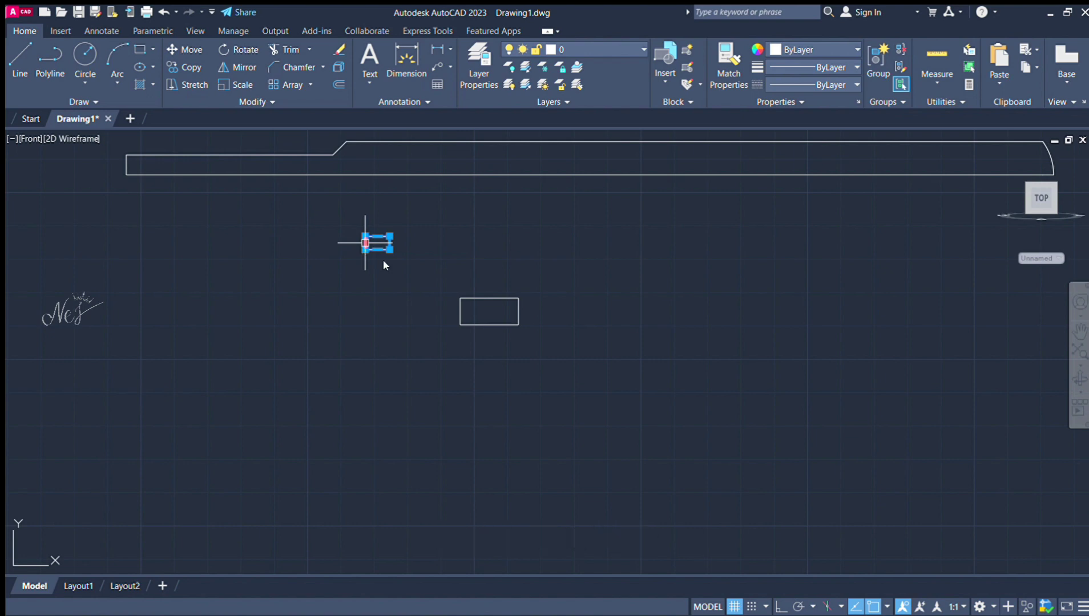
left_click(464, 245)
key("space")
left_click(367, 250)
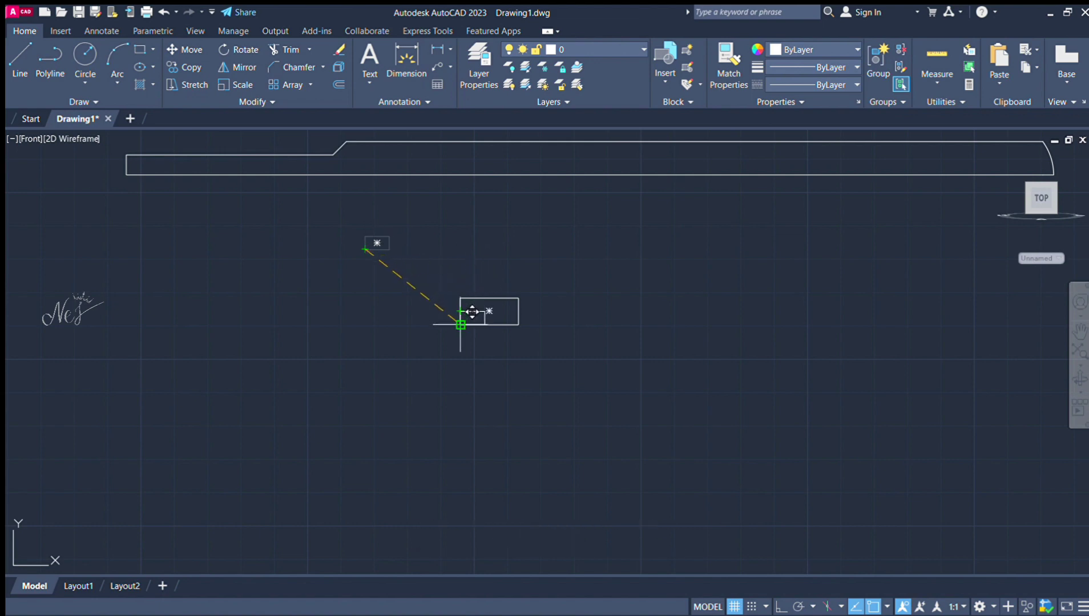
left_click(460, 322)
scroll(492, 309, "up", 5)
scroll(492, 309, "up", 3)
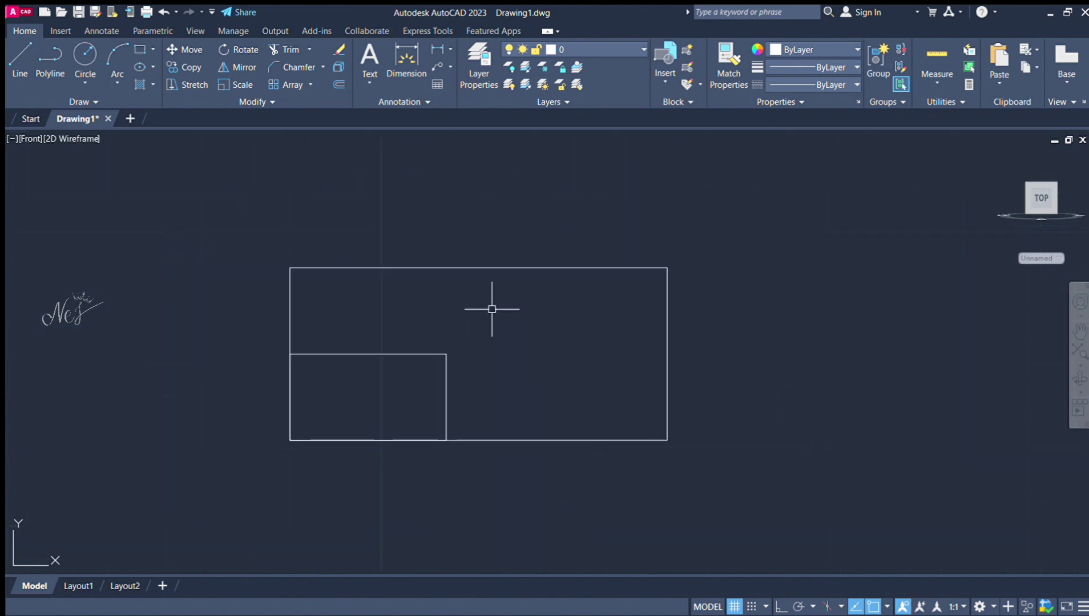
Step: Draw a slanted line from the larger rectangle's top edge to the small rectangle's upper-right corner
scroll(492, 308, "down", 3)
scroll(534, 286, "up", 3)
middle_click_drag(443, 343, 514, 291)
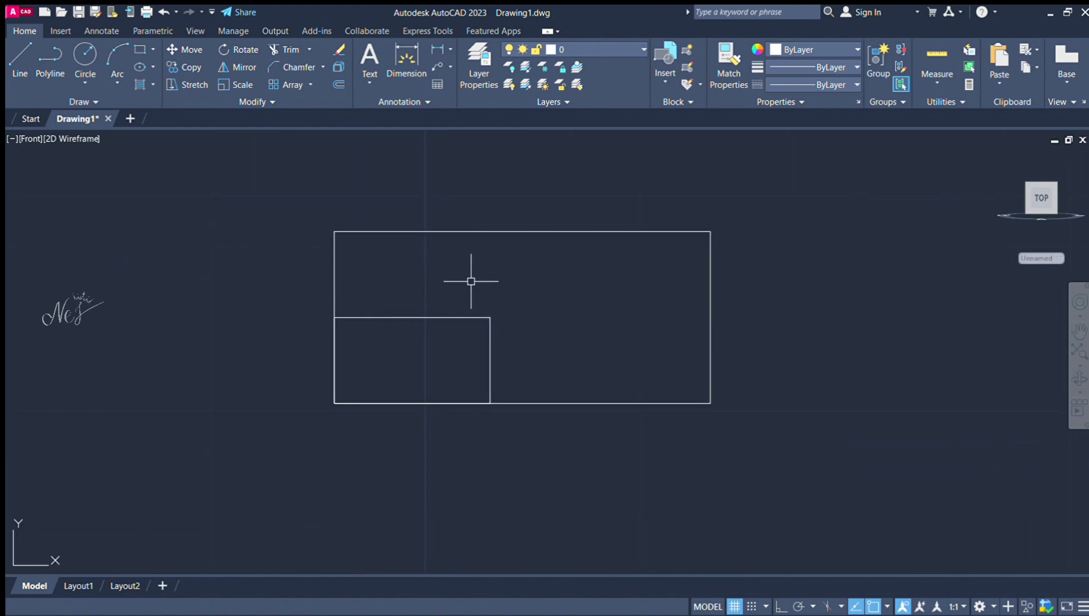
left_click(20, 60)
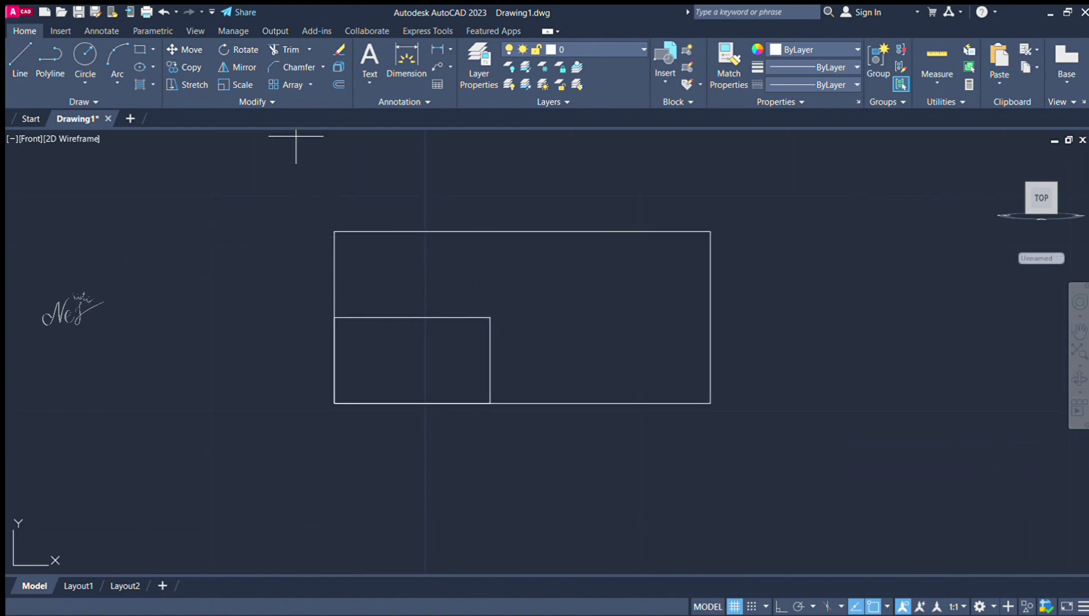
left_click(335, 231)
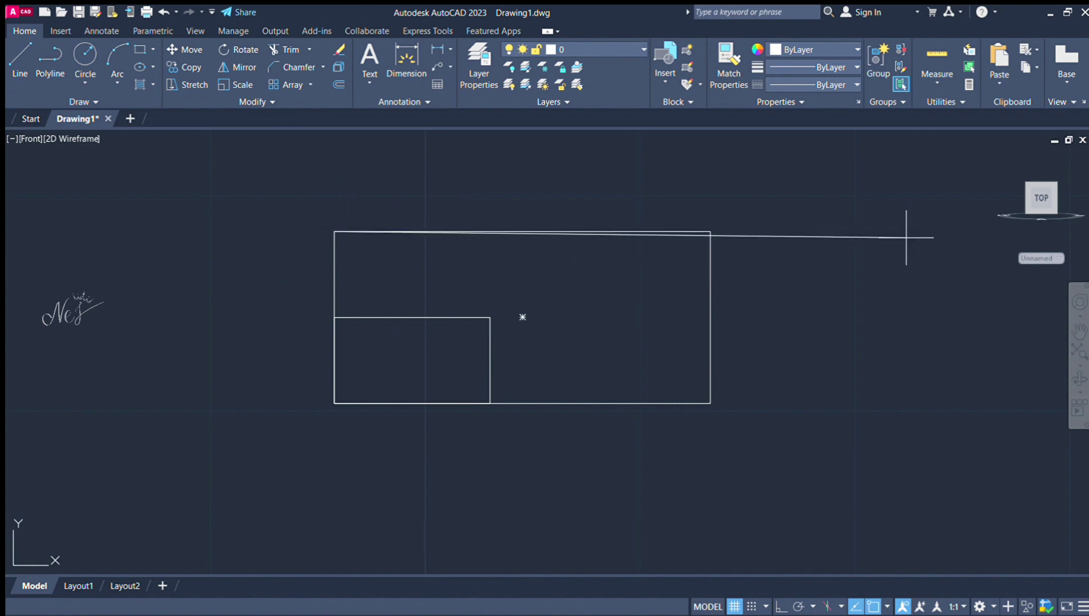
key("F8")
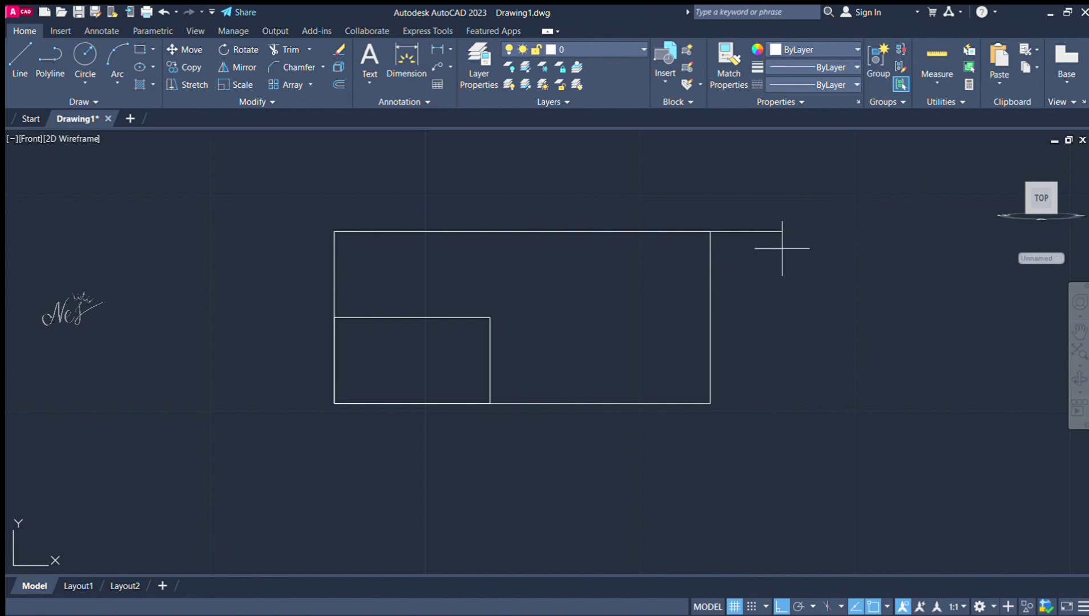
left_click(491, 317)
key("Escape")
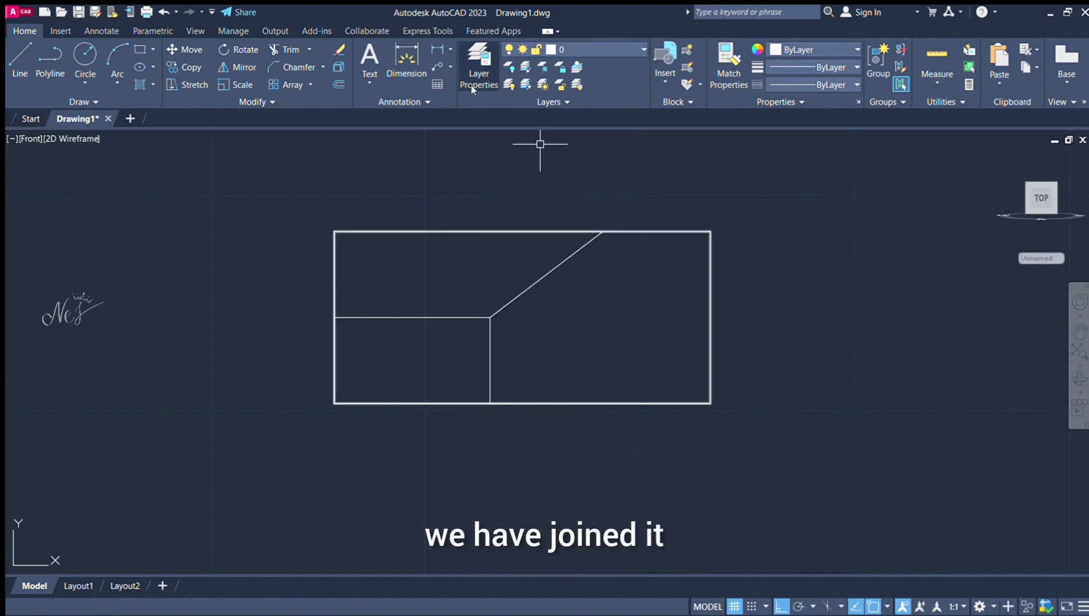
Step: Chamfer the upper-right corner of the washer's larger rectangle
left_click(307, 70)
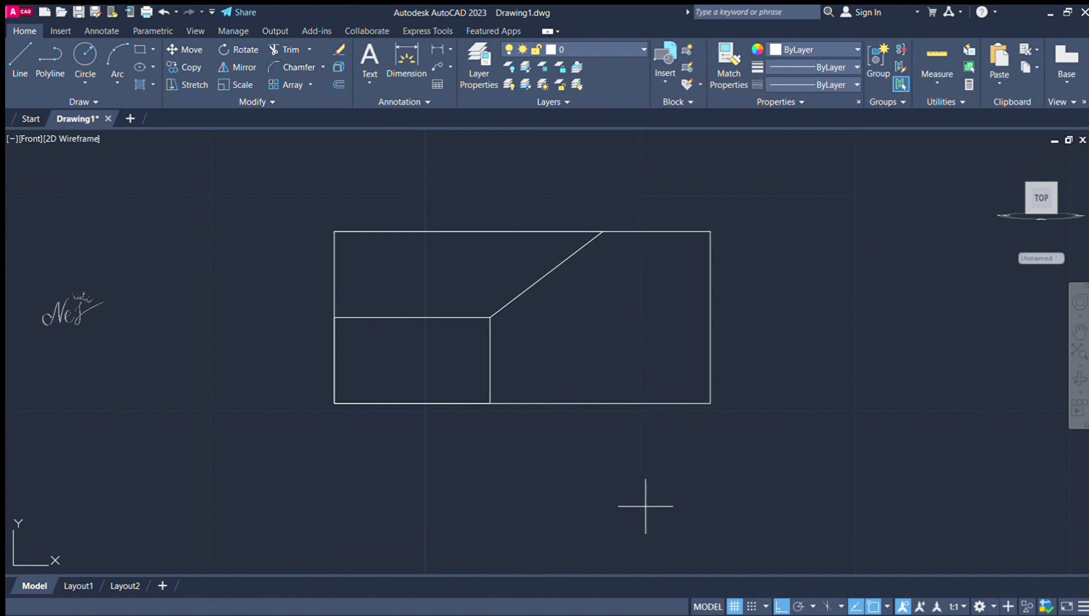
scroll(645, 507, "up", 2)
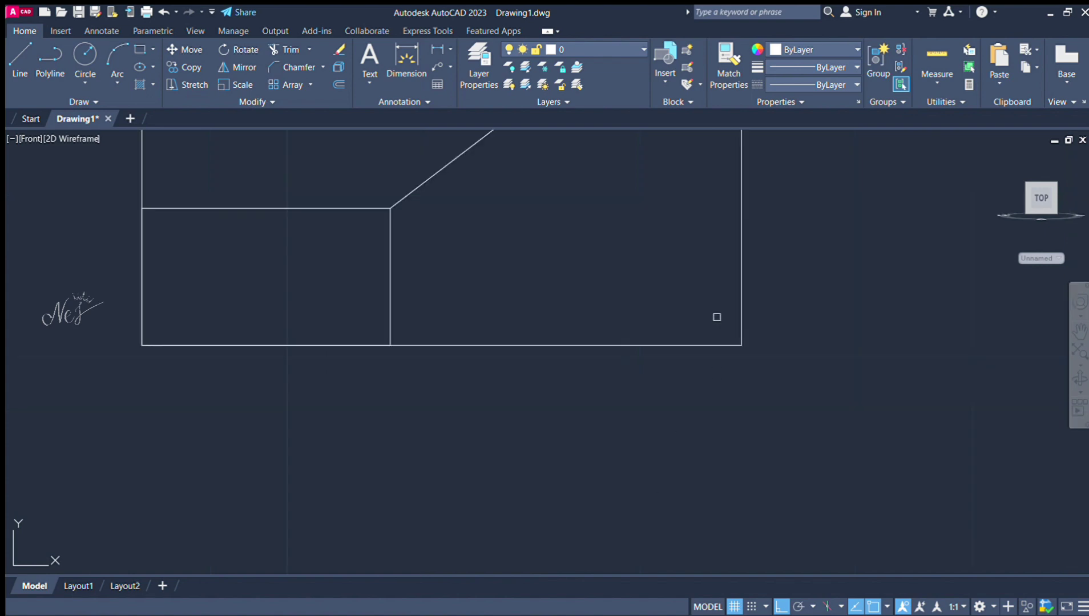
scroll(716, 361, "down", 2)
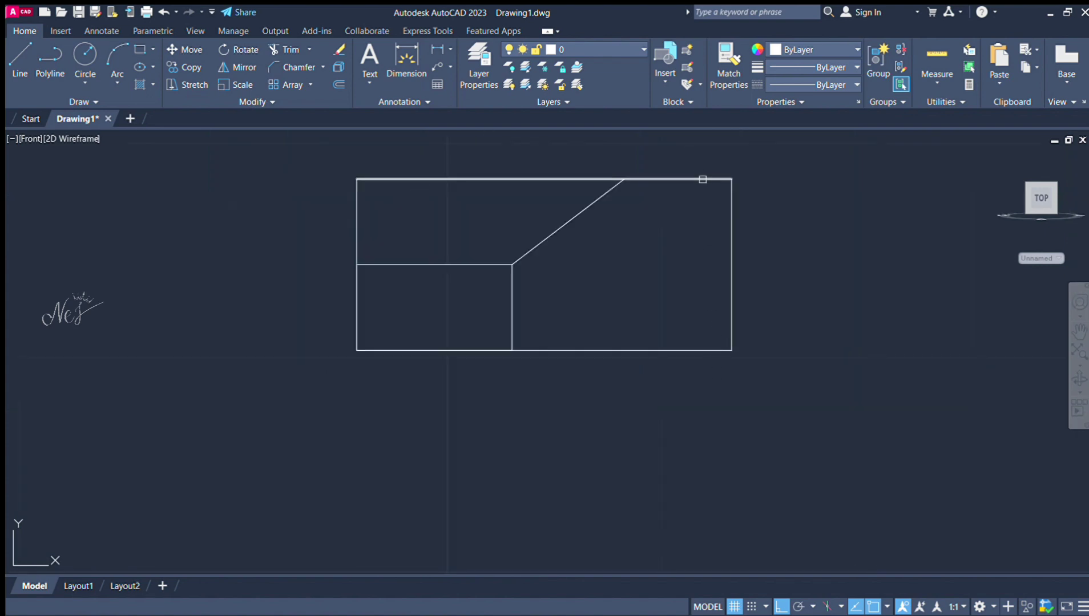
left_click(702, 179)
left_click(734, 197)
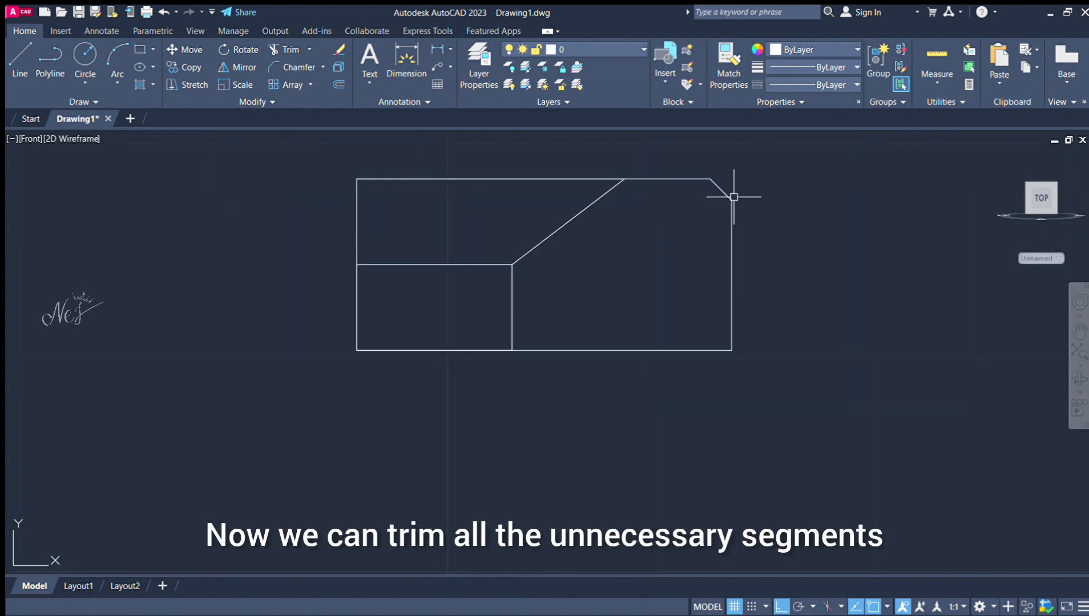
Step: Trim the horizontal edges left of the washer section, keeping the vertical left edge as its axis
left_click(263, 49)
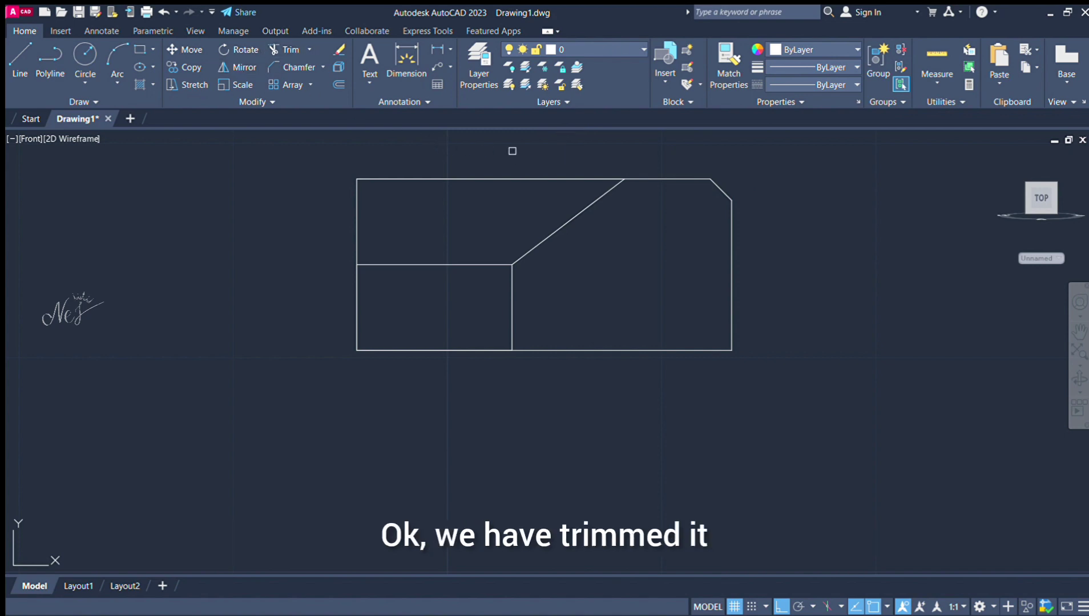
left_click_drag(511, 152, 430, 462)
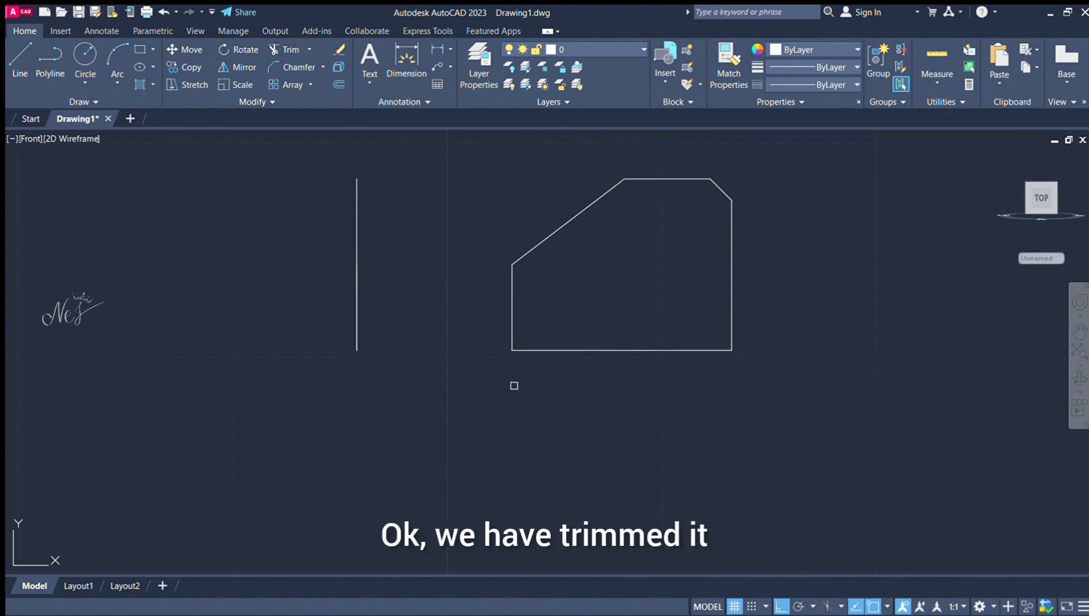
scroll(508, 357, "down", 1)
scroll(506, 265, "up", 1)
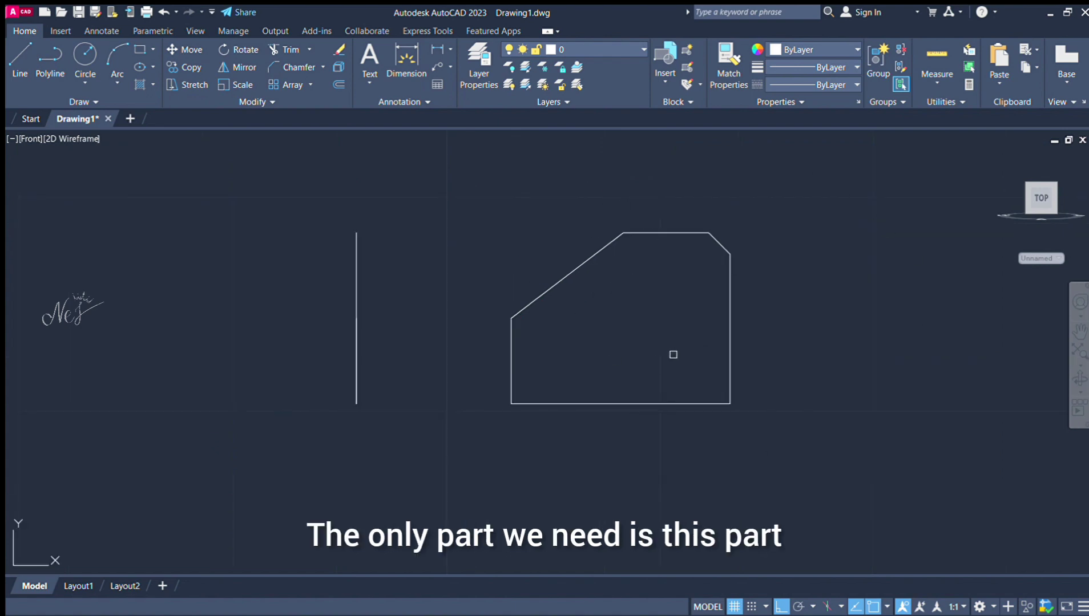
Step: Convert all the closed part profiles in the drawing into regions in one selection
scroll(674, 355, "down", 5)
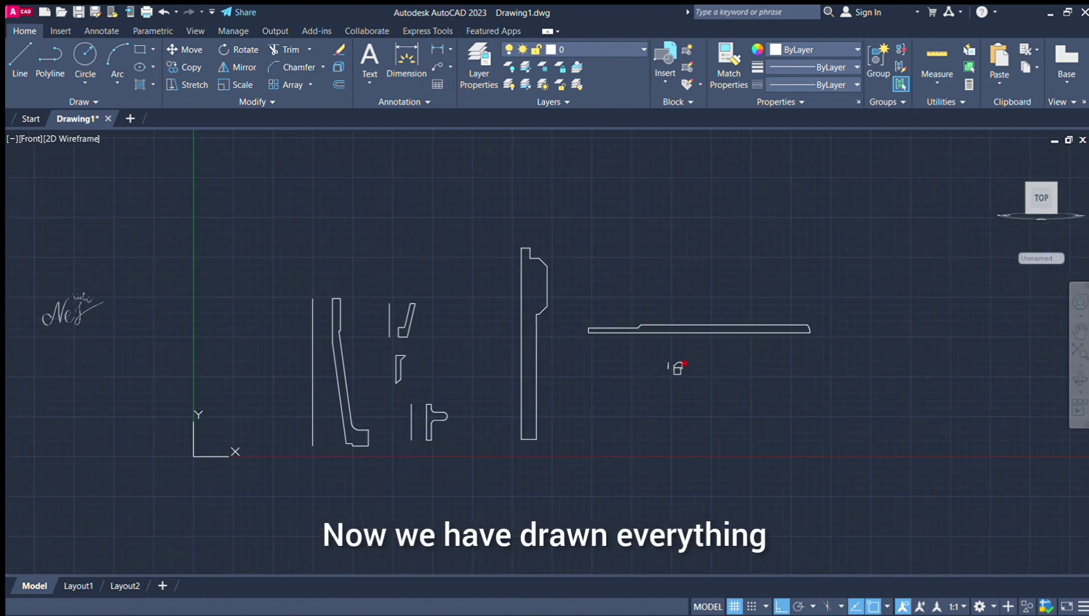
scroll(624, 392, "up", 2)
scroll(624, 393, "down", 1)
middle_click_drag(613, 403, 677, 383)
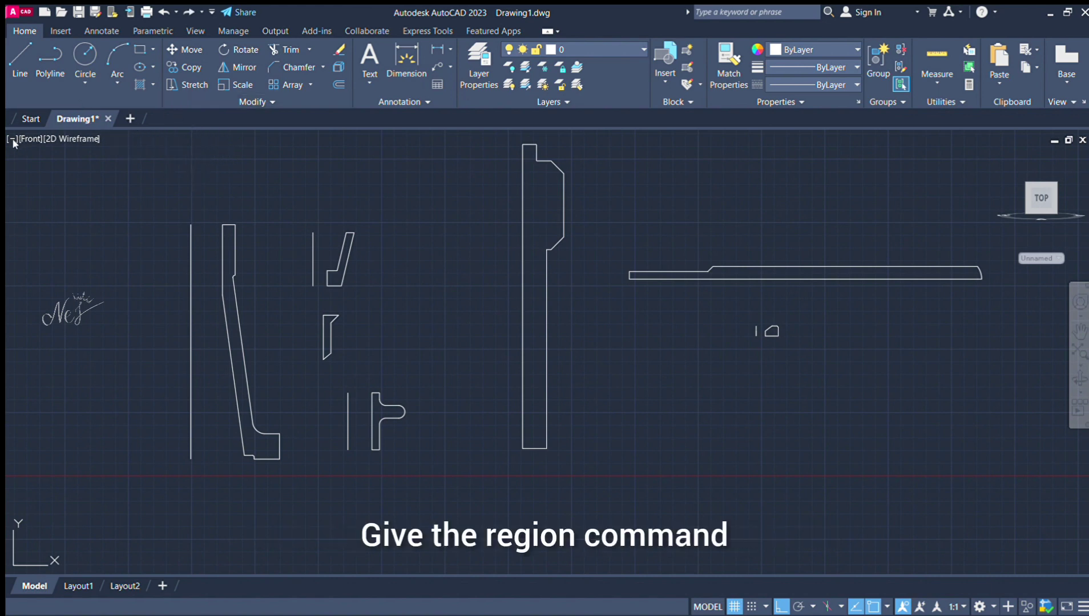
type("reg")
key("Return")
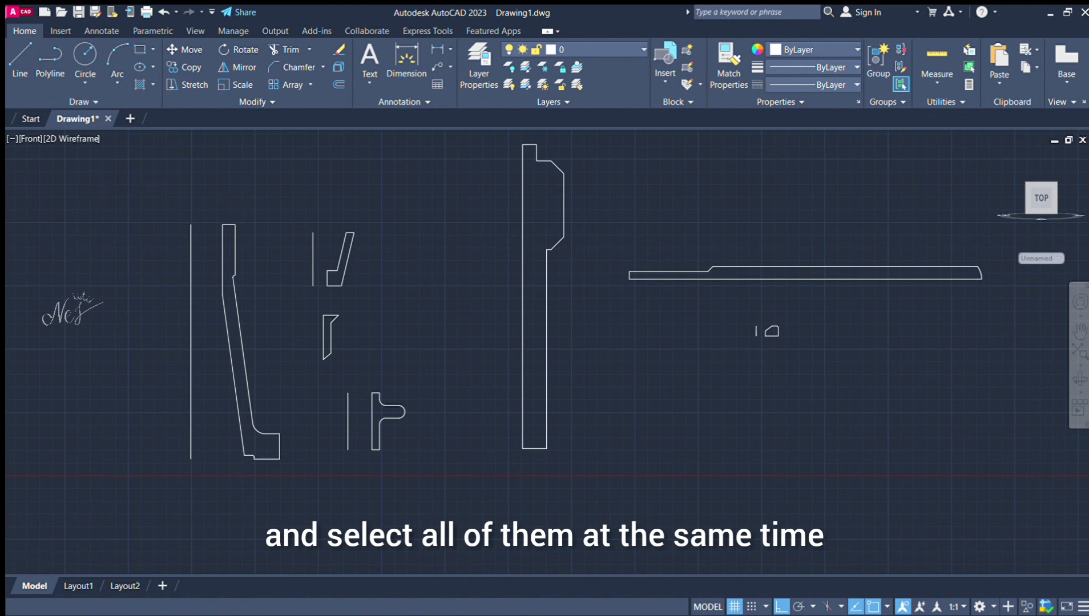
scroll(241, 211, "down", 2)
left_click(162, 139)
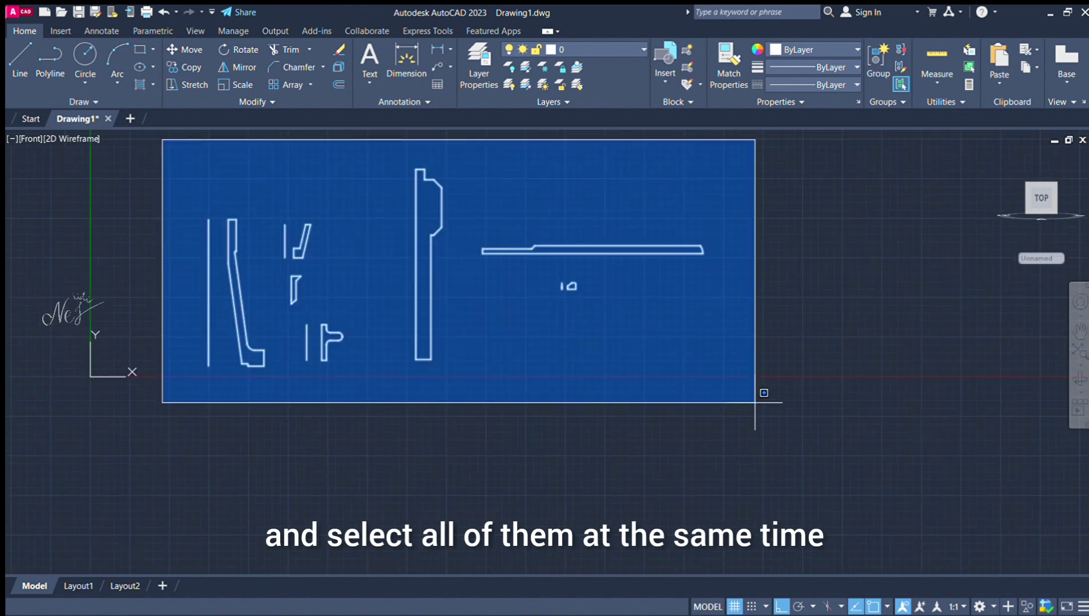
left_click(754, 403)
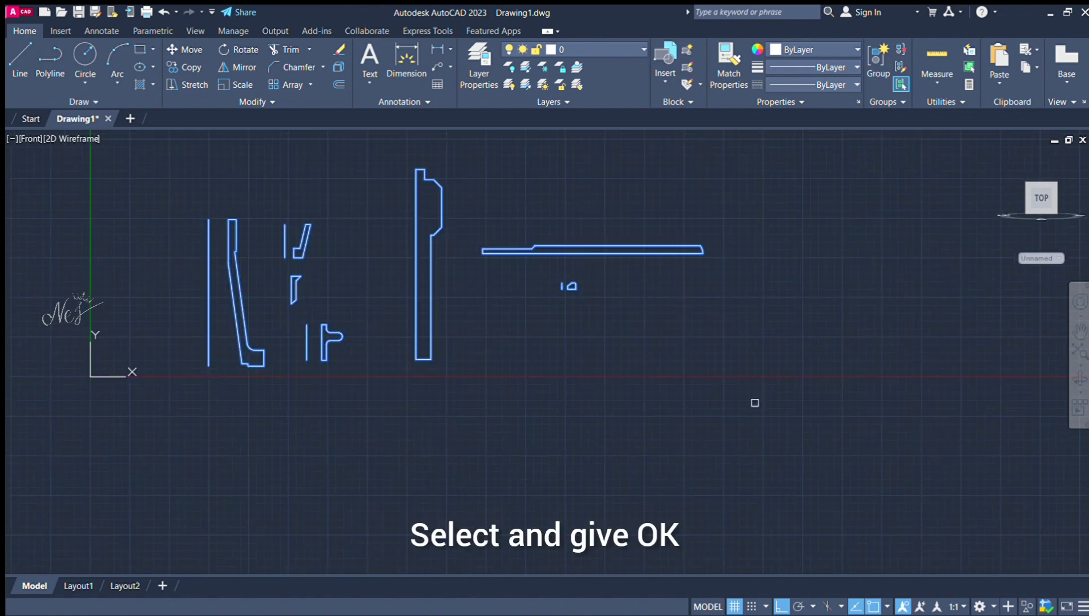
key("Return")
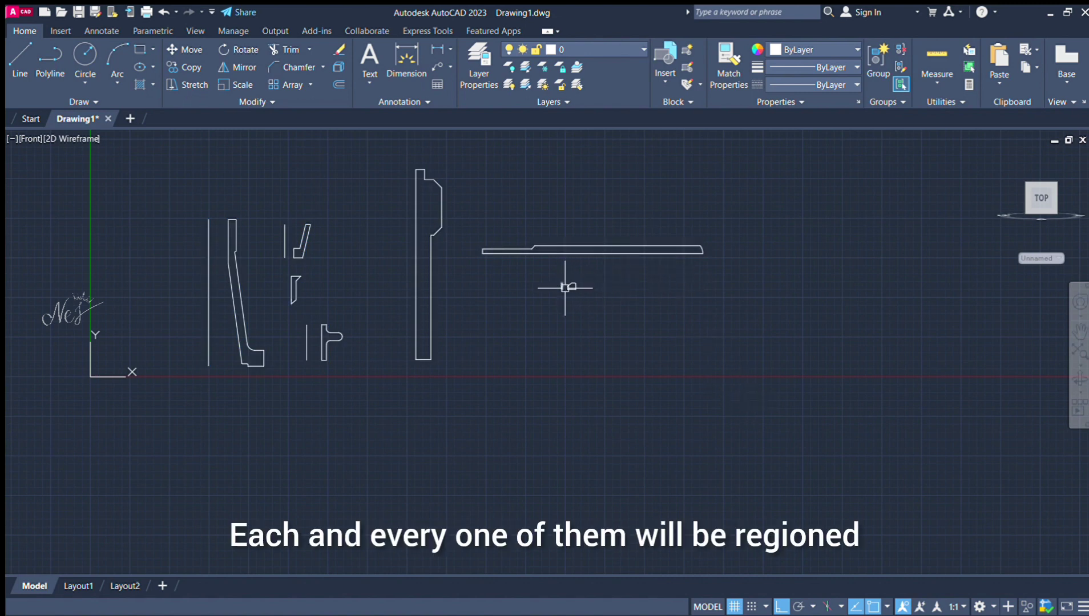
Step: Switch from the 2D drafting workspace to the 3D workspace with solid creation tools such as Revolve
scroll(567, 286, "up", 4)
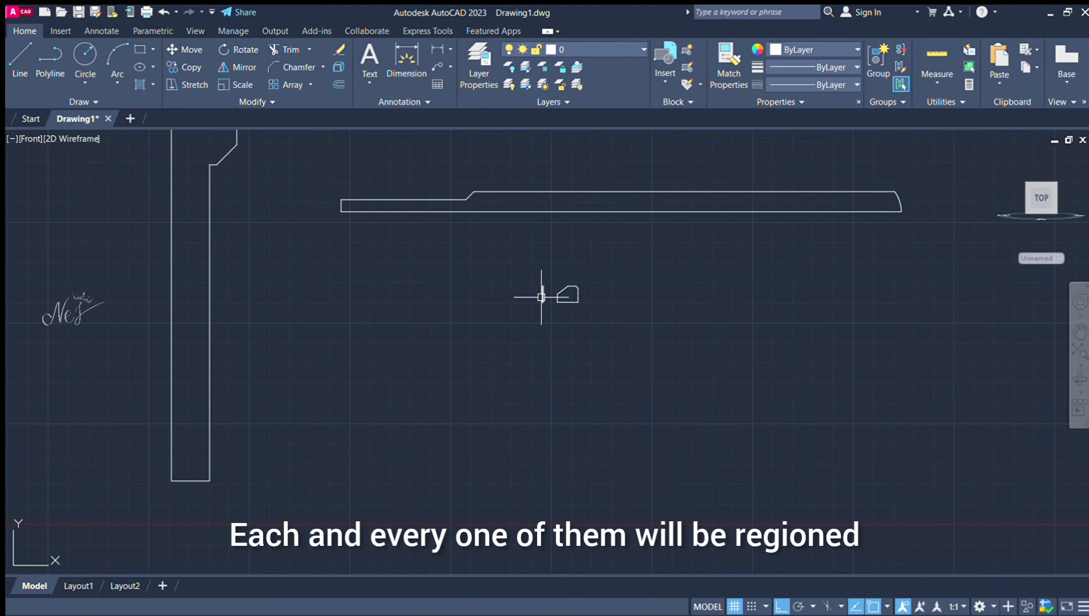
scroll(570, 293, "down", 4)
scroll(220, 227, "up", 2)
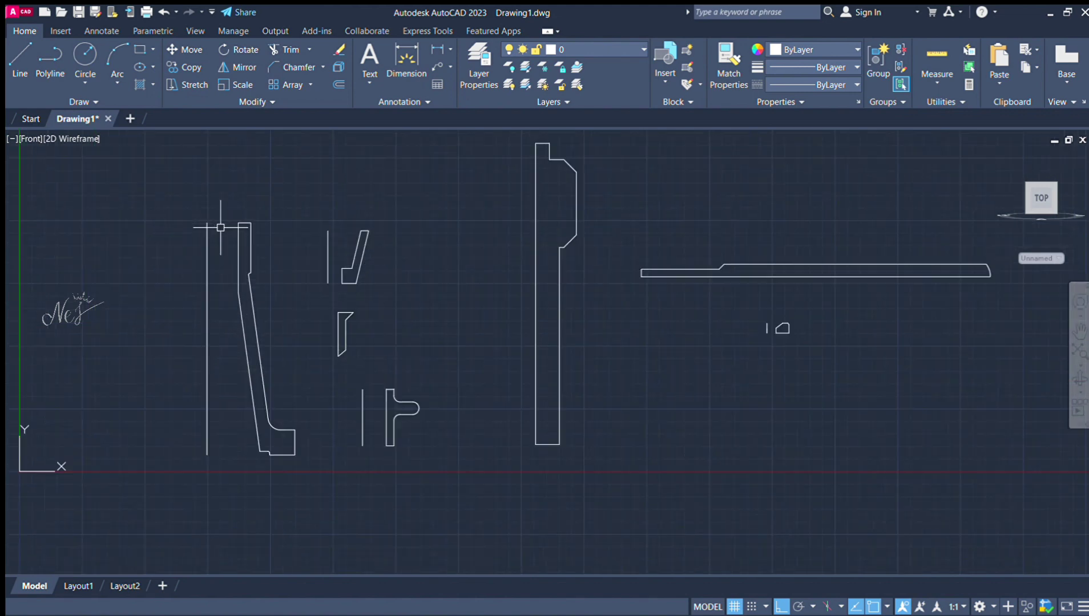
middle_click_drag(221, 227, 246, 231)
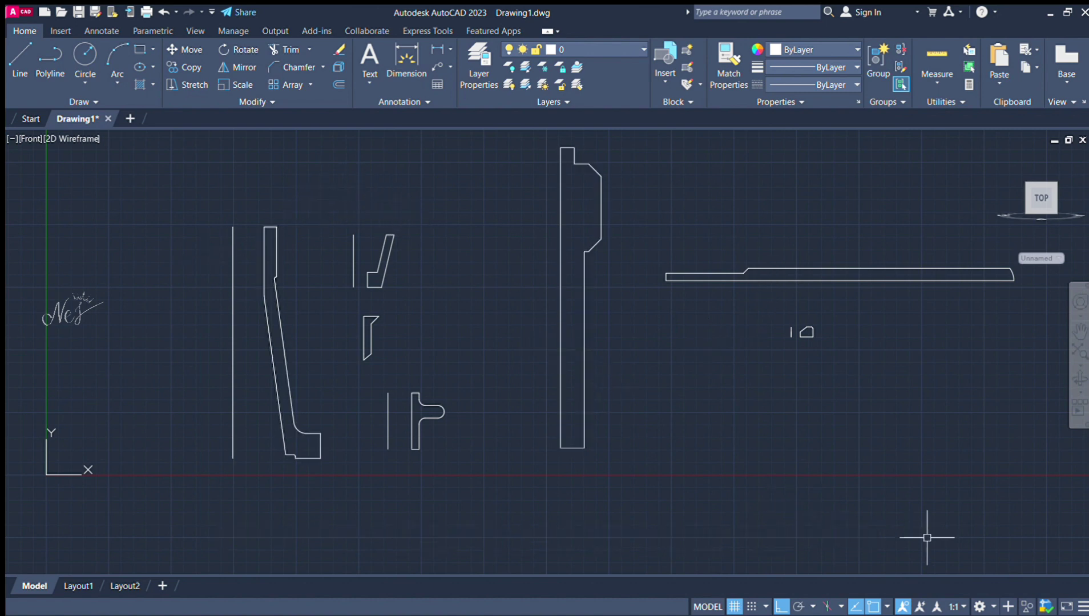
left_click(981, 608)
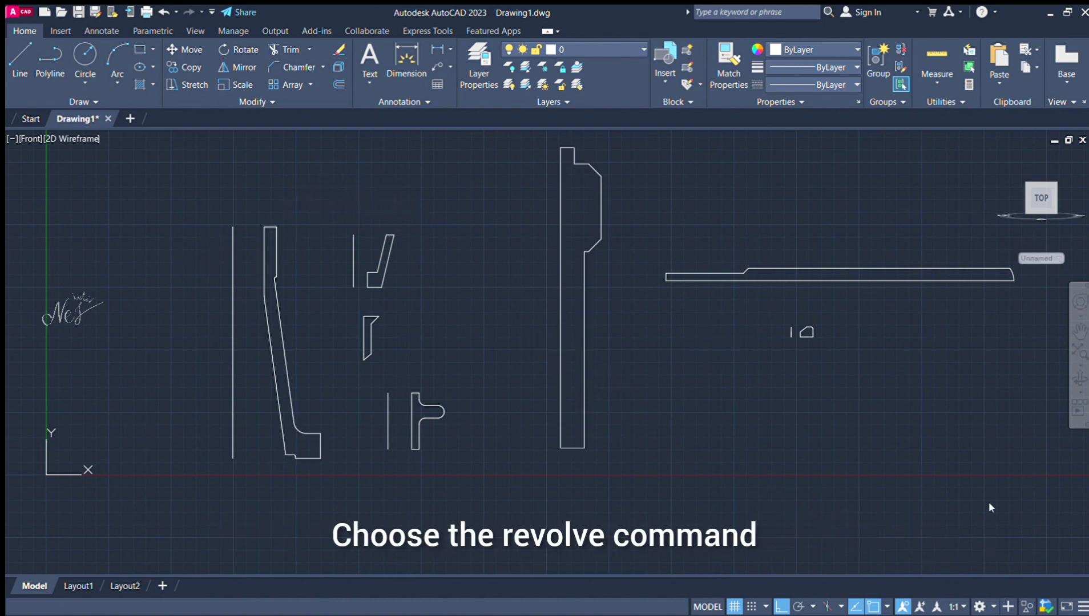
left_click(989, 502)
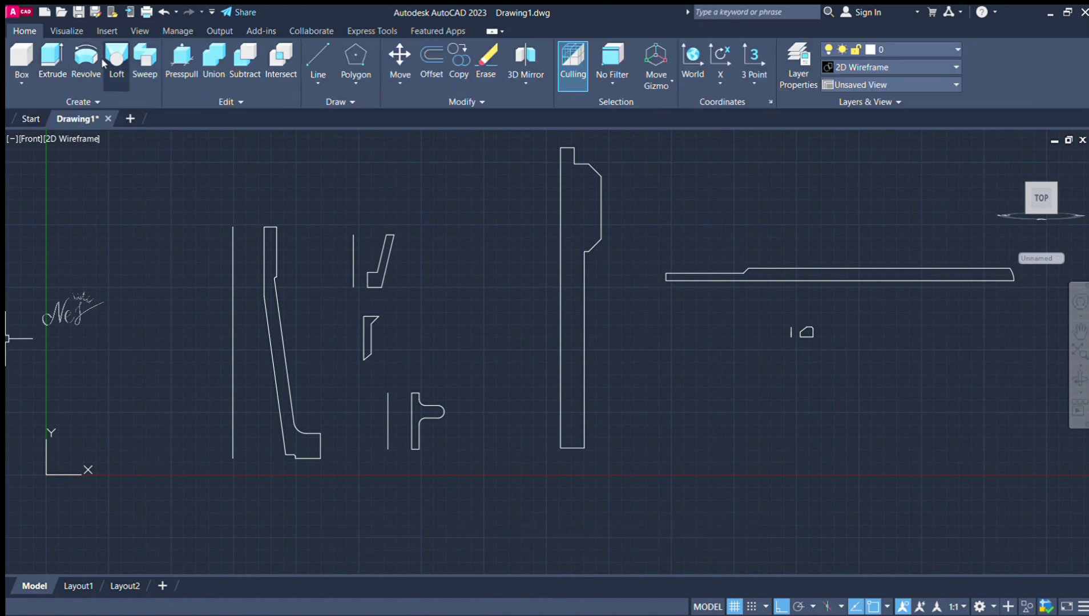
Step: Revolve the body's profile a full turn about the vertical axis line to its left
left_click(84, 62)
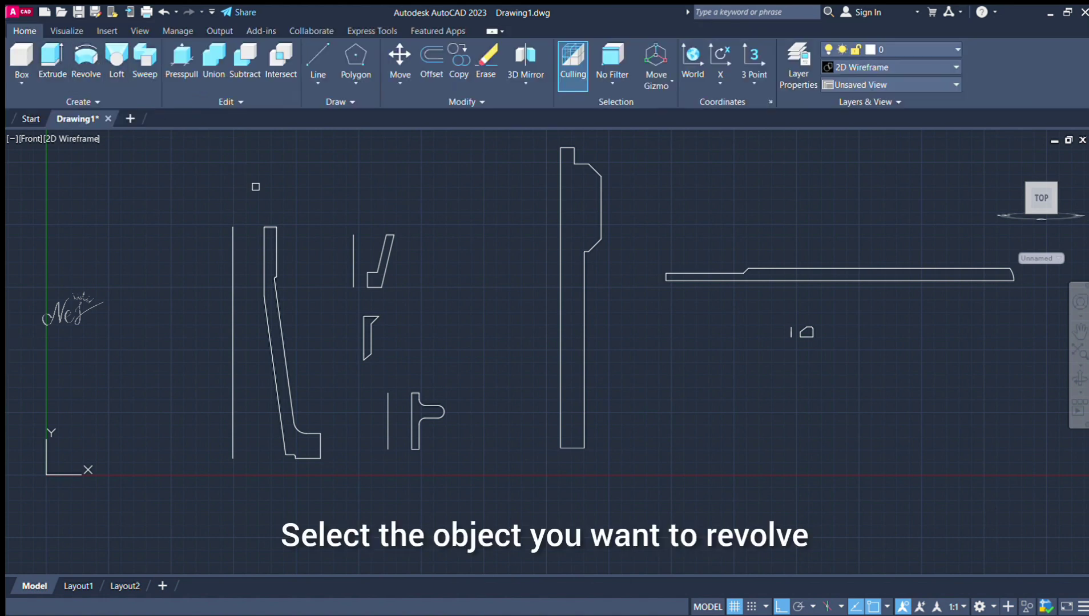
left_click(266, 238)
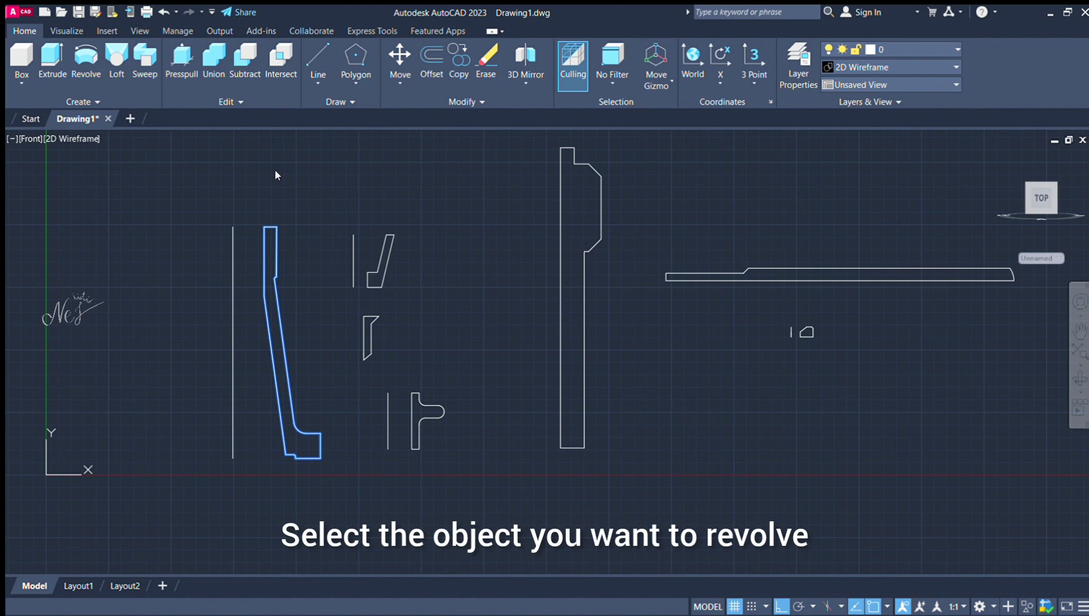
key("Return")
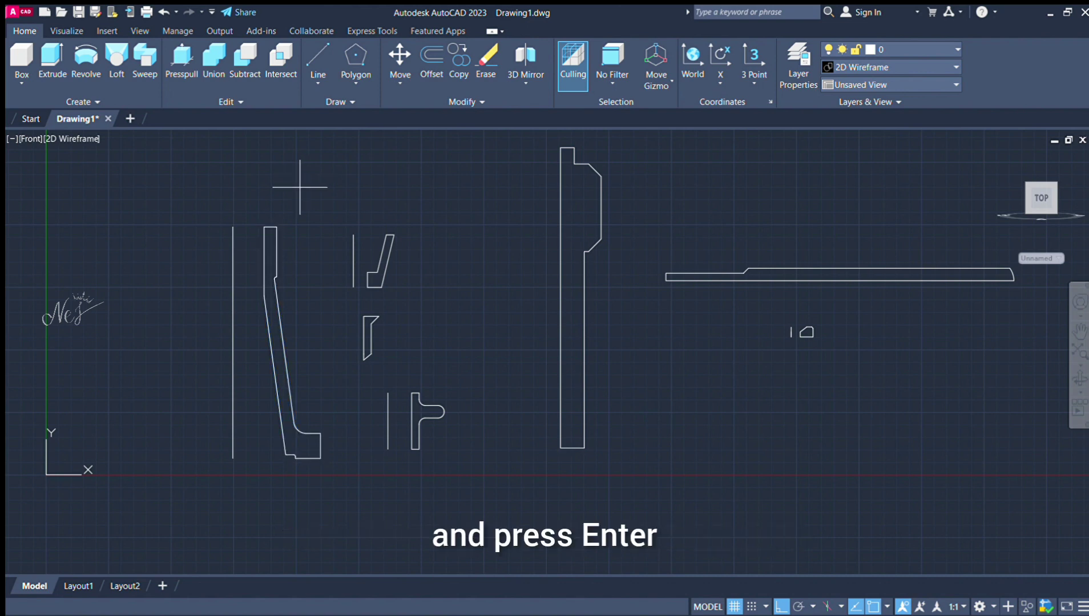
left_click(234, 227)
left_click(233, 316)
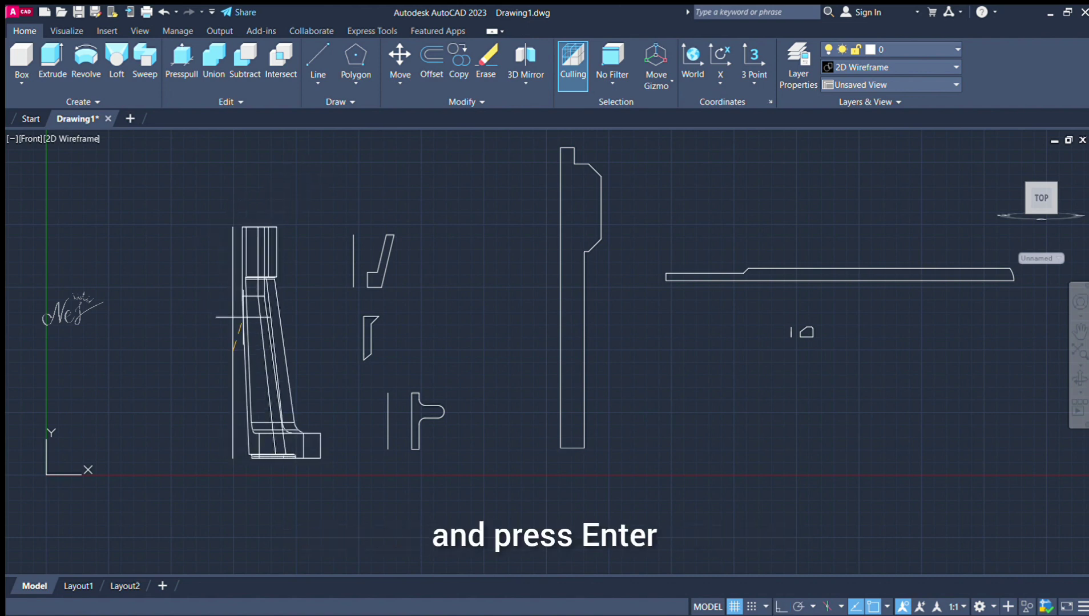
key("Return")
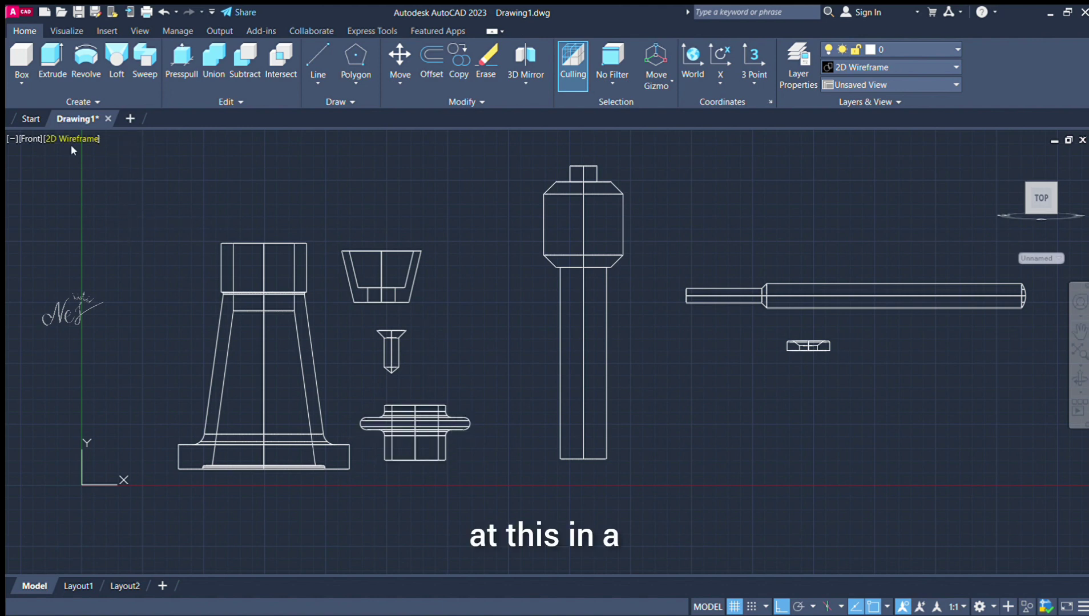
Step: Inspect the revolved solids, especially the cup, in the Realistic visual style and return to 2D Wireframe
left_click(116, 225)
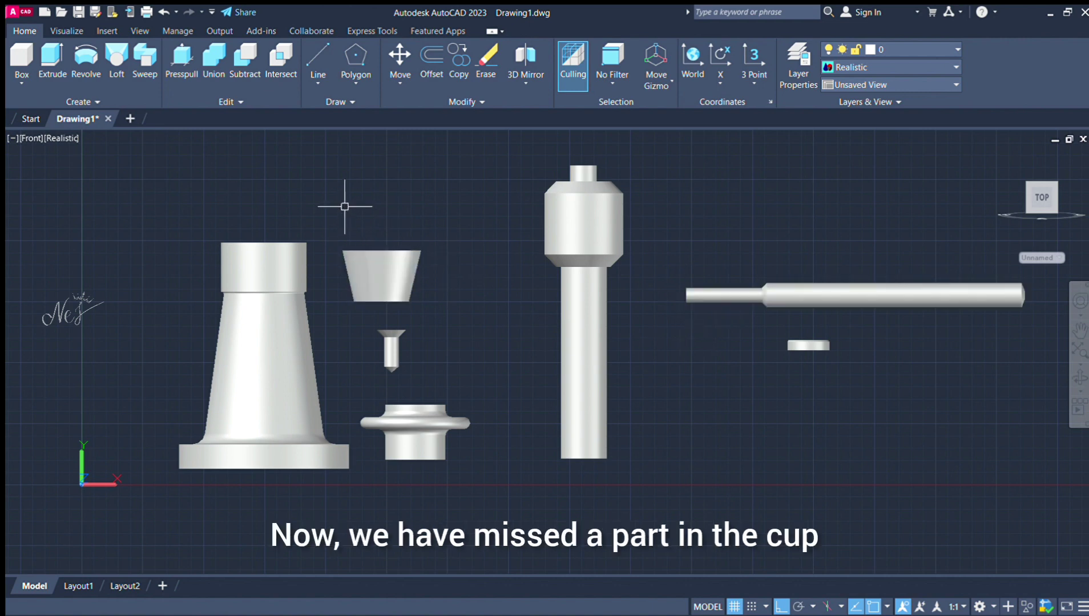
scroll(337, 234, "up", 4)
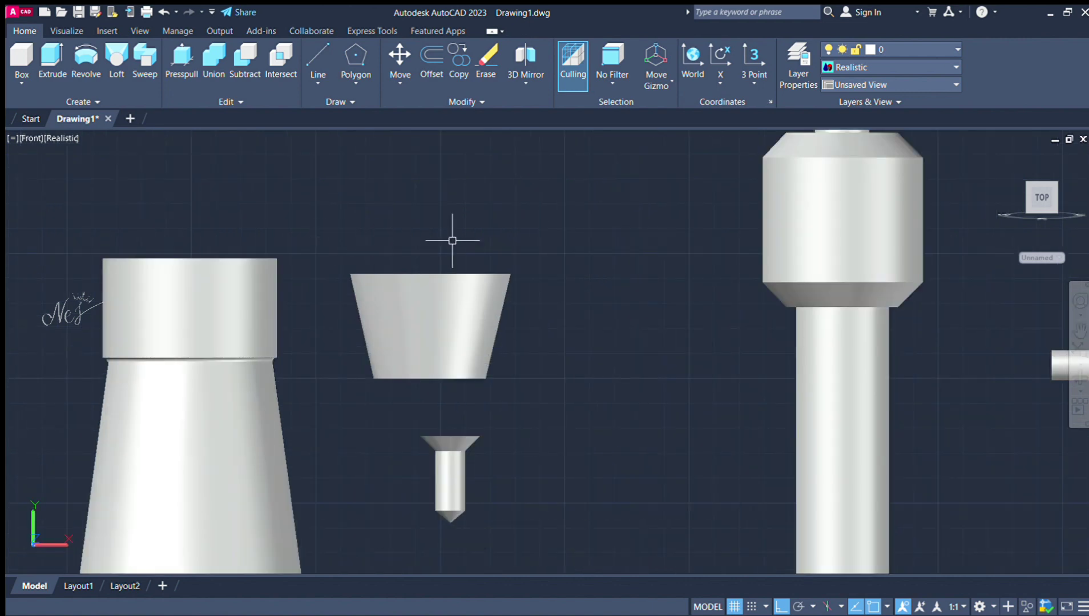
scroll(539, 279, "down", 2)
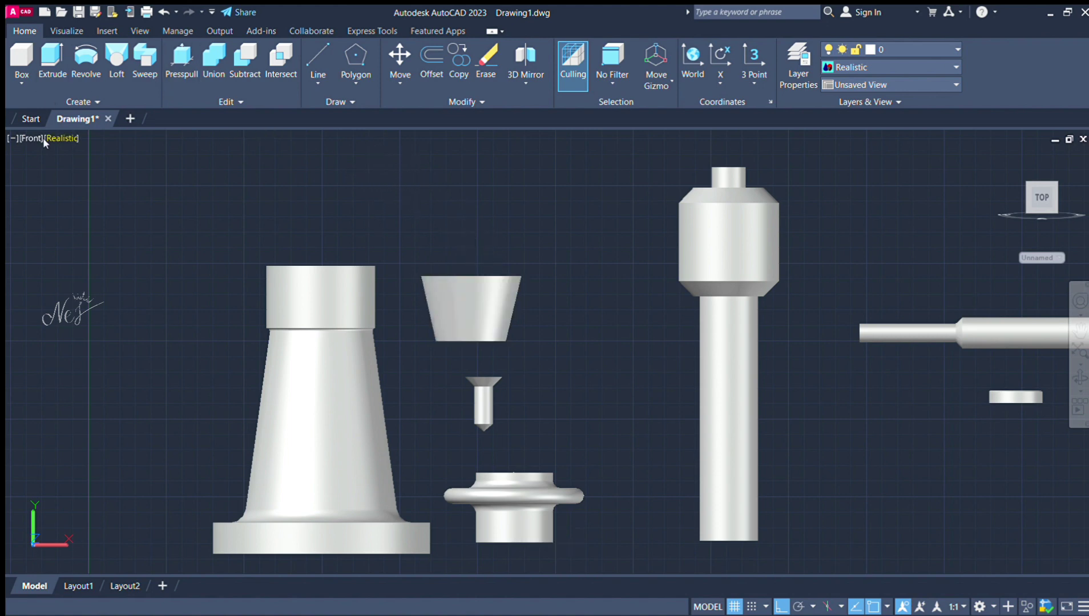
left_click(105, 163)
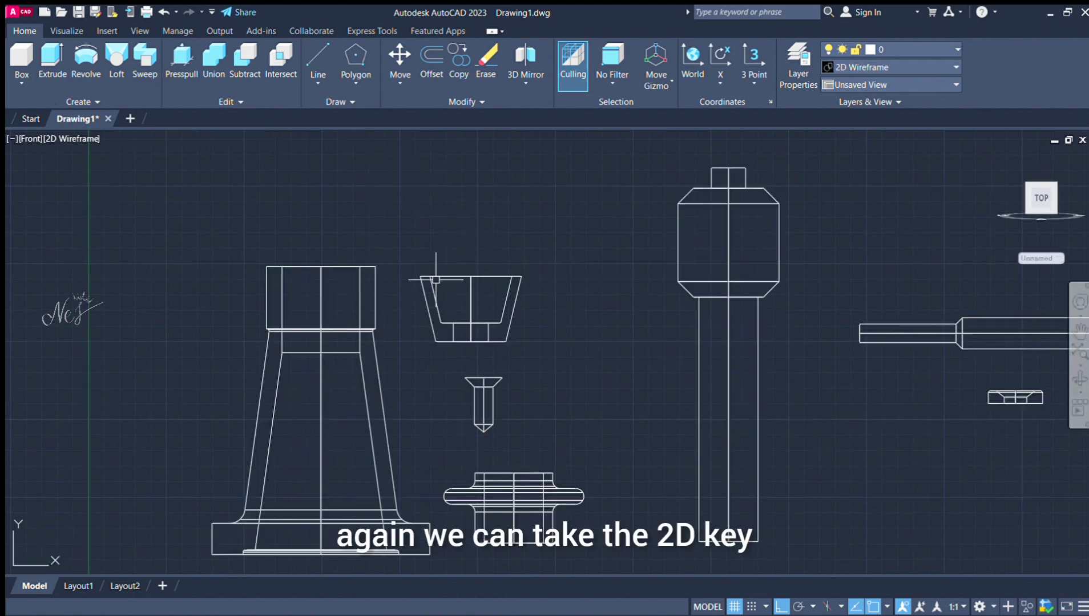
Step: Draw a small circle centred on the midpoint of the cup's top edge and convert it into a region
scroll(495, 280, "up", 5)
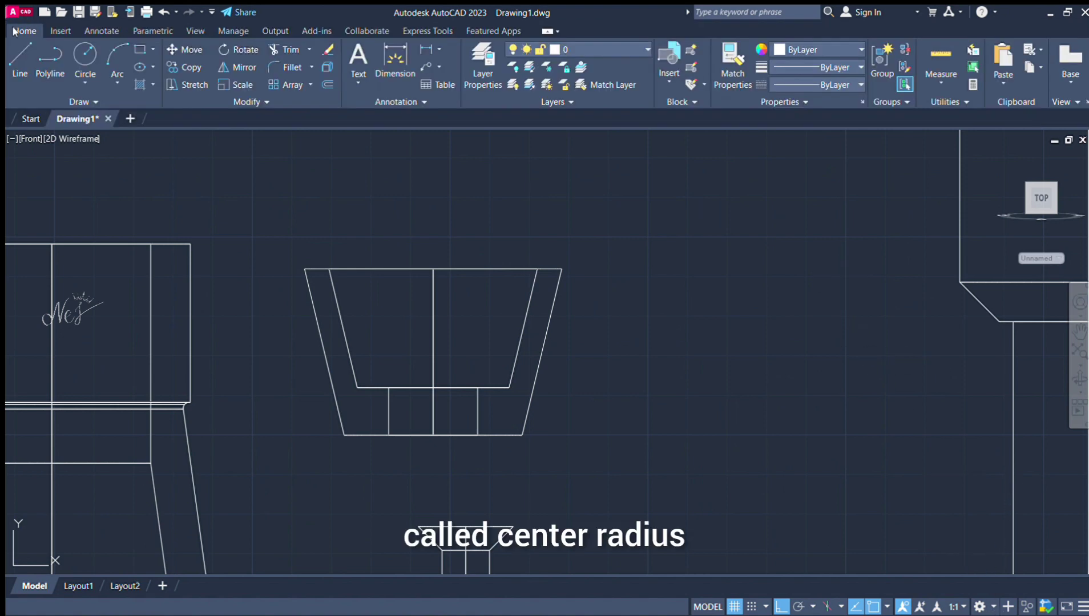
left_click(83, 59)
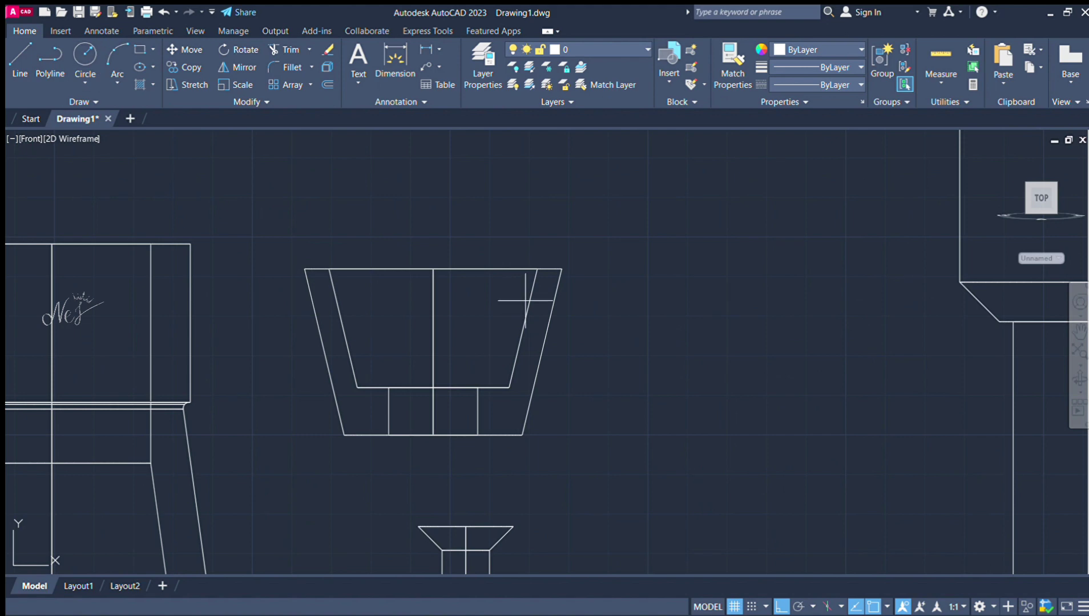
left_click(433, 269)
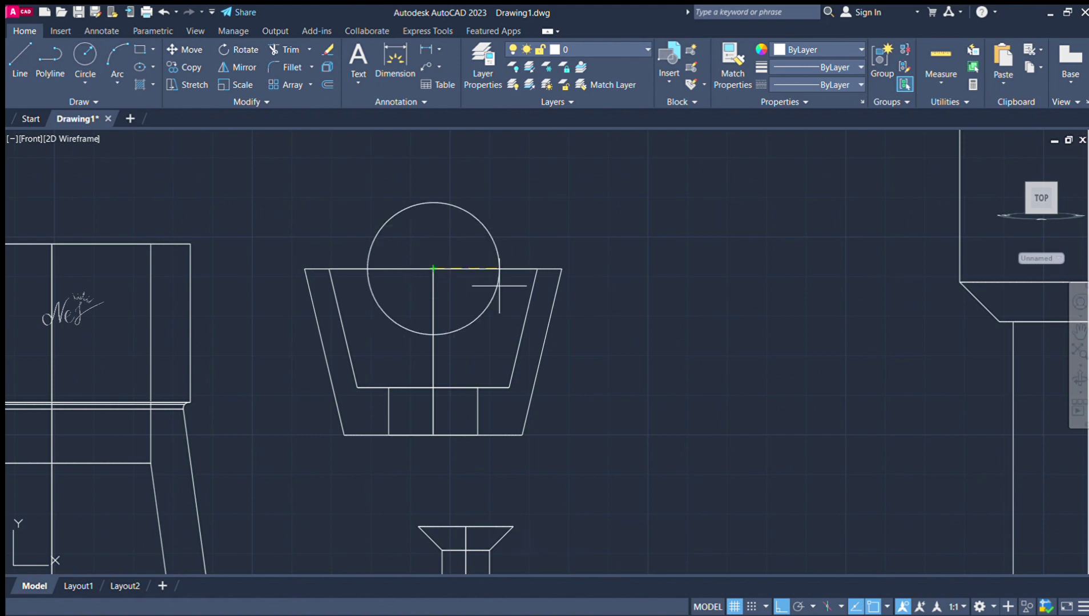
key("Return")
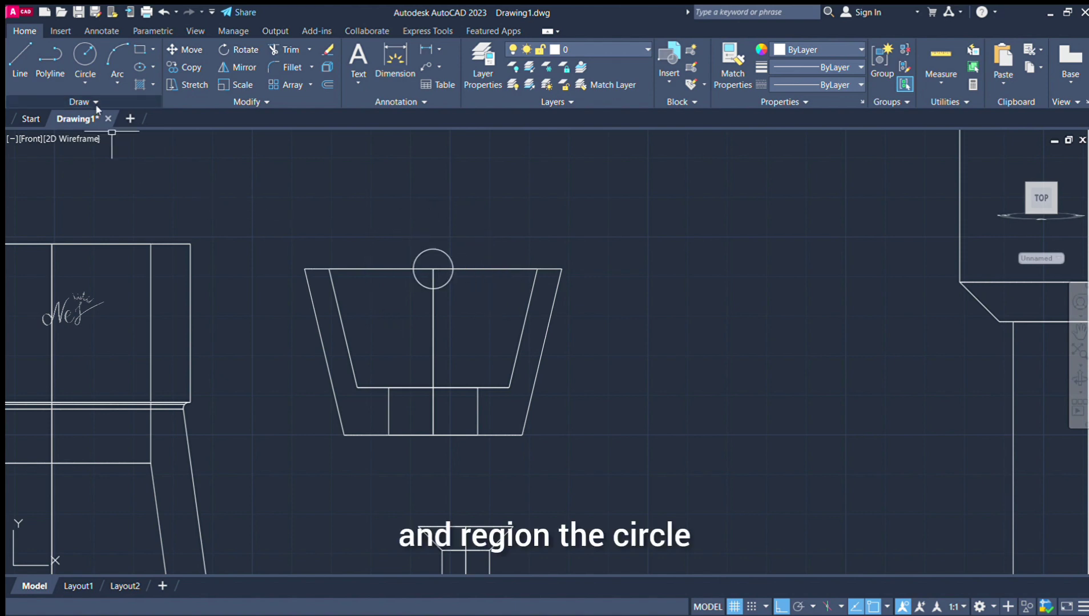
left_click(11, 140)
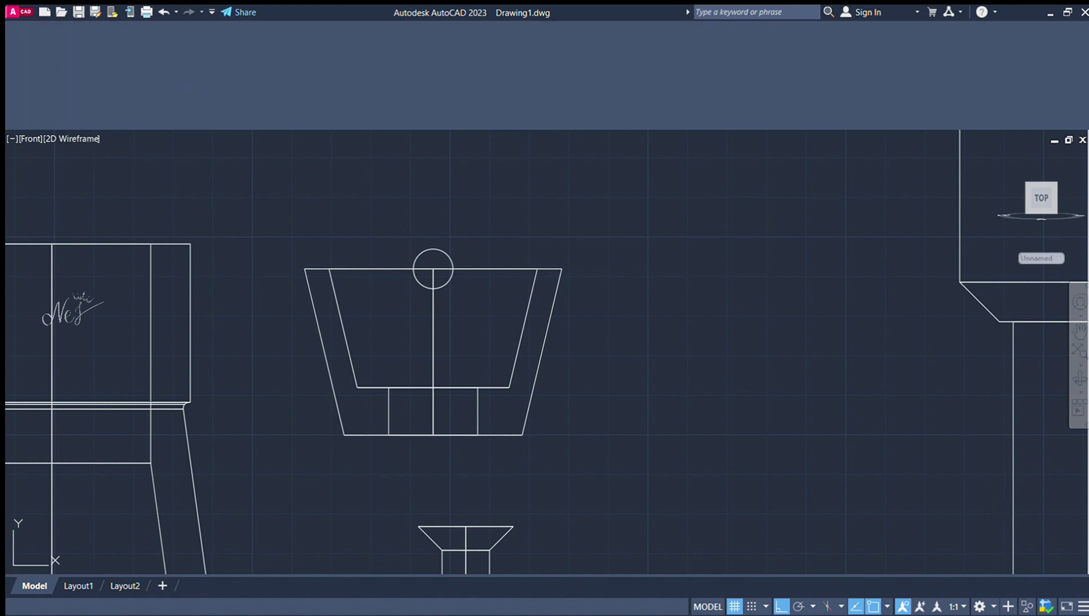
Step: In the 3D workspace and SE Isometric view, extrude the circle at the cup's top centre into a cylinder reaching past the cup's rim
left_click(63, 79)
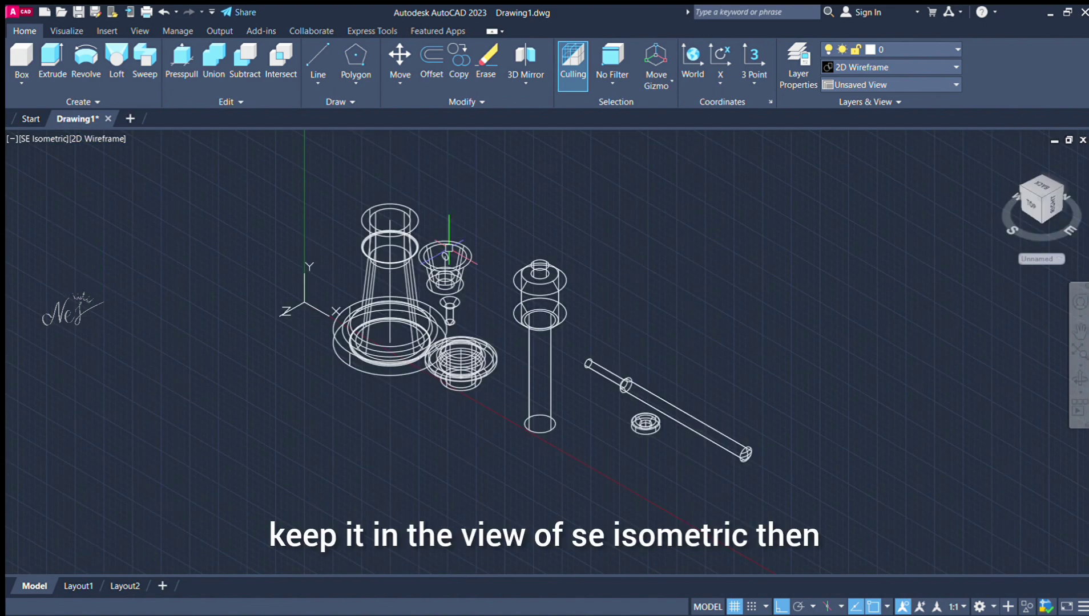
scroll(449, 250, "up", 6)
scroll(492, 284, "down", 1)
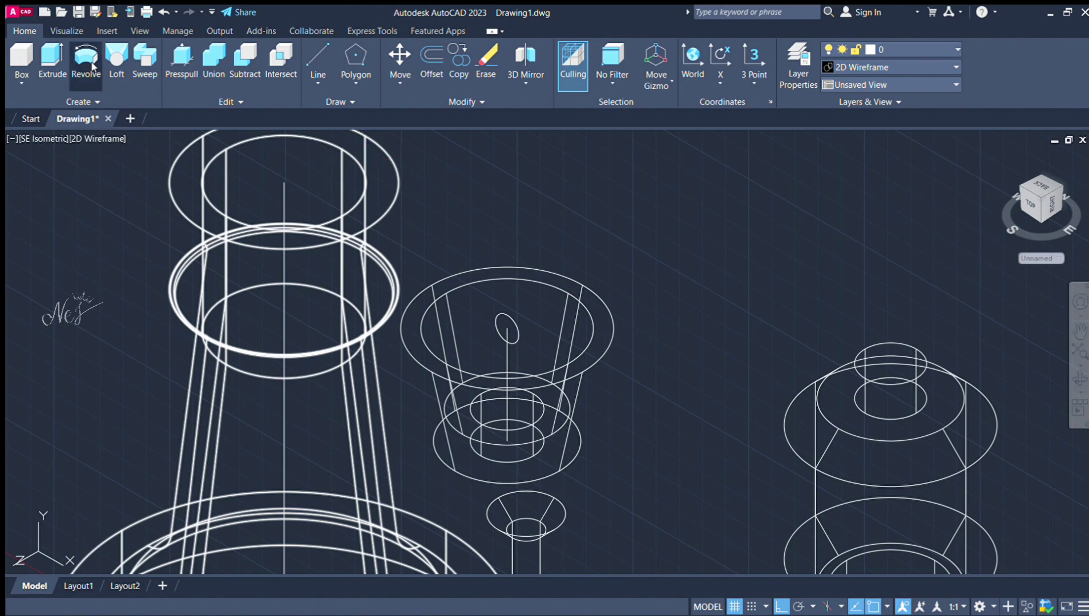
left_click(53, 64)
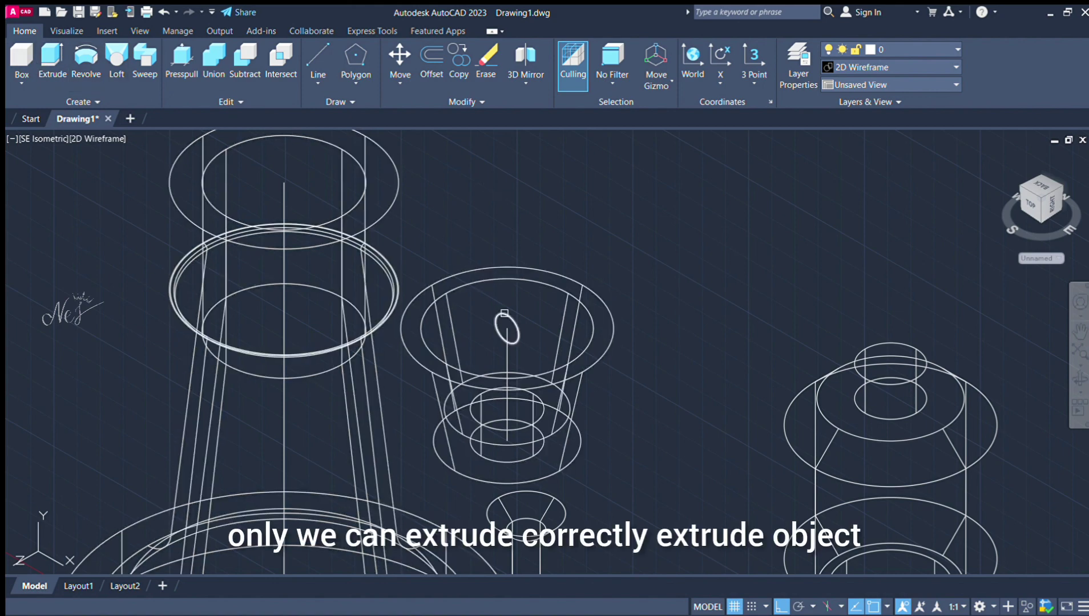
left_click(499, 310)
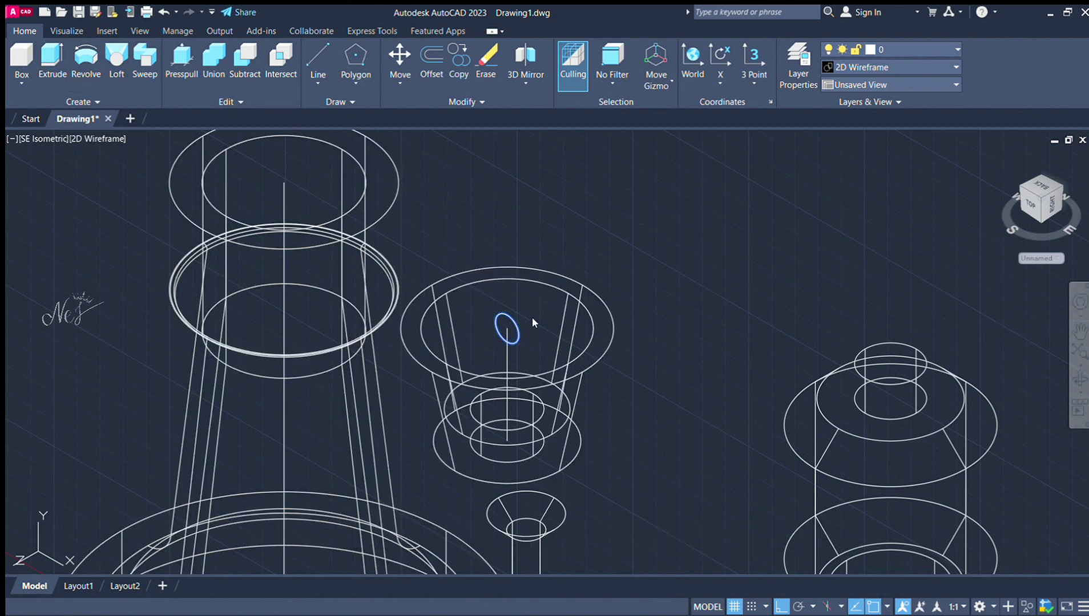
key("Return")
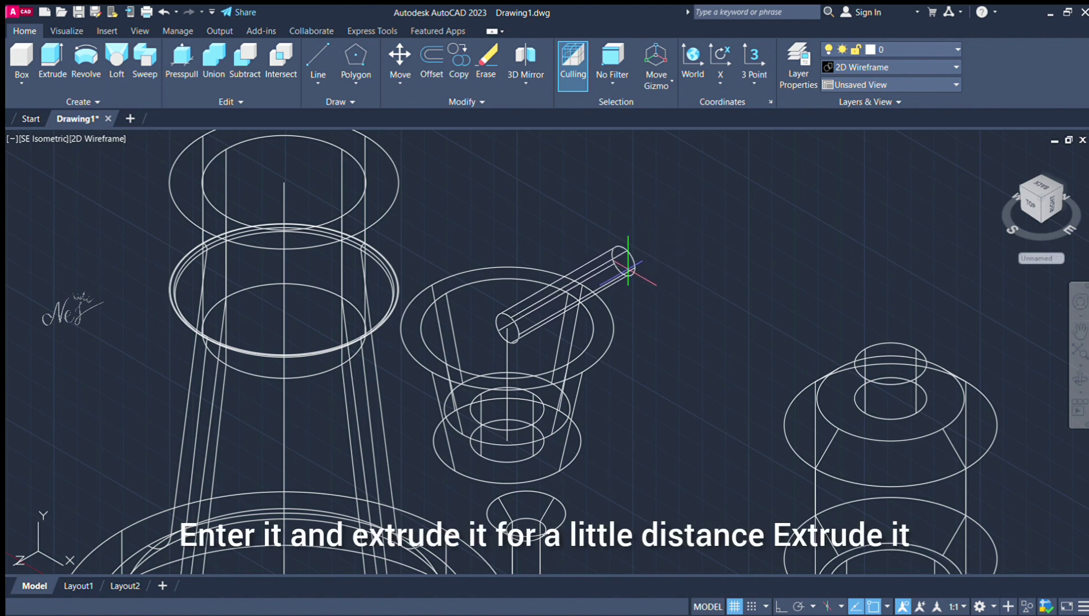
left_click(616, 264)
key("F8")
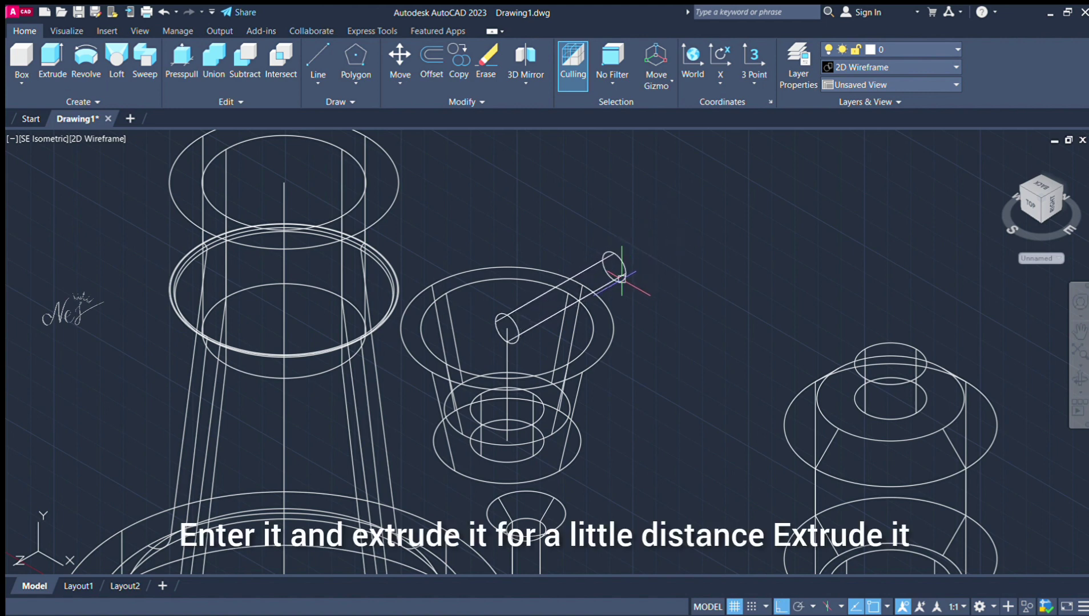
Step: In the Top view, polar-array the extruded cylinder around the cup's centre with 4 items over 360 degrees
left_click(38, 142)
left_click(81, 173)
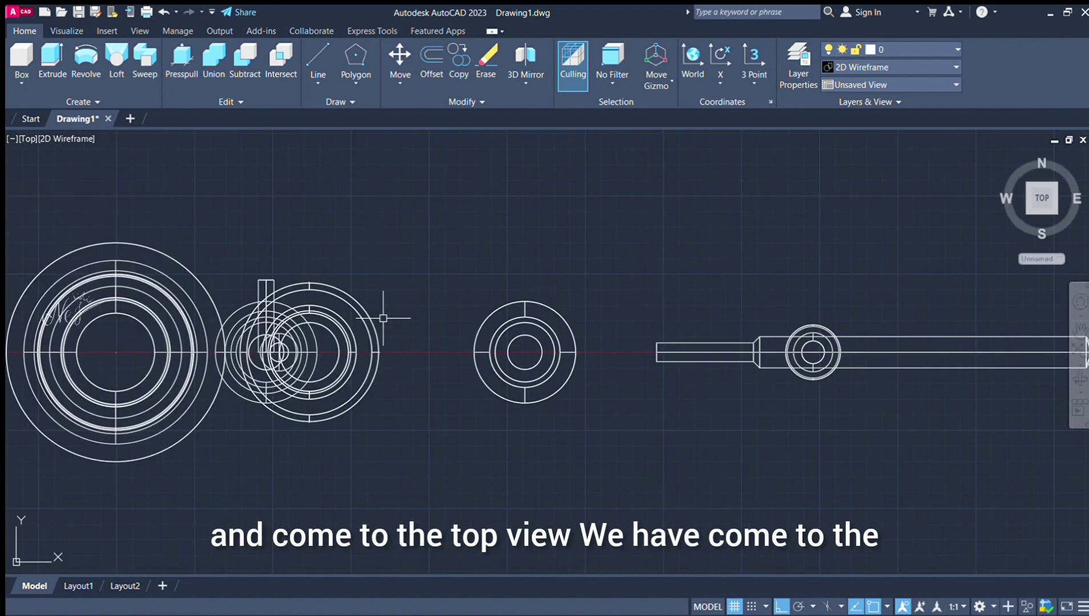
scroll(282, 357, "up", 5)
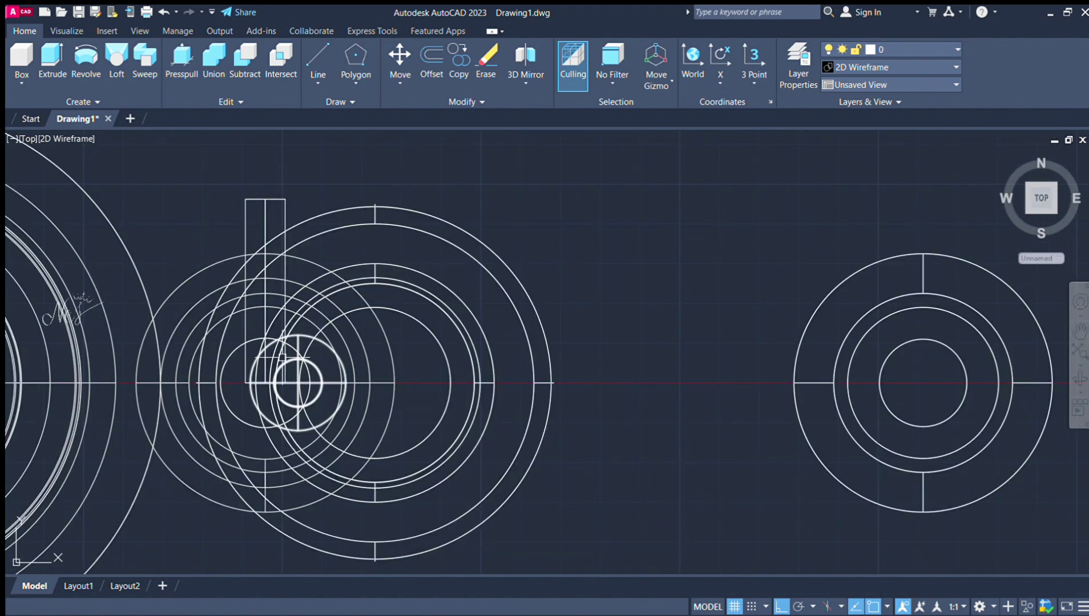
left_click(258, 198)
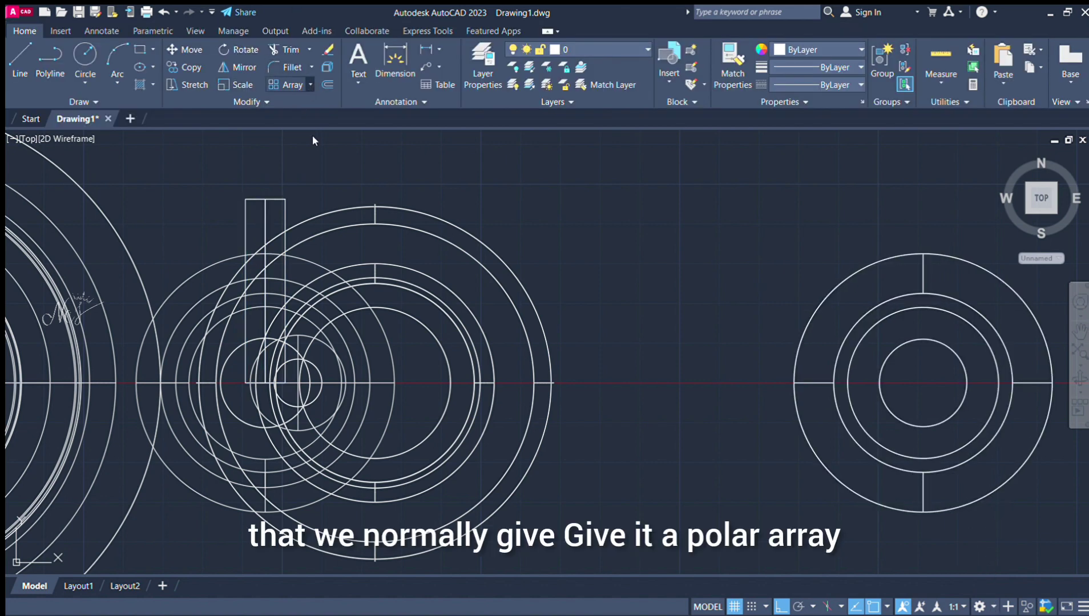
left_click(316, 162)
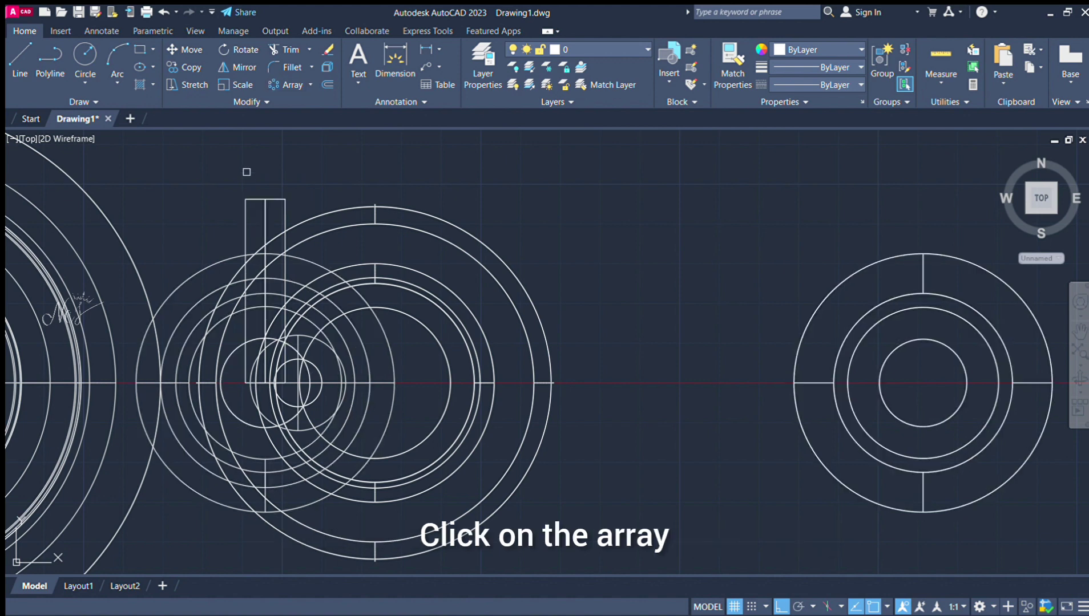
left_click(252, 199)
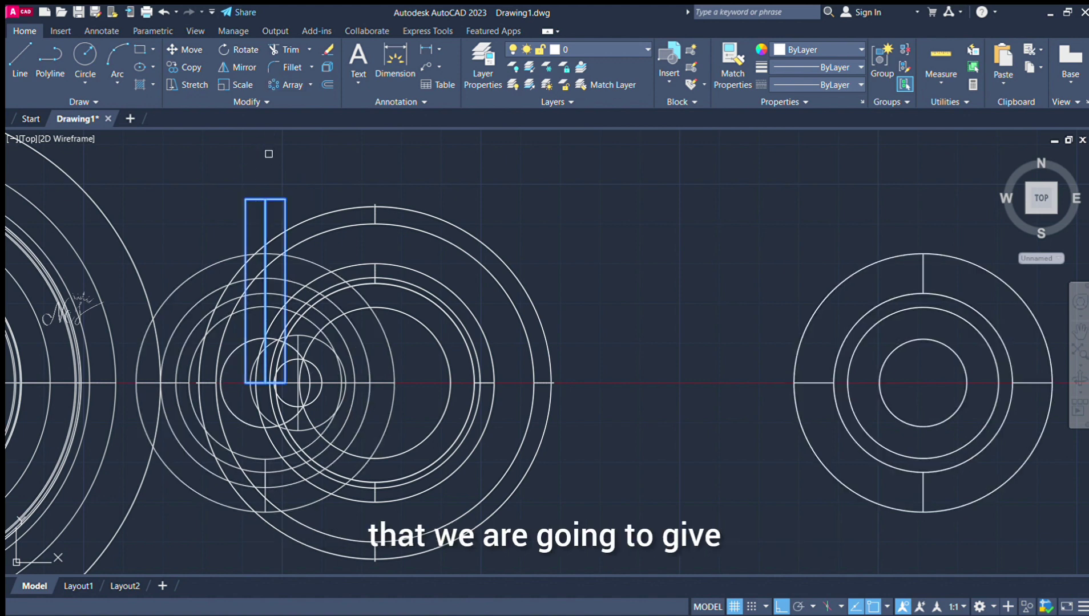
key("Return")
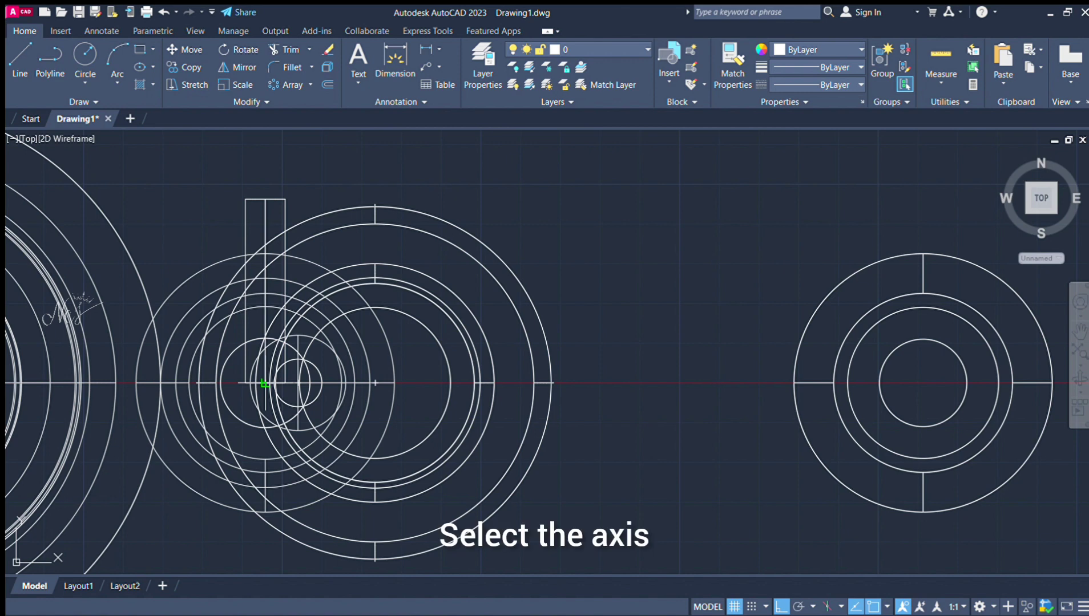
left_click(264, 383)
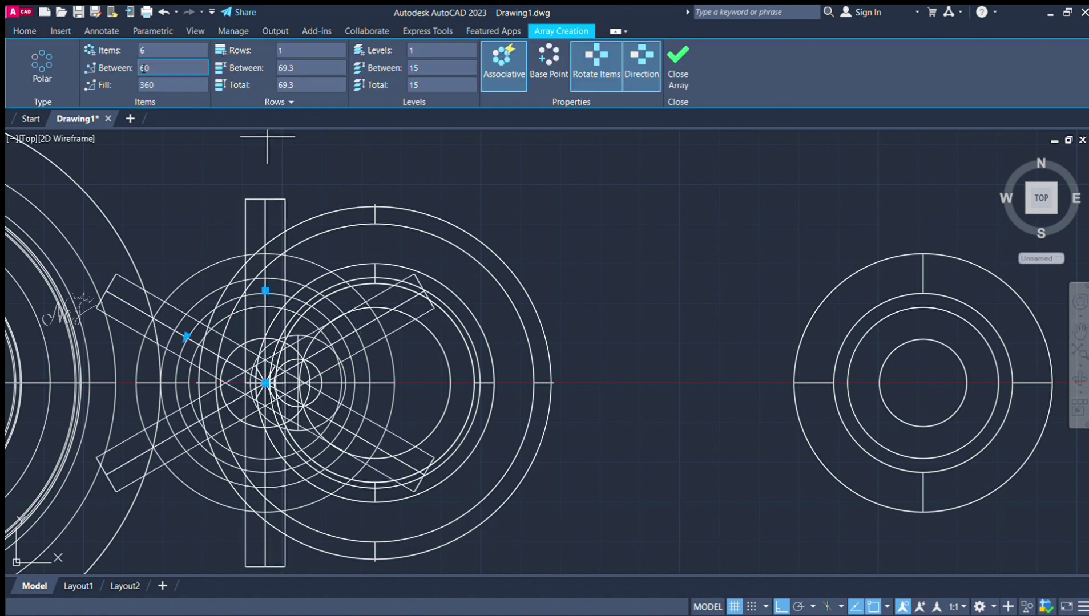
left_click(141, 50)
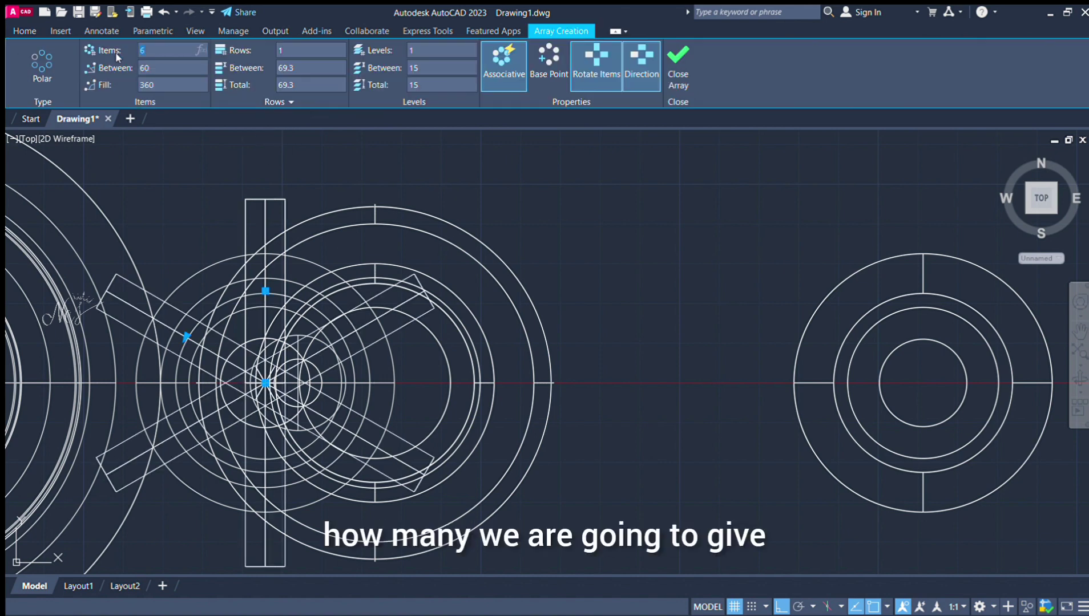
key("Return")
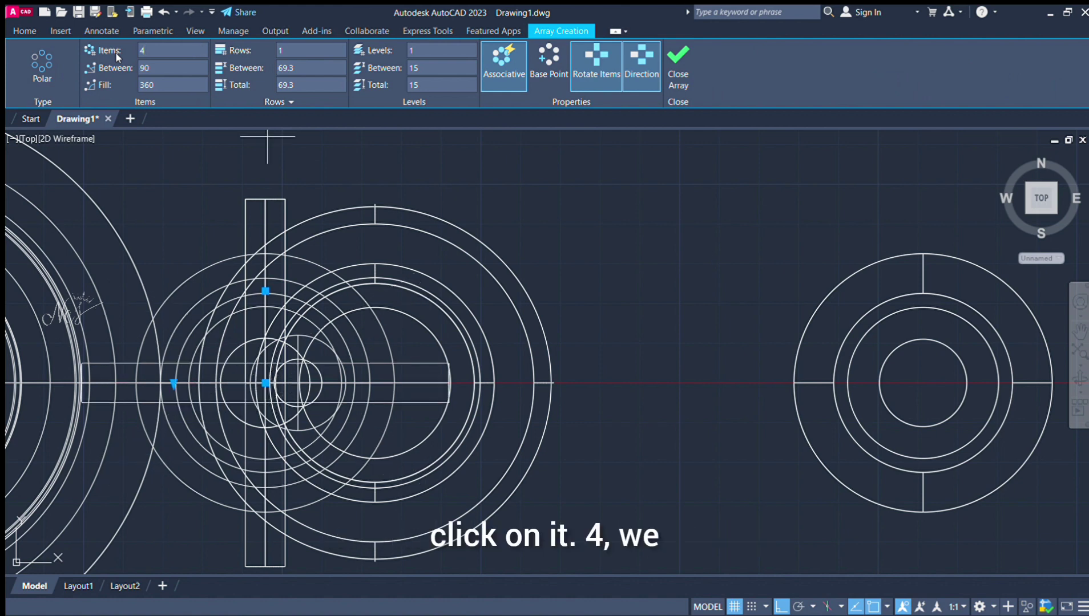
left_click(687, 68)
Step: Move the large flanged part horizontally away from the cup, into the gap before the next circular part
left_click(489, 246)
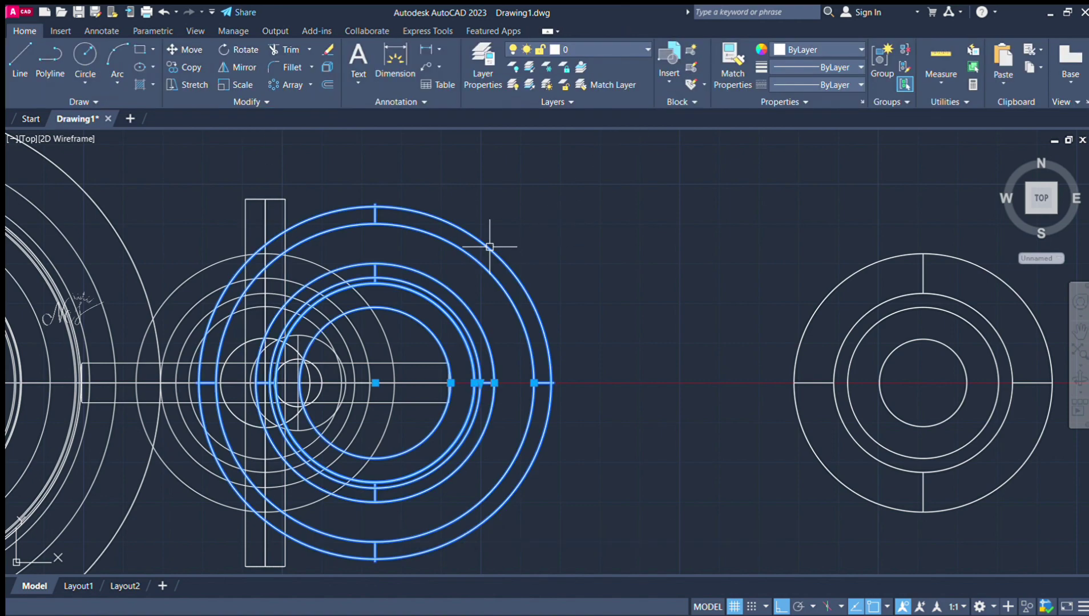
type("m")
key("Return")
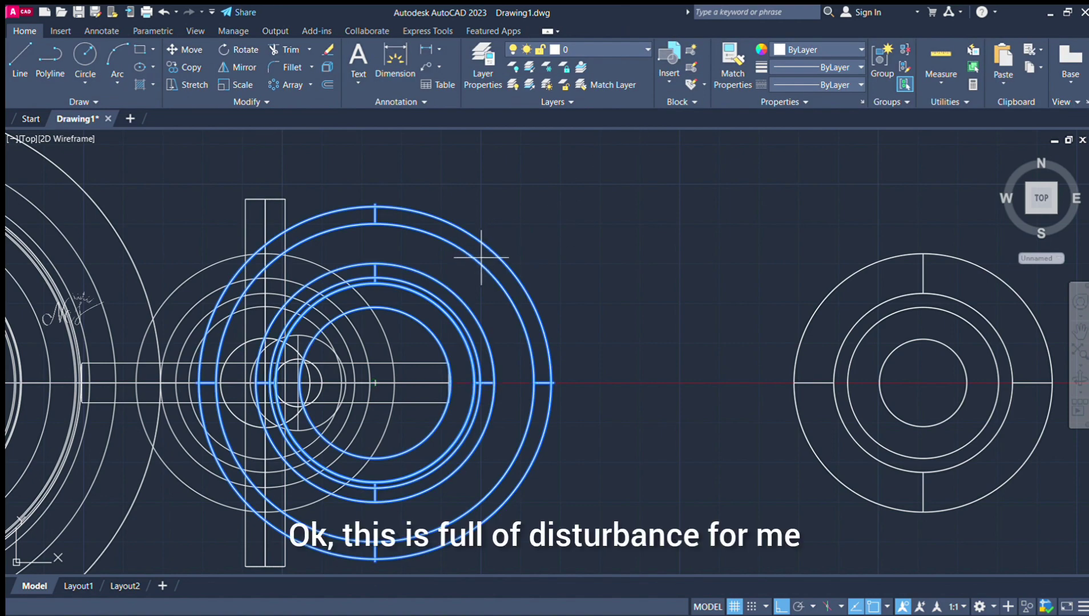
left_click(375, 383)
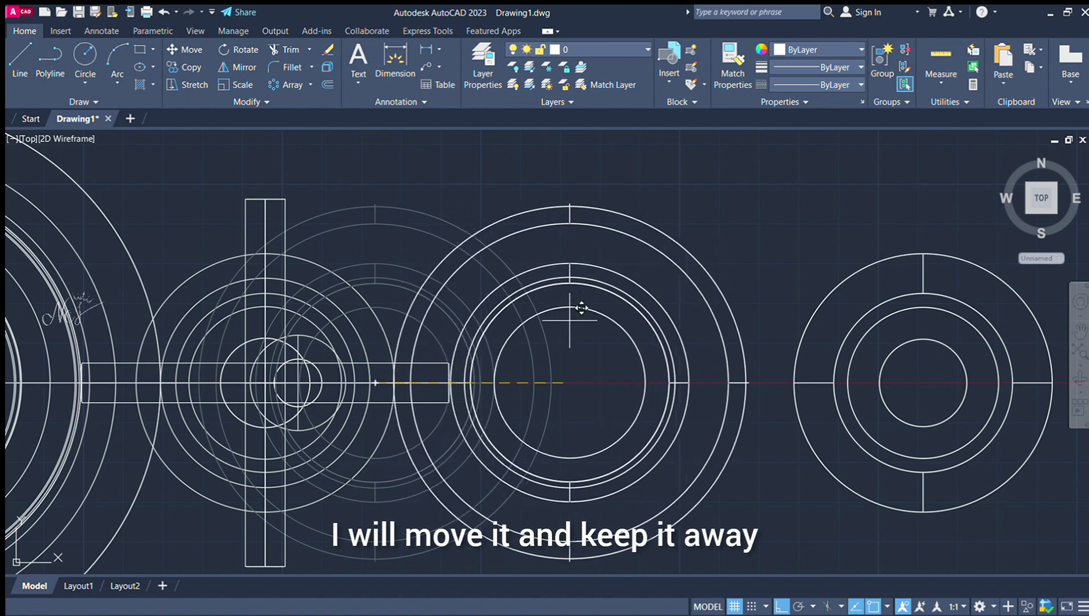
left_click(588, 316)
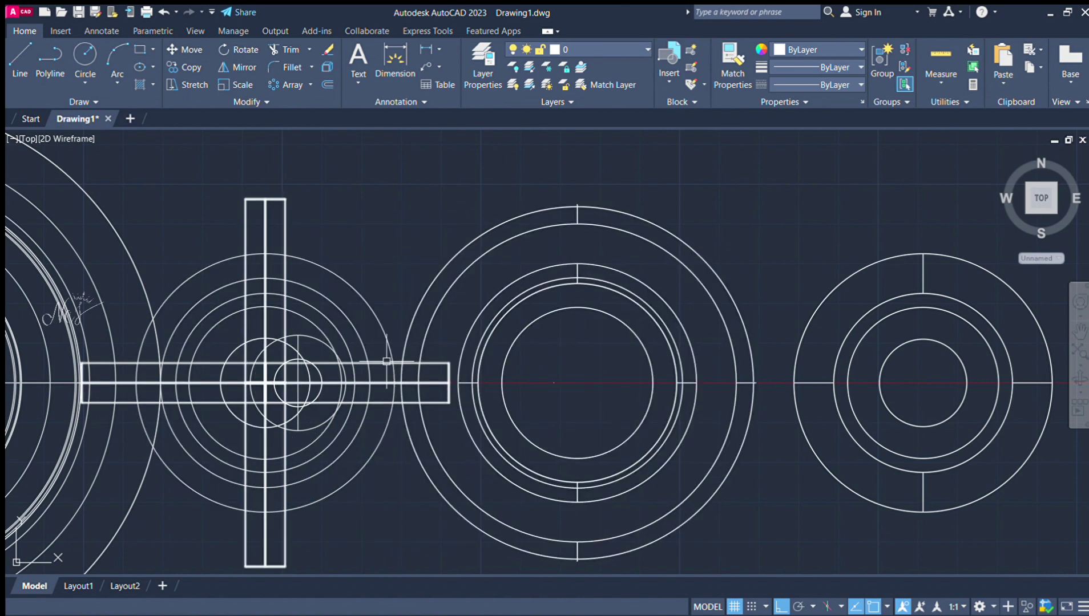
Step: Explode the polar array of cylinders over the cup into individual solids
left_click(284, 220)
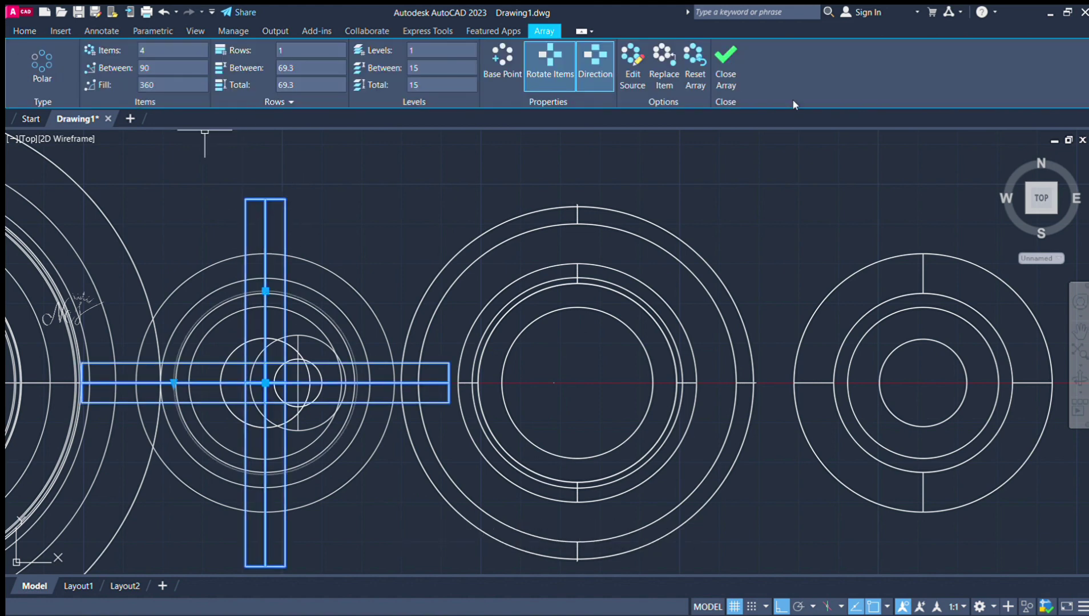
left_click(729, 69)
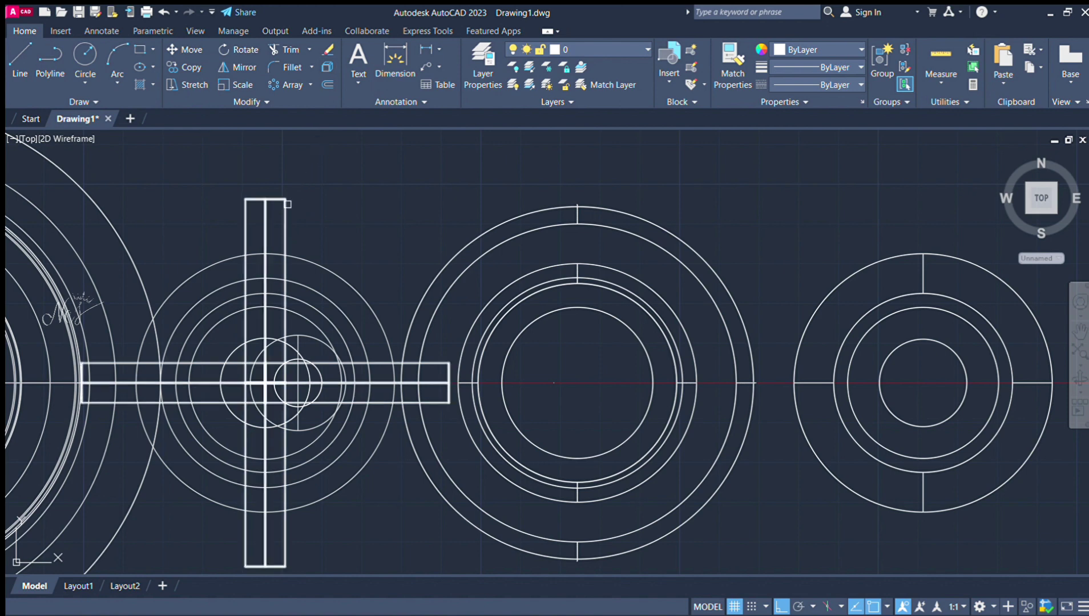
left_click(287, 204)
key("Return")
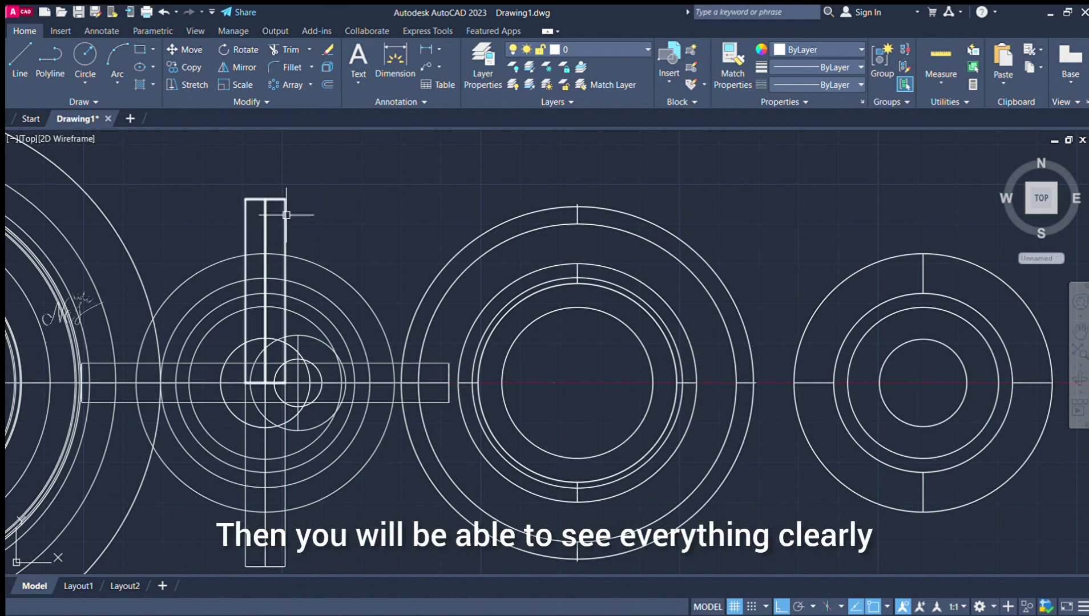
Step: Move the small screw from its centre out of the cup area to the empty space above the flanged part
left_click(321, 341)
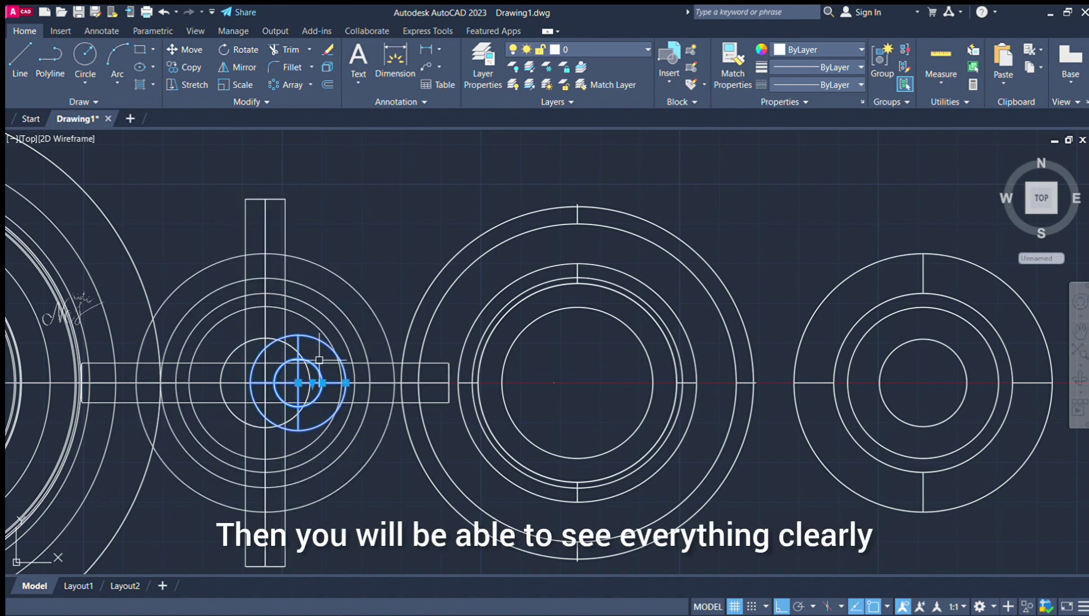
key("space")
left_click(298, 382)
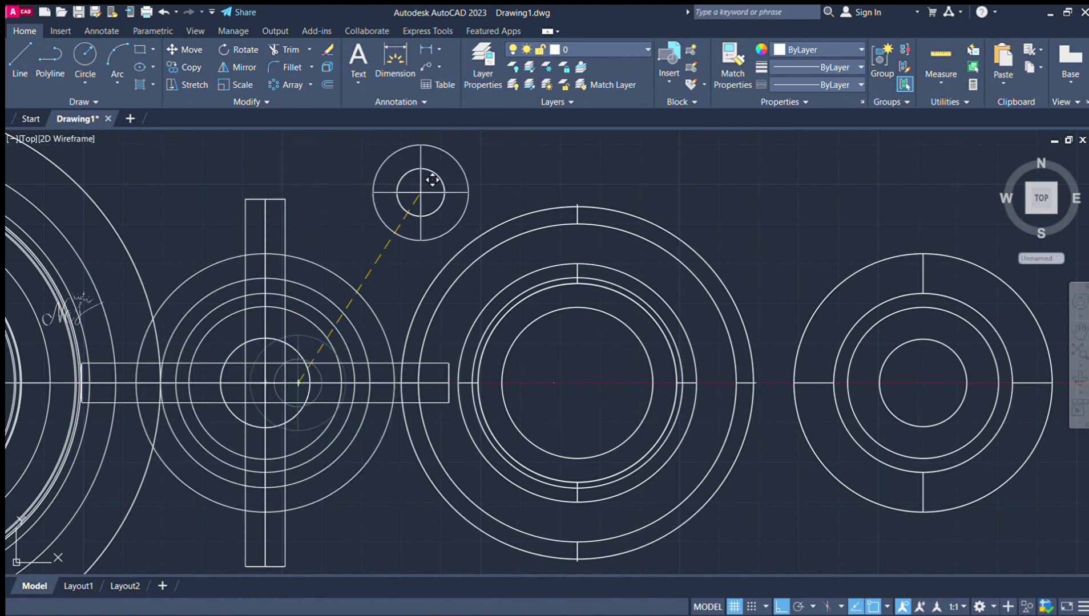
left_click(437, 184)
scroll(351, 248, "down", 2)
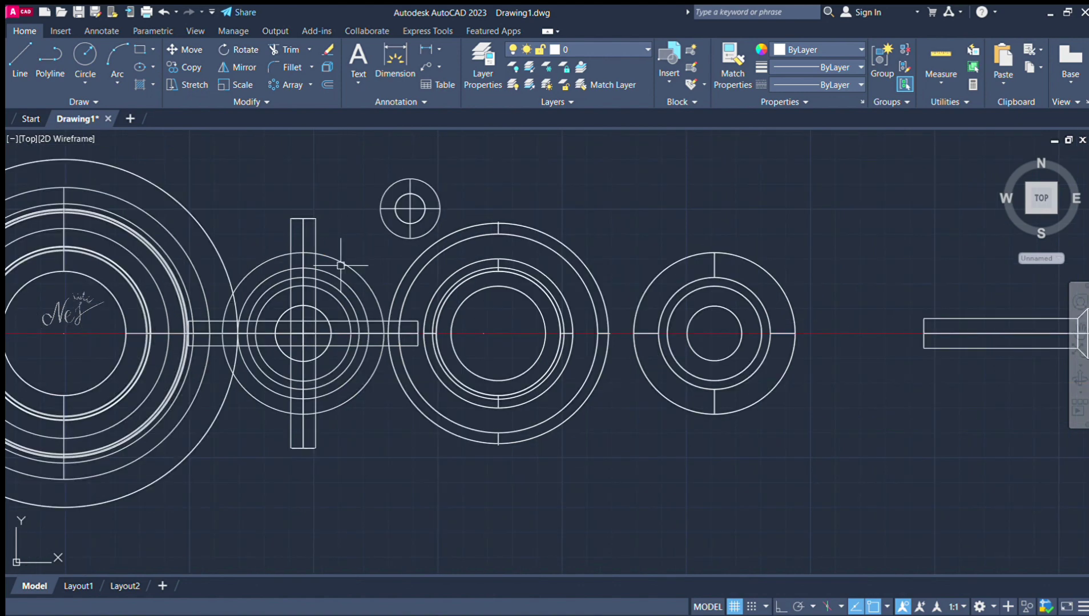
scroll(338, 251, "up", 2)
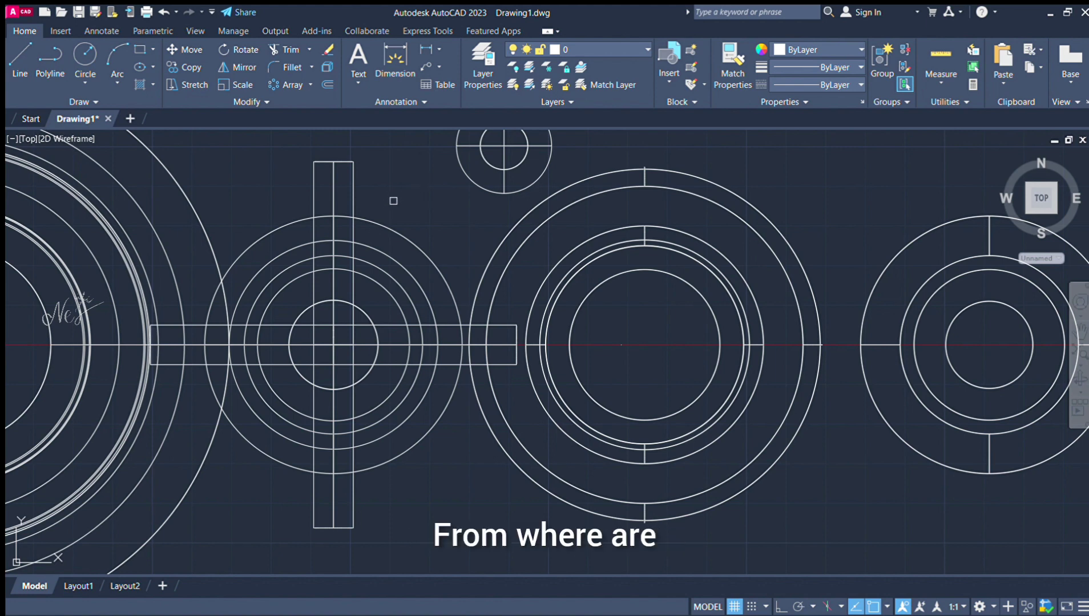
Step: Subtract the four cylinders from the cup to cut the slots in its rim
left_click(386, 222)
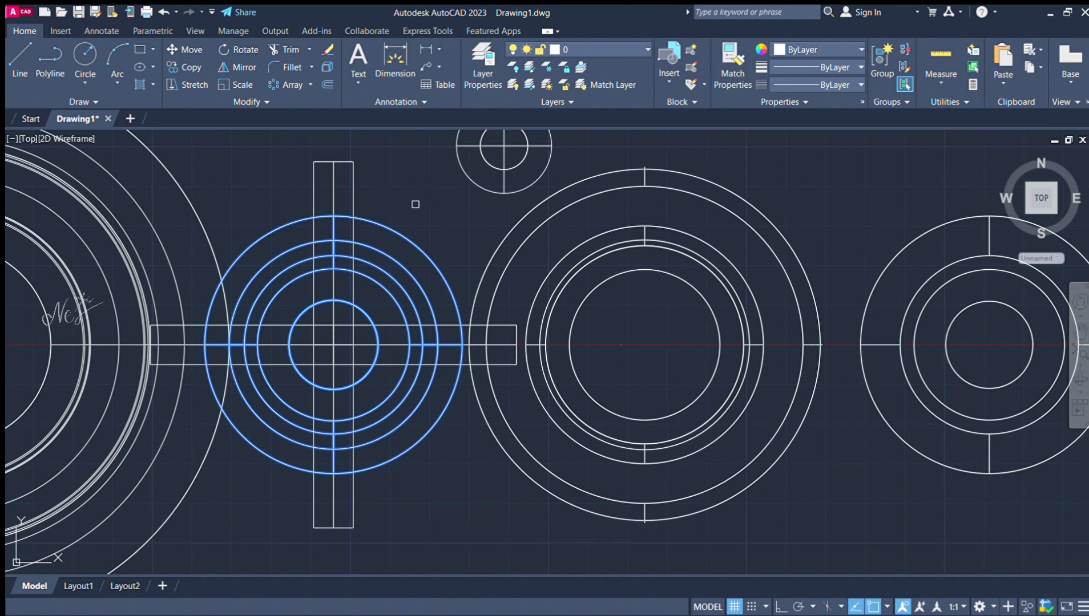
key("Return")
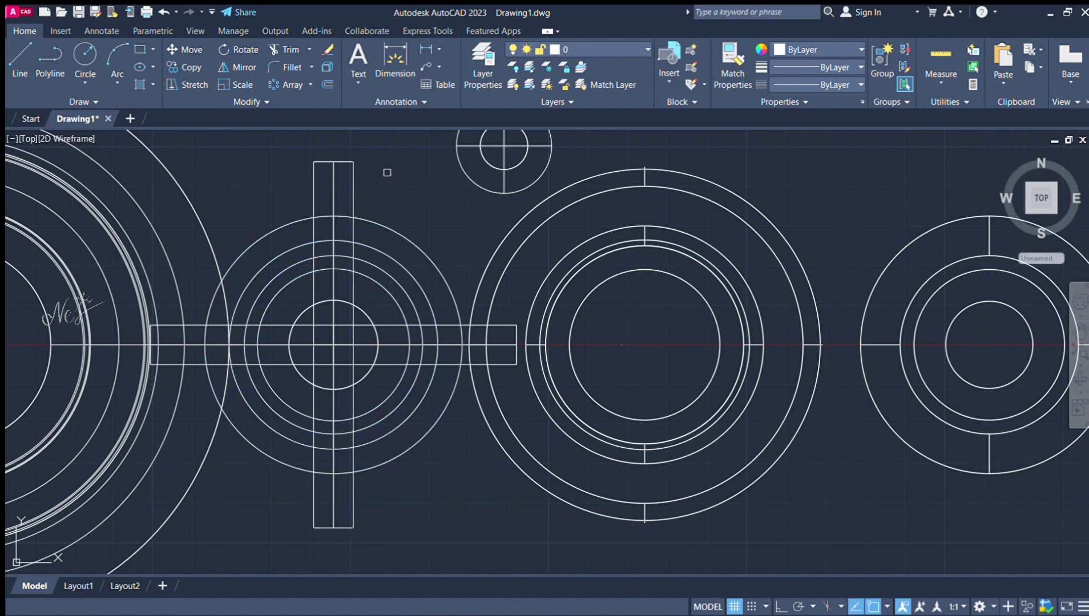
left_click(354, 178)
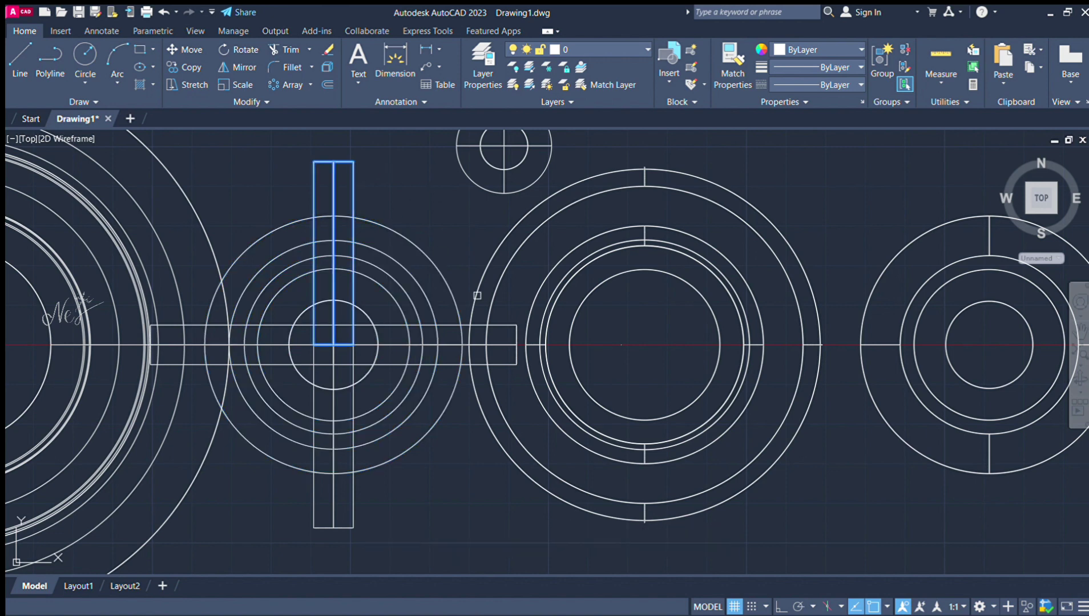
left_click(466, 325)
left_click(354, 433)
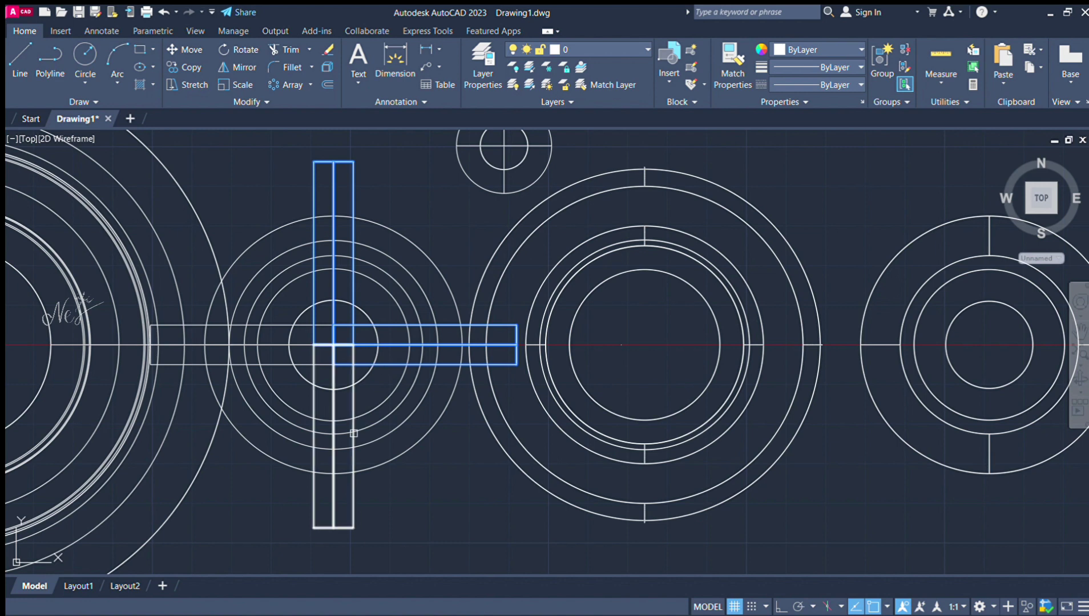
left_click(275, 331)
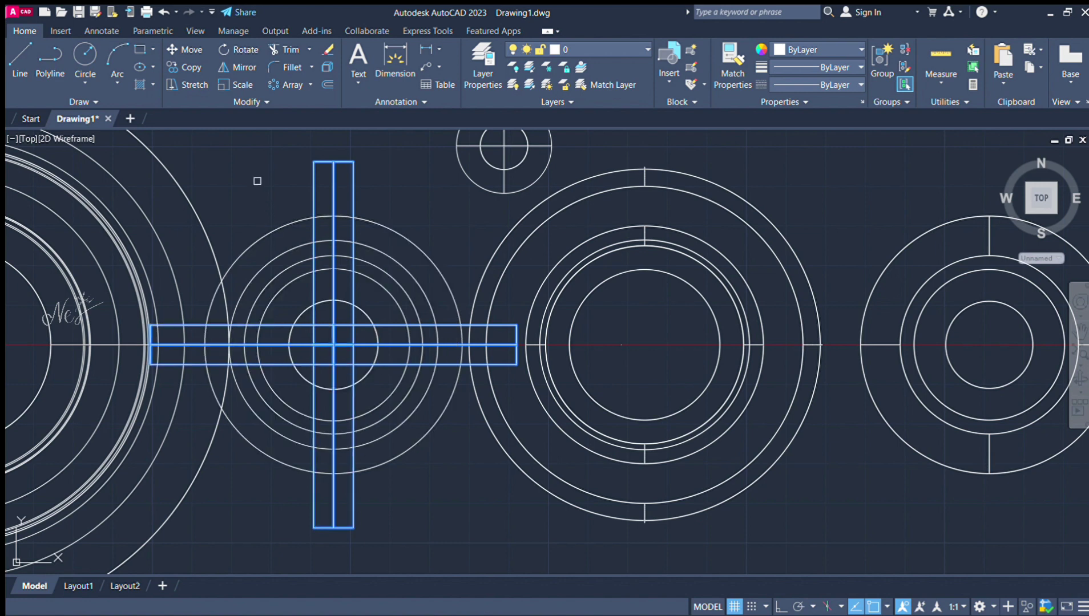
key("Return")
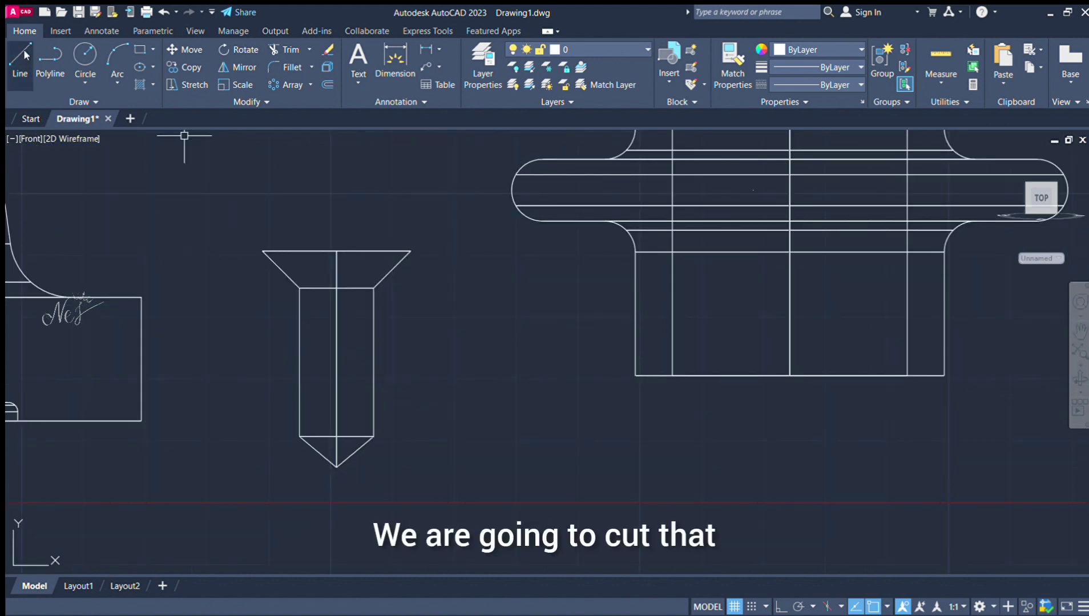
Step: In the Front view, draw a small upright rectangle above the countersunk screw's head as the slot profile
left_click(25, 55)
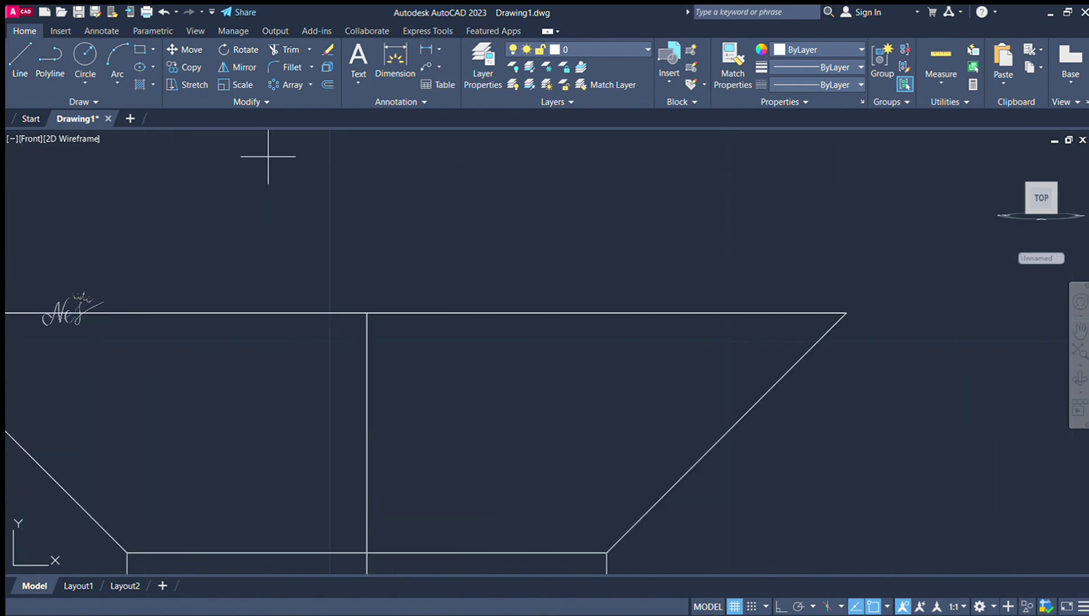
left_click(268, 156)
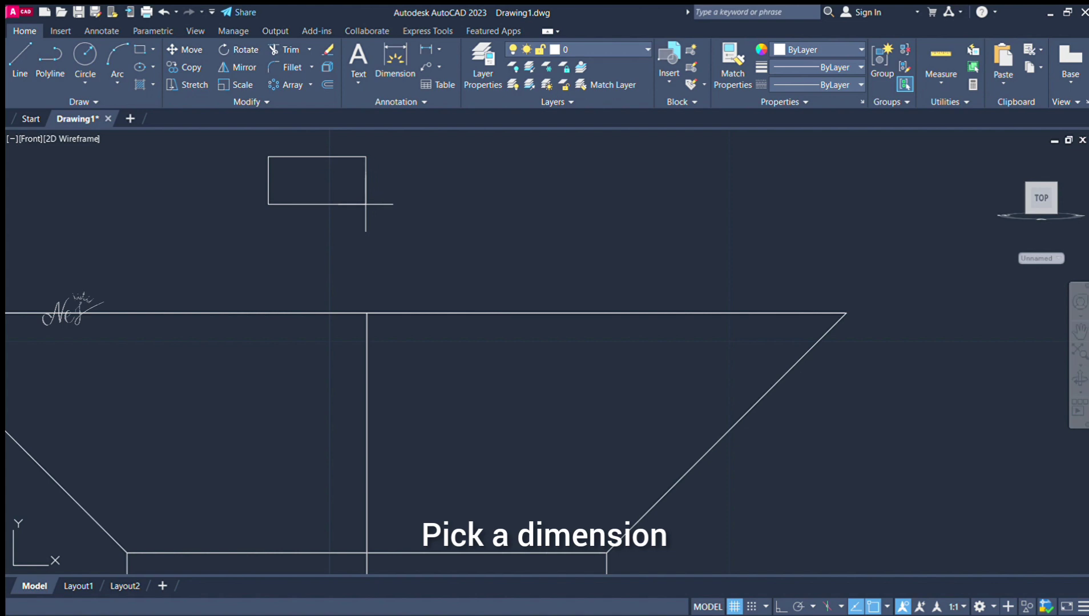
left_click(531, 570)
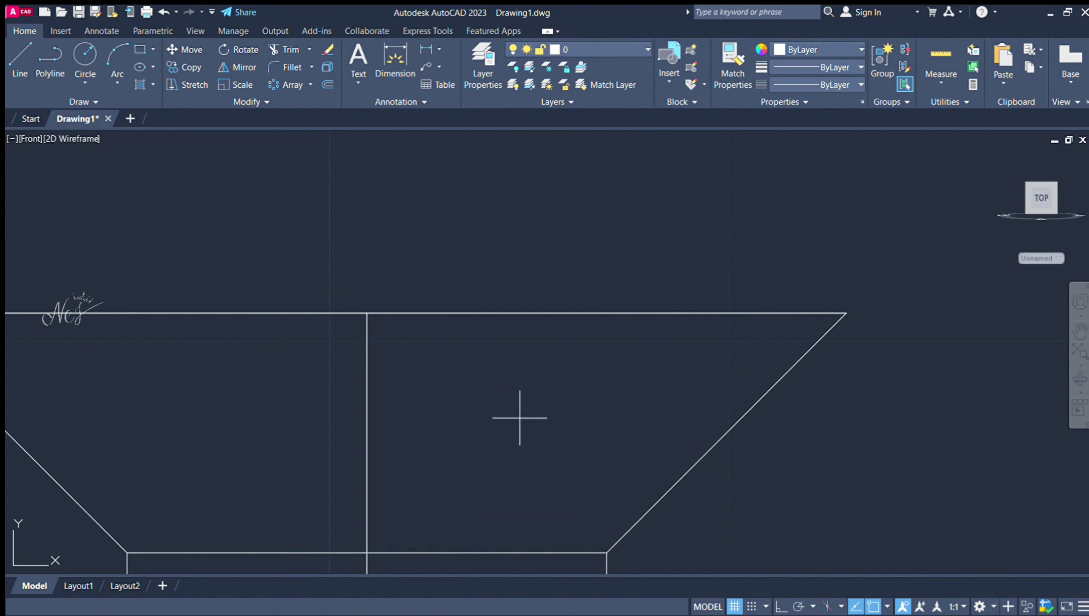
key("Return")
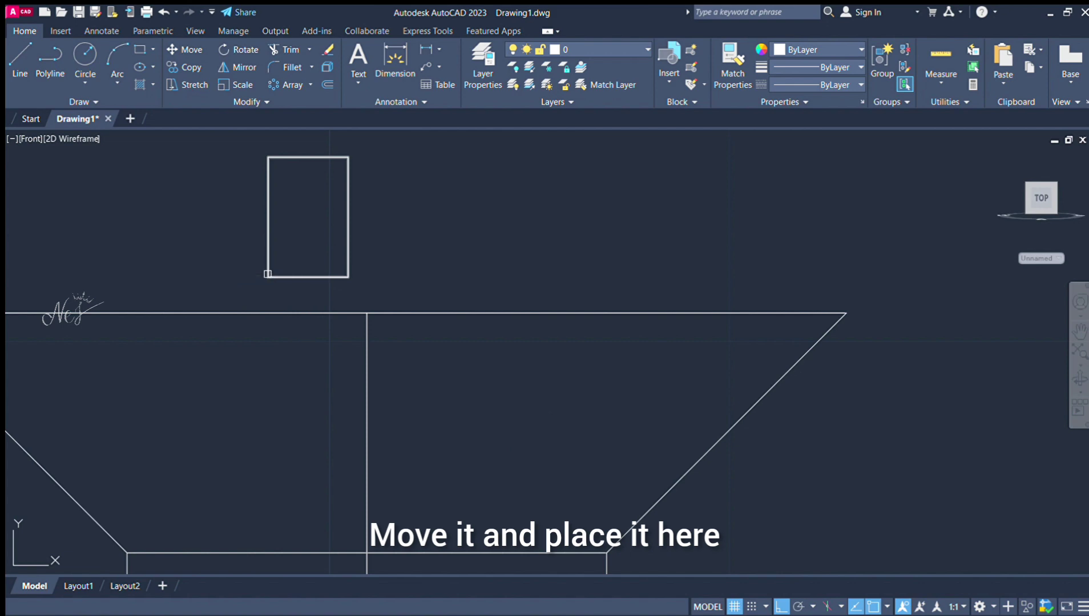
Step: Move the rectangle by its top-edge midpoint to the centre of the screw head's top edge
left_click(267, 275)
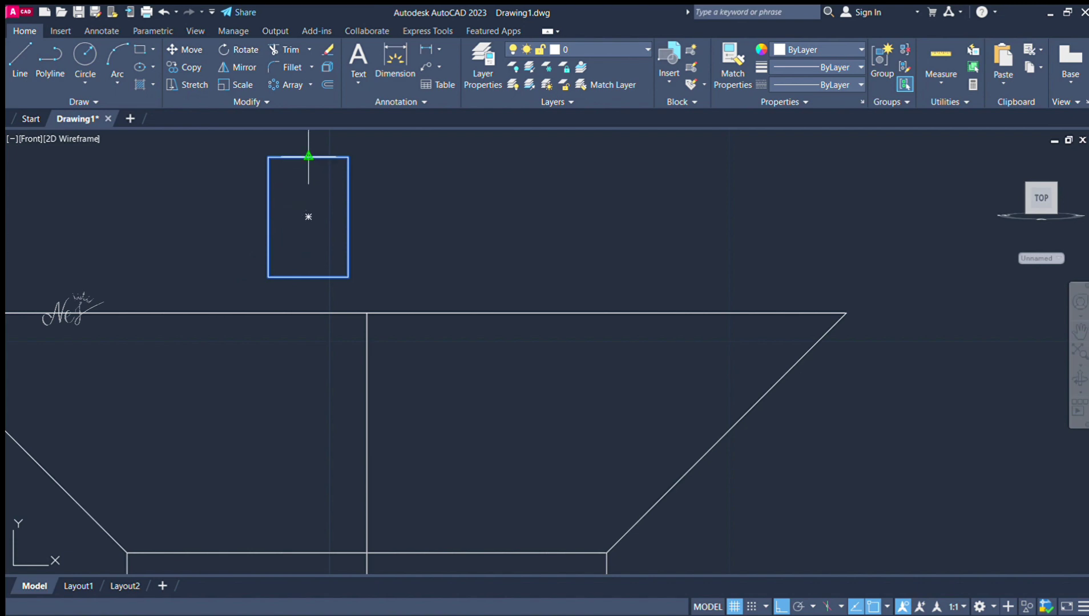
left_click_drag(308, 155, 379, 301)
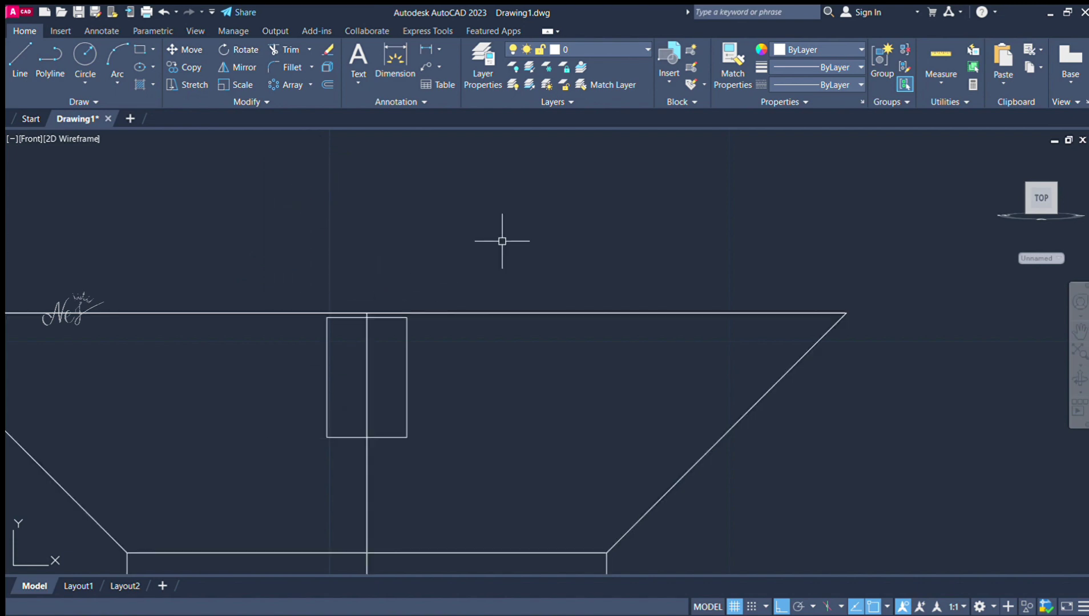
left_click(399, 317)
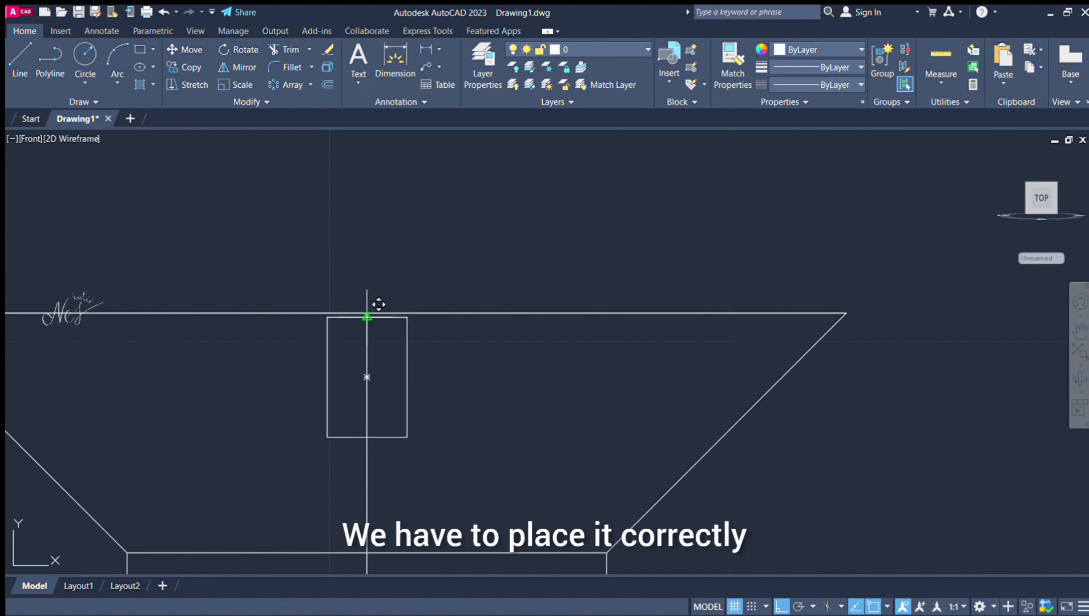
left_click(367, 313)
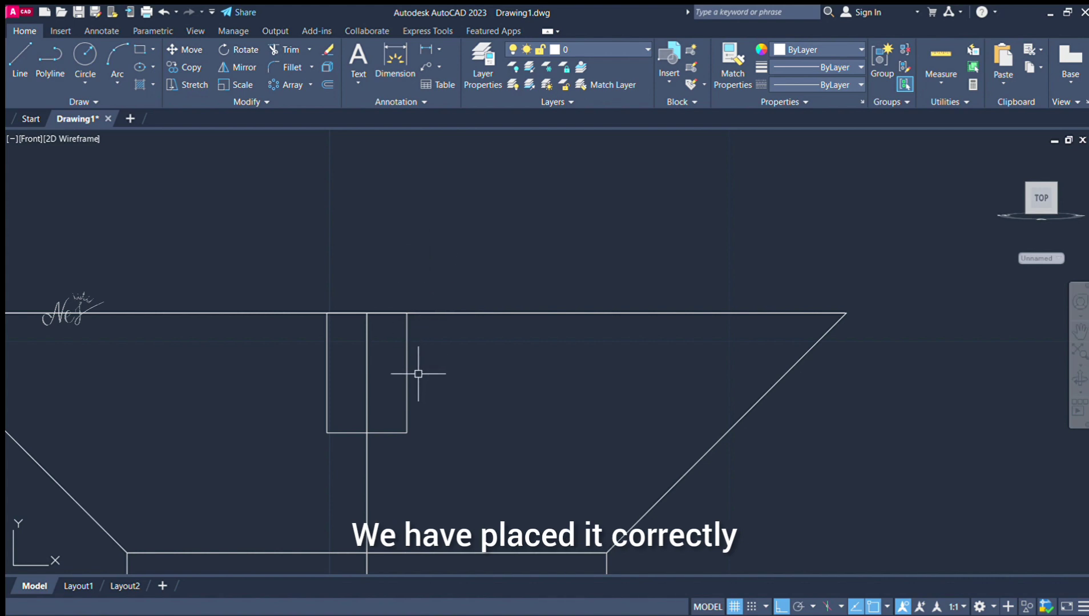
Step: Convert the slot rectangle on the screw head into a region
left_click(407, 388)
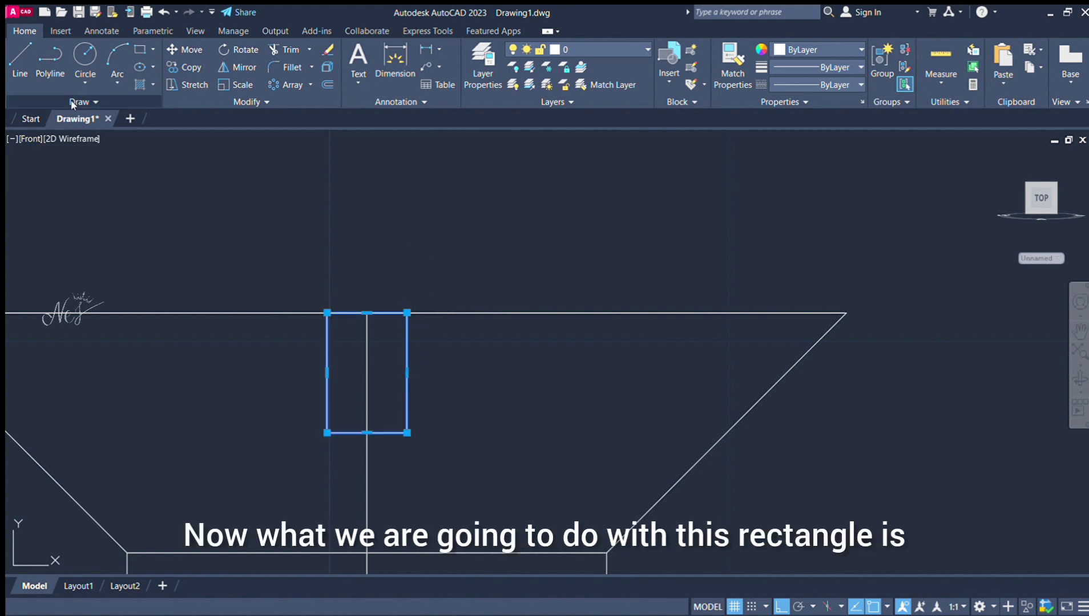
key("Escape")
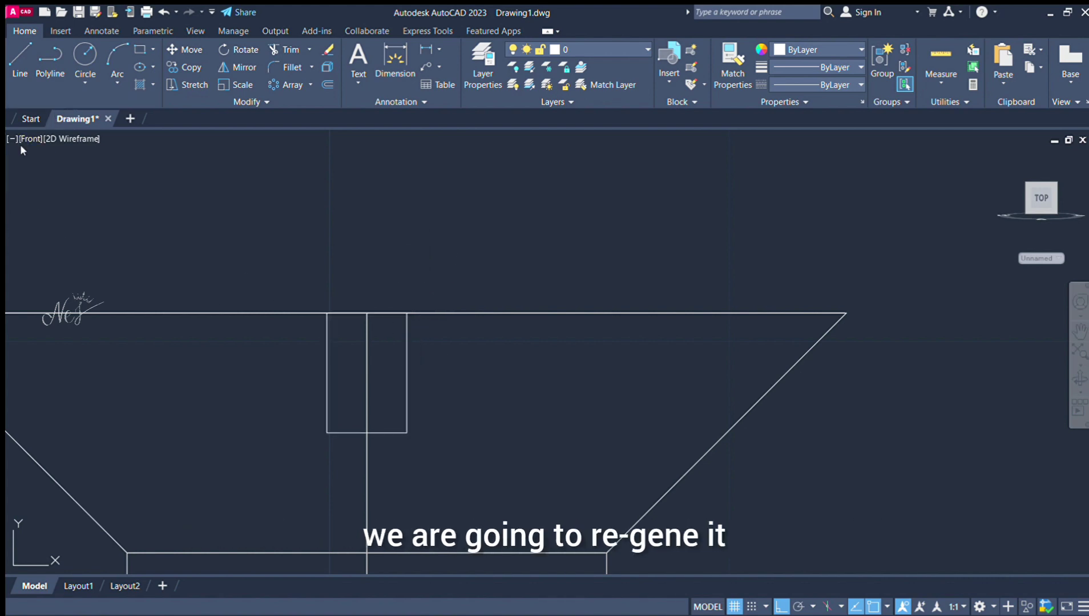
left_click(328, 344)
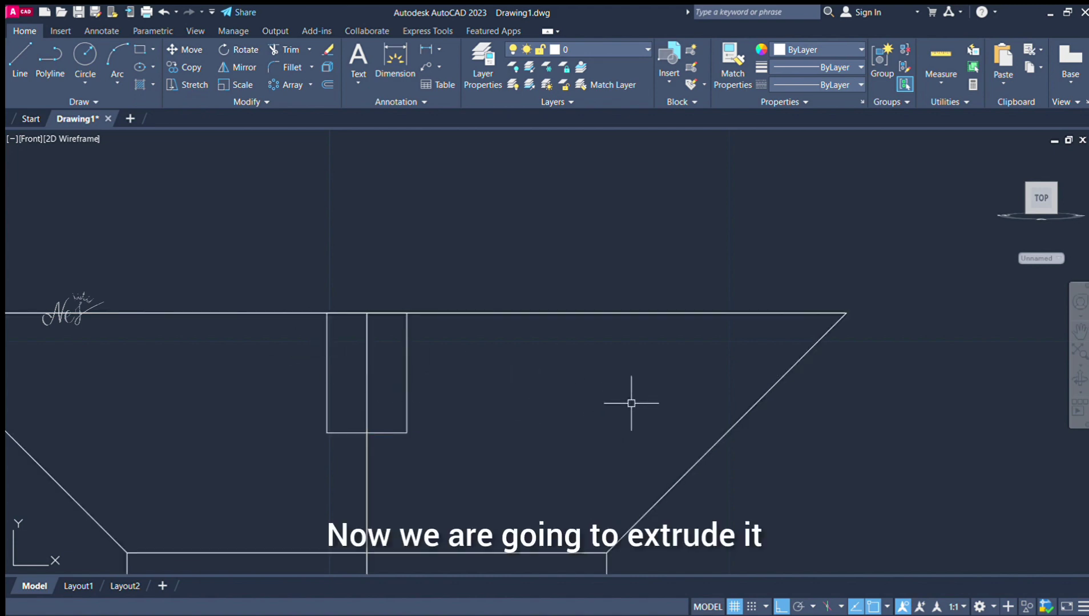
Step: In the SE Isometric view, extrude the slot rectangle across the full screw head and past its far edge
scroll(631, 401, "down", 2)
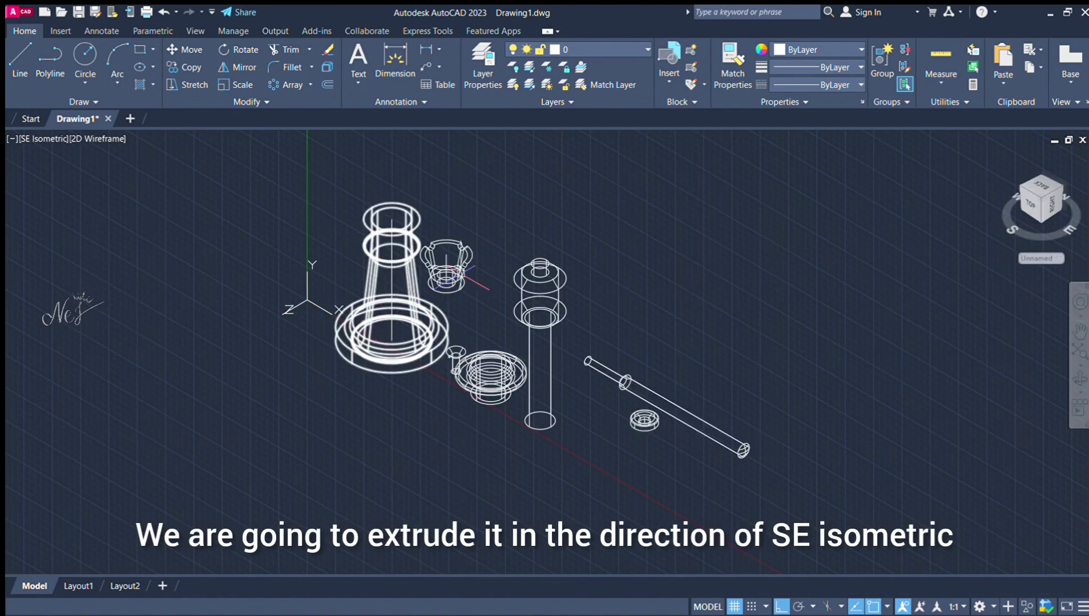
scroll(453, 341, "up", 15)
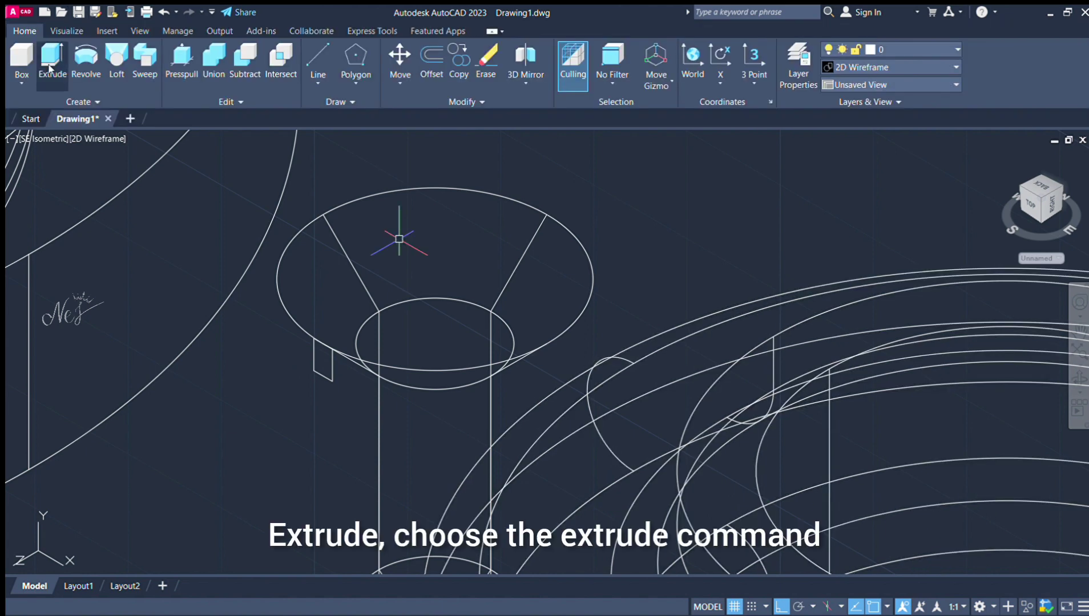
left_click(52, 62)
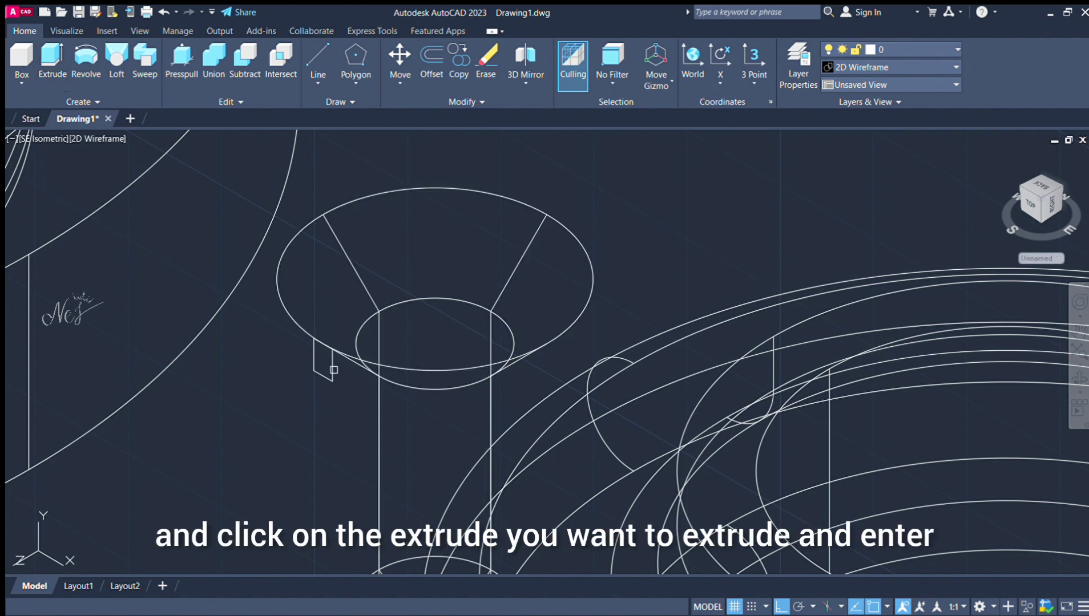
left_click(333, 370)
key("Return")
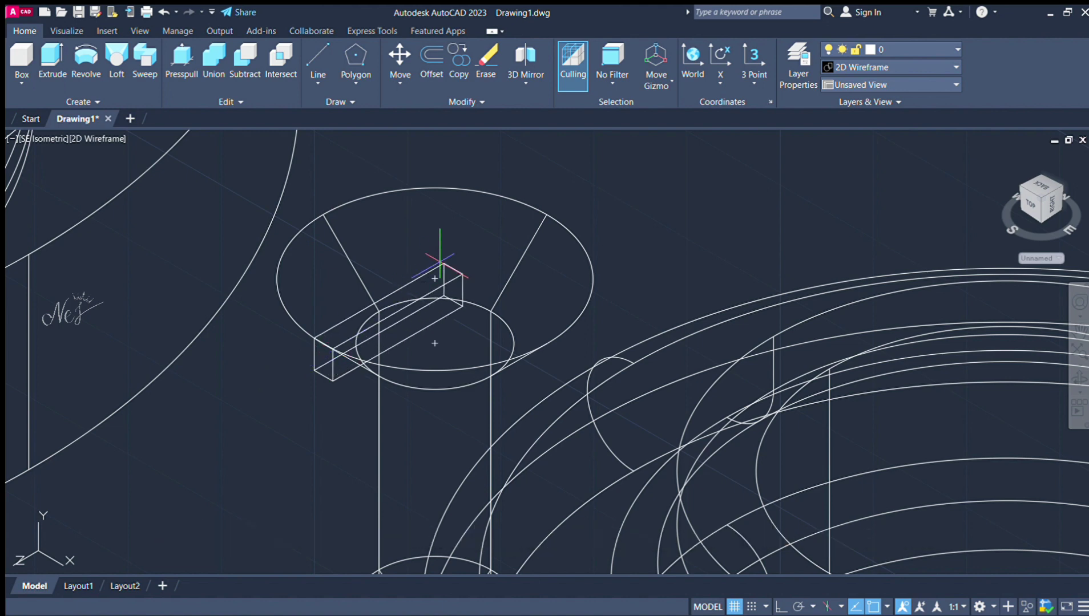
key("F8")
left_click(651, 222)
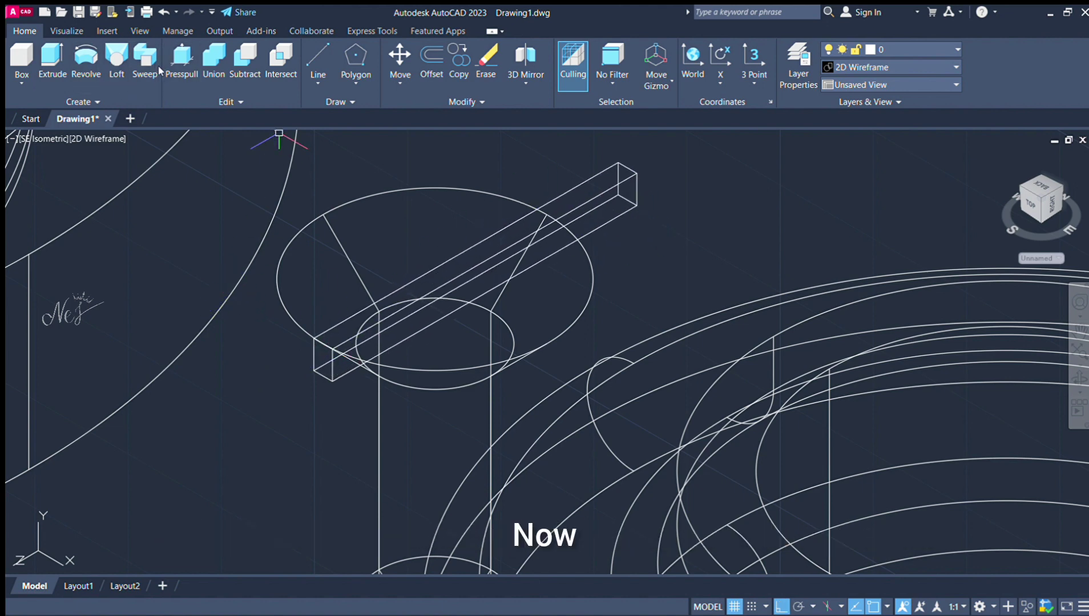
Step: Subtract the extruded bar from the screw to cut the driver slot in its head
left_click(245, 62)
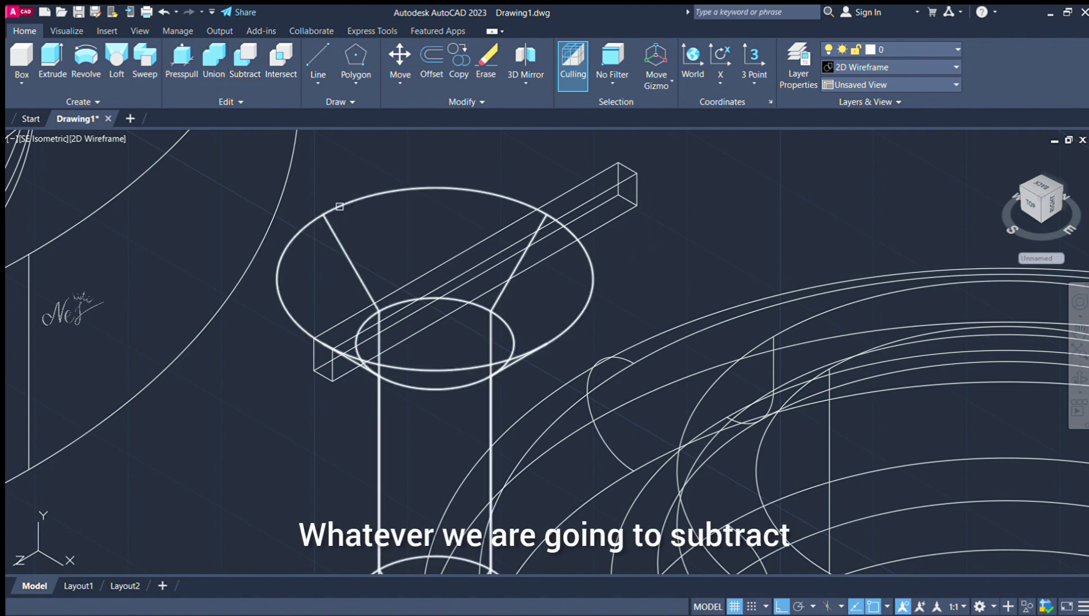
left_click(340, 206)
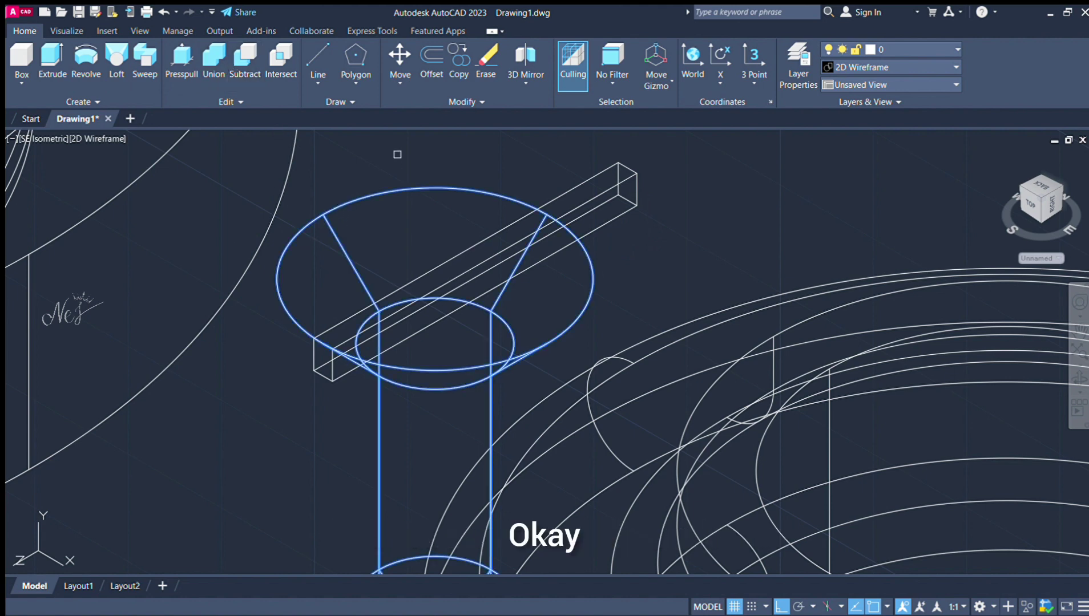
left_click(589, 183)
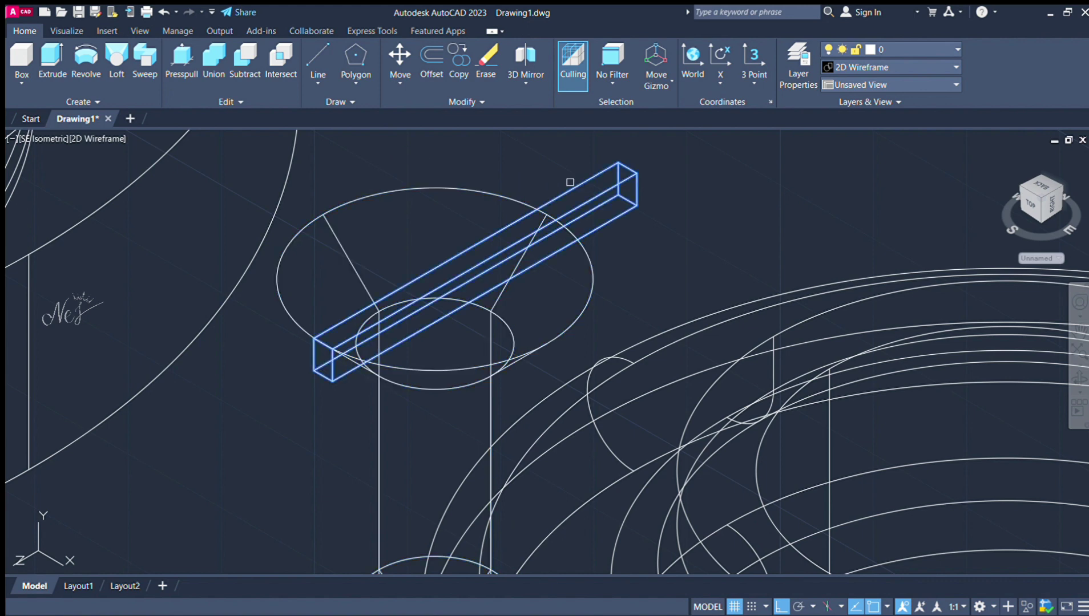
key("Return")
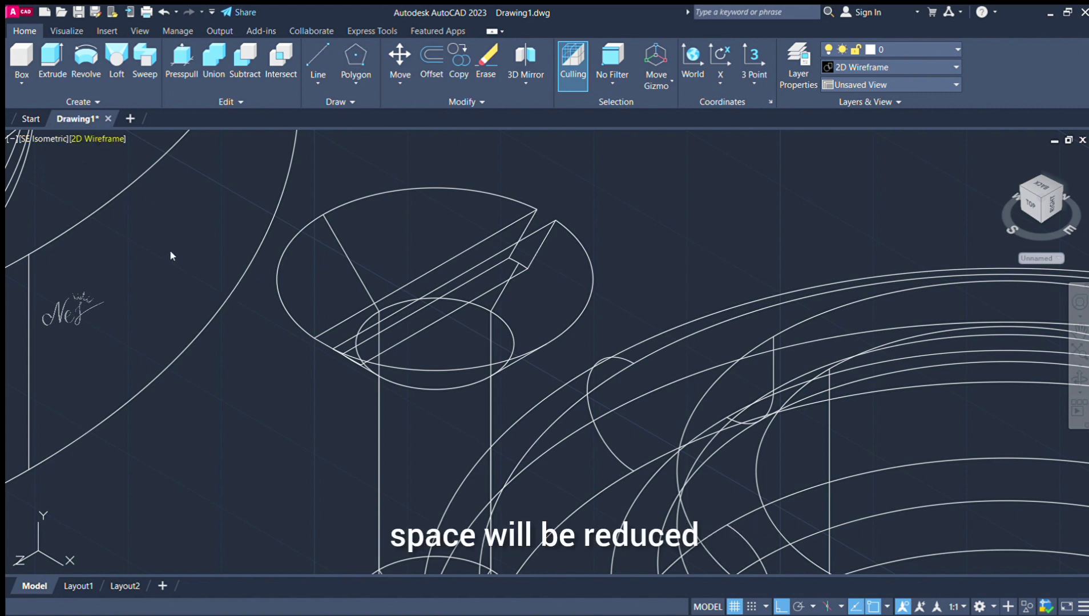
Step: Set the visual style to Realistic and look over the slotted screw, the cup and the other parts
left_click(154, 223)
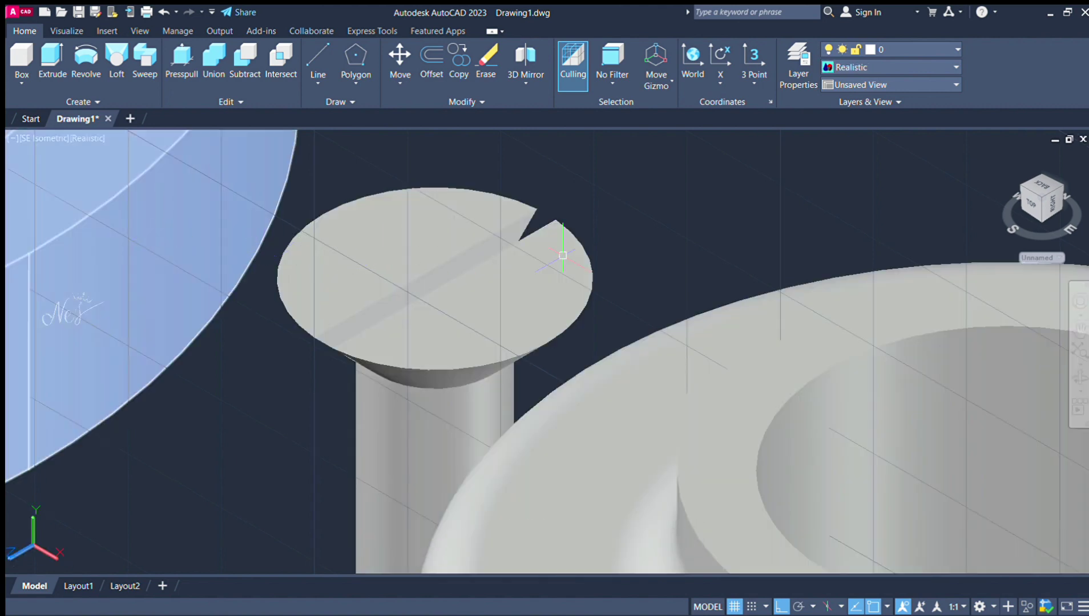
scroll(470, 228, "down", 10)
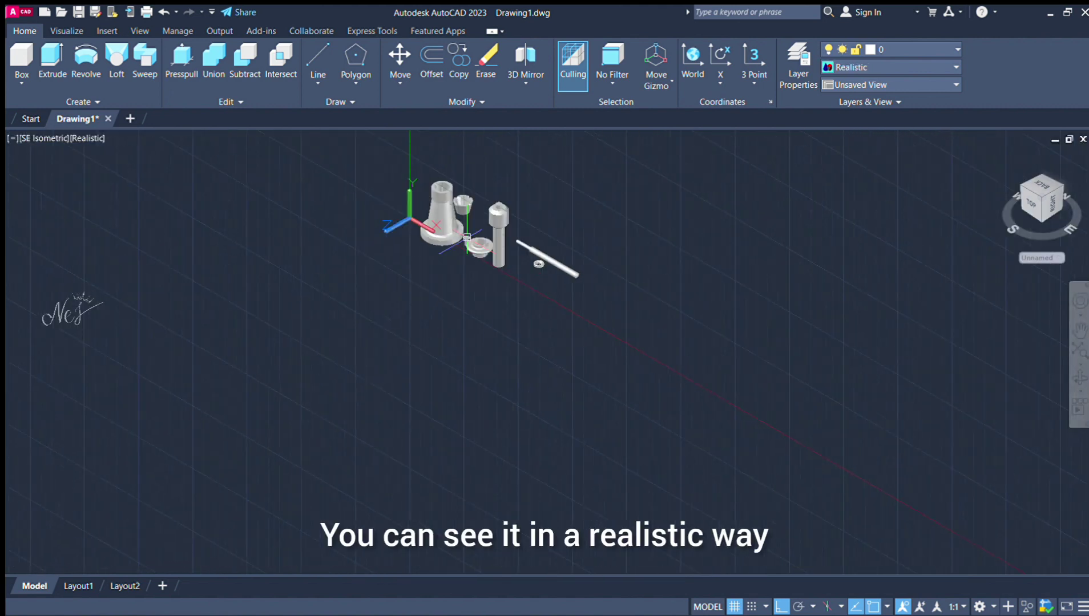
scroll(487, 154, "up", 7)
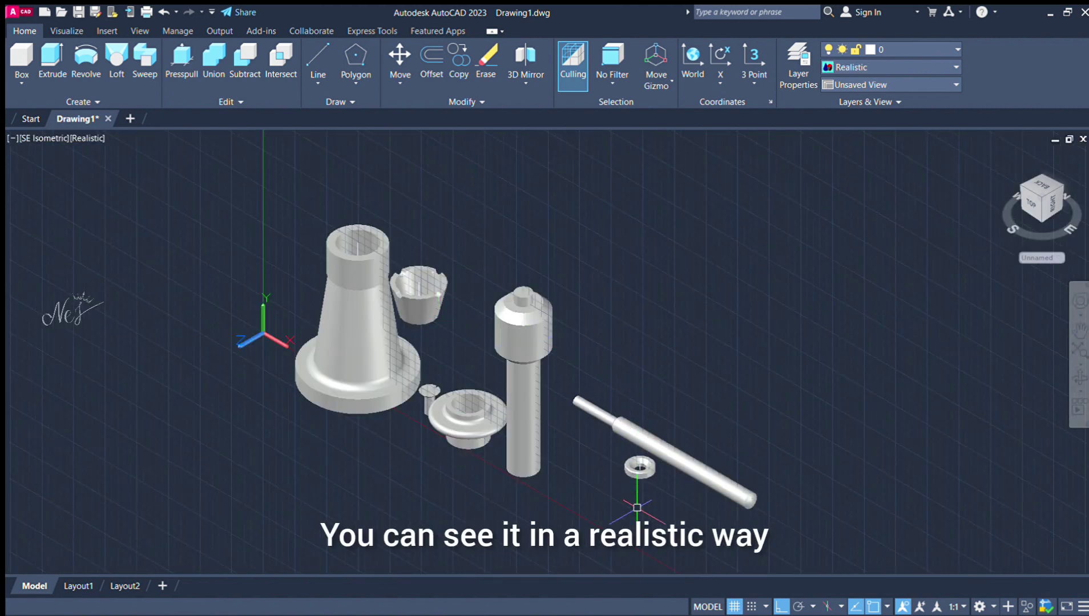
scroll(637, 506, "up", 2)
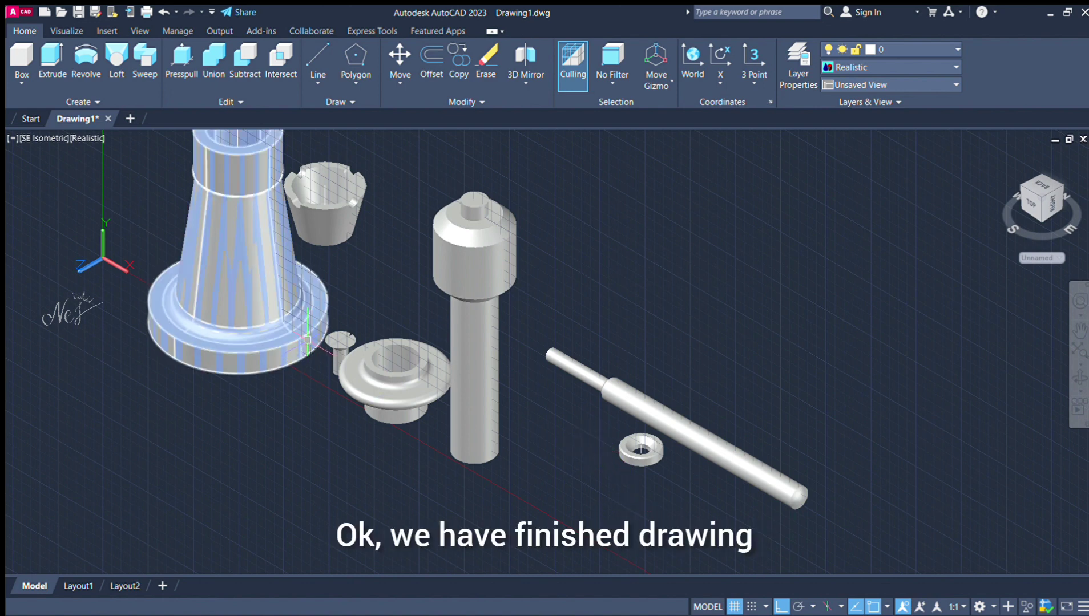
scroll(348, 251, "down", 8)
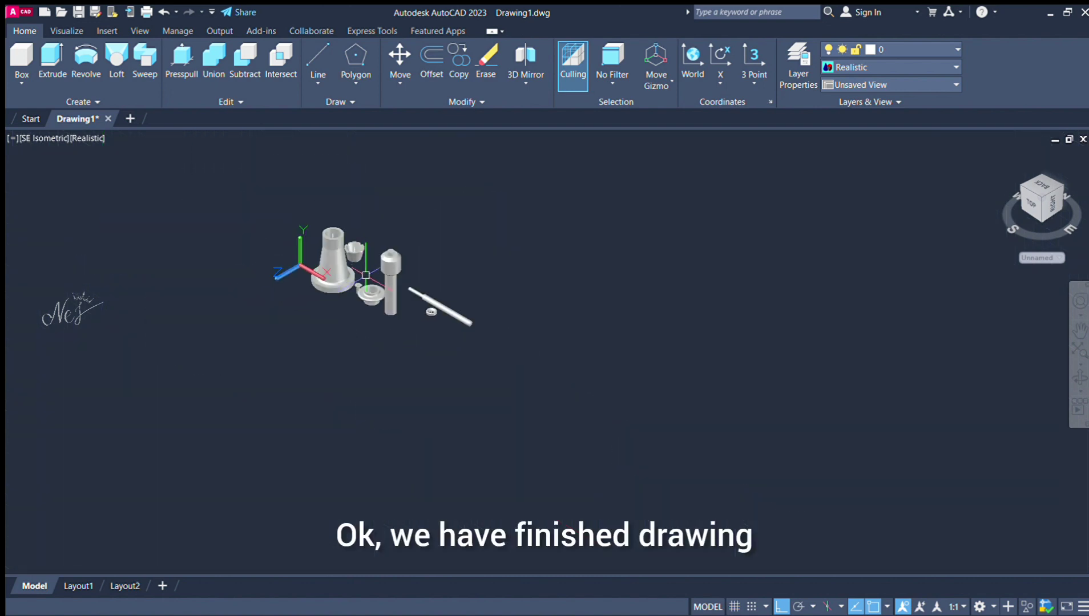
scroll(289, 234, "up", 7)
scroll(497, 229, "up", 2)
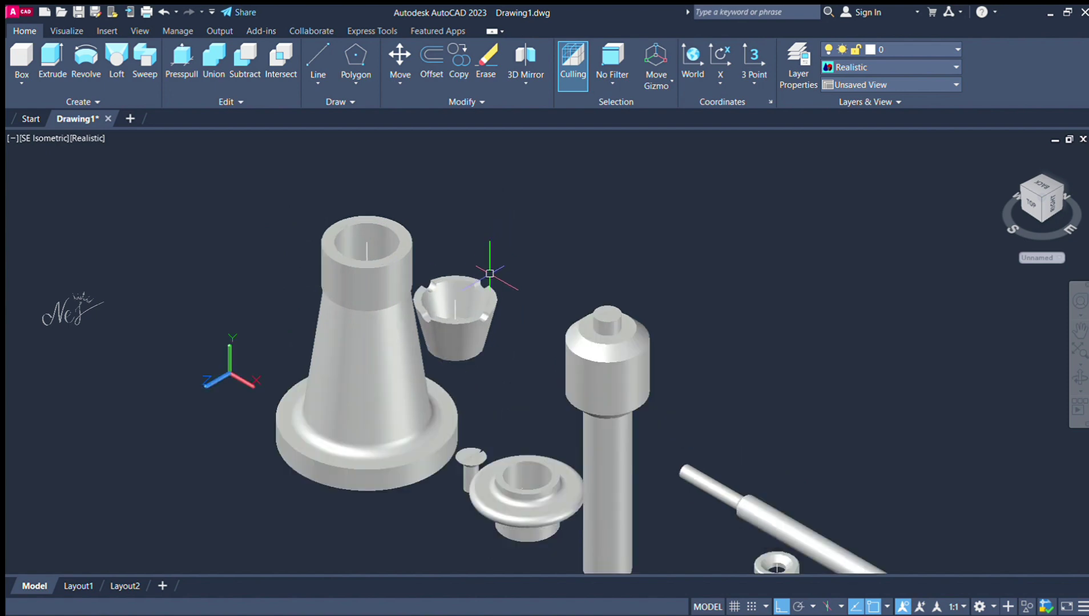
Step: Show the parts in the Front view, framing the cup beside the upper end of the tapered body
left_click(473, 328)
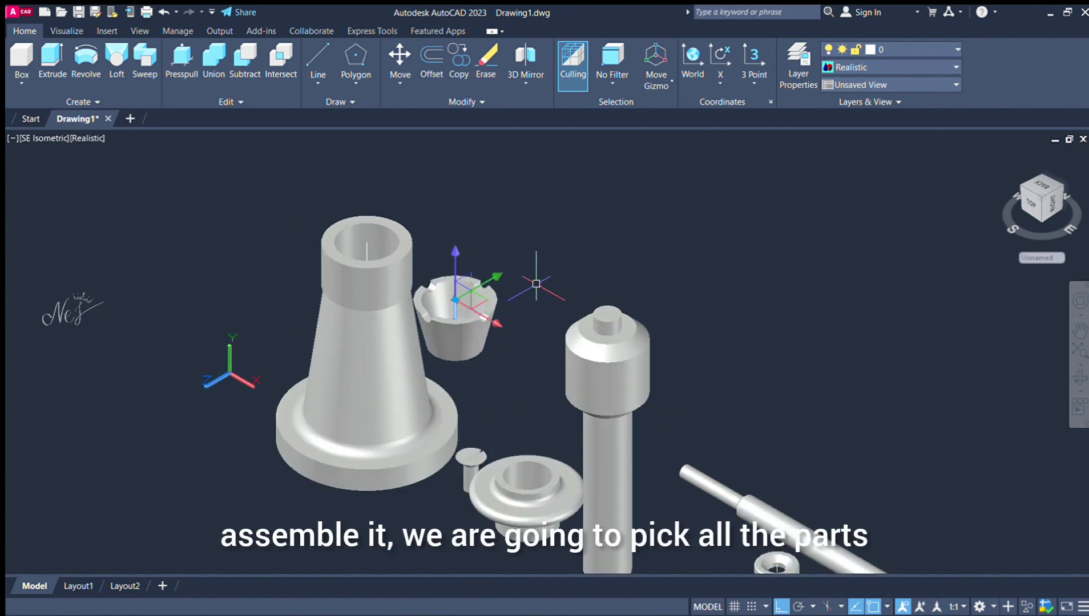
key("Escape")
key("Escape")
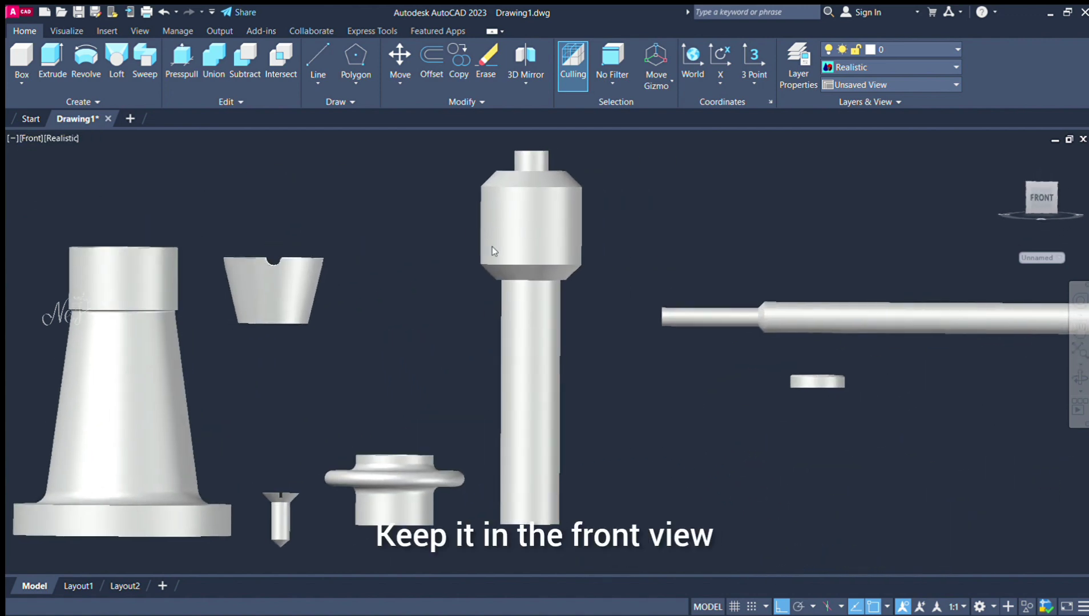
scroll(297, 248, "up", 5)
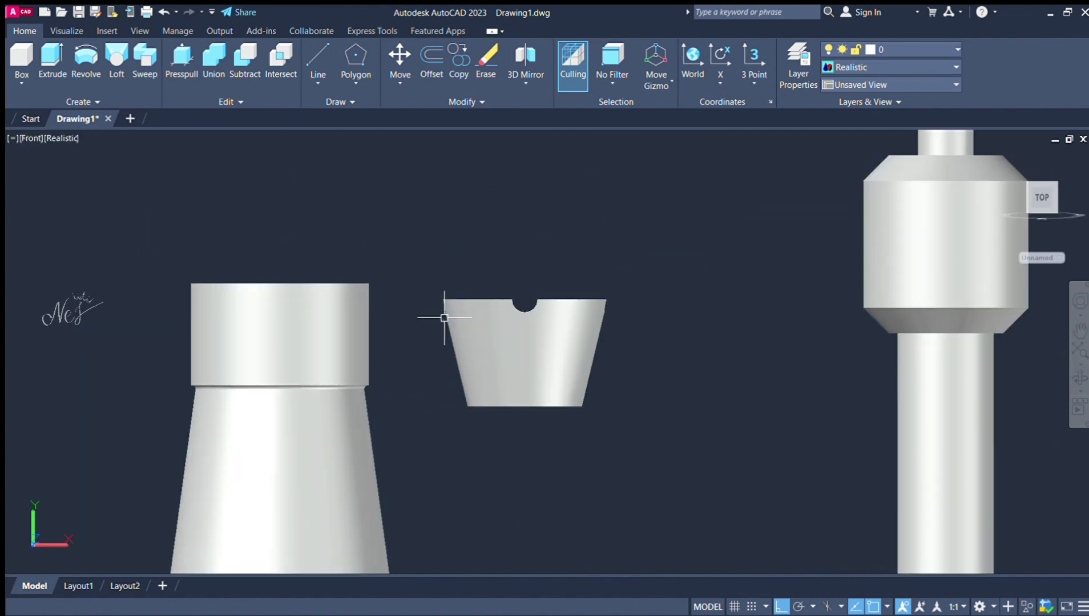
Step: Move the nut by its bottom centre onto the top centre of the tapered body
scroll(499, 340, "down", 2)
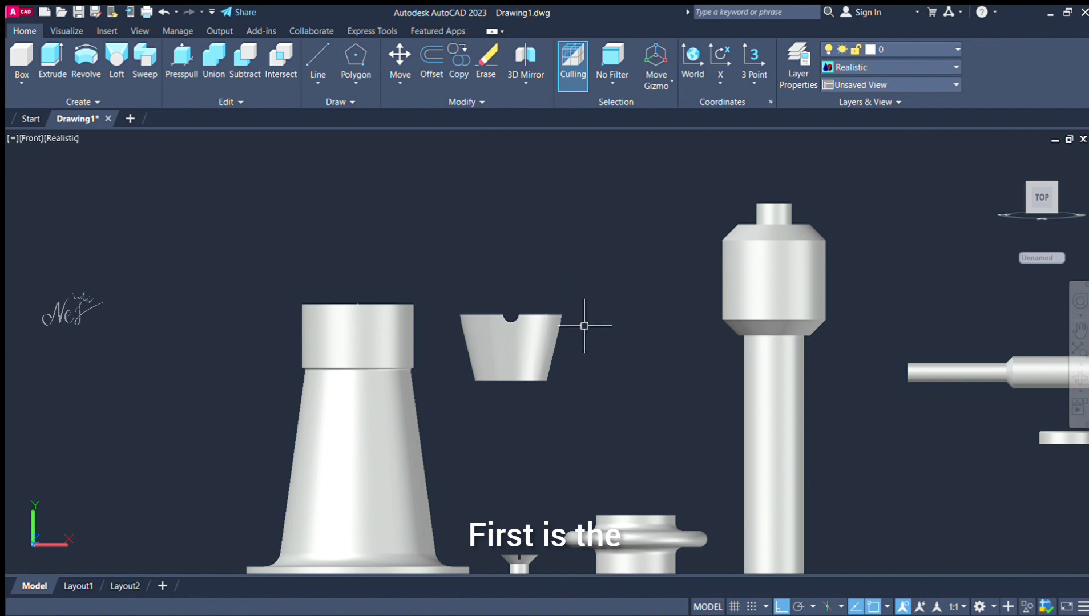
scroll(625, 317, "down", 4)
scroll(591, 406, "up", 3)
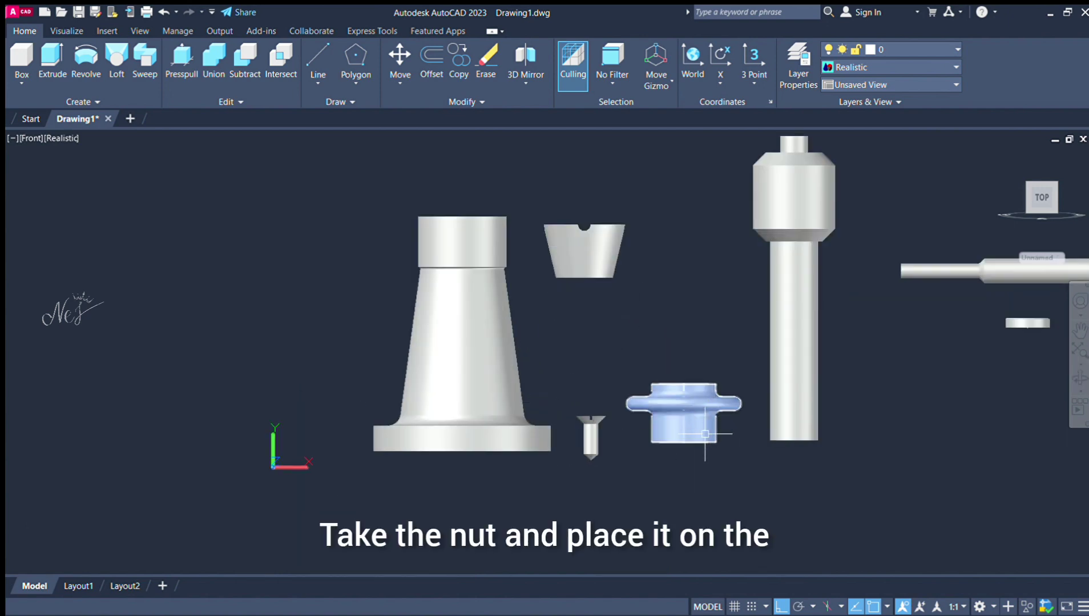
left_click(688, 437)
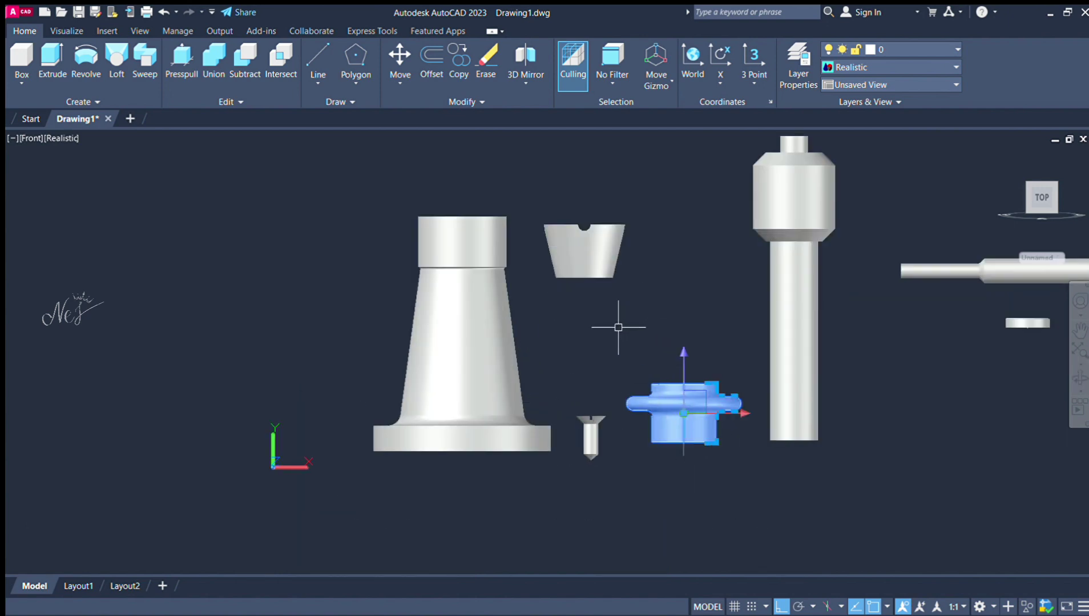
type("m")
key("Return")
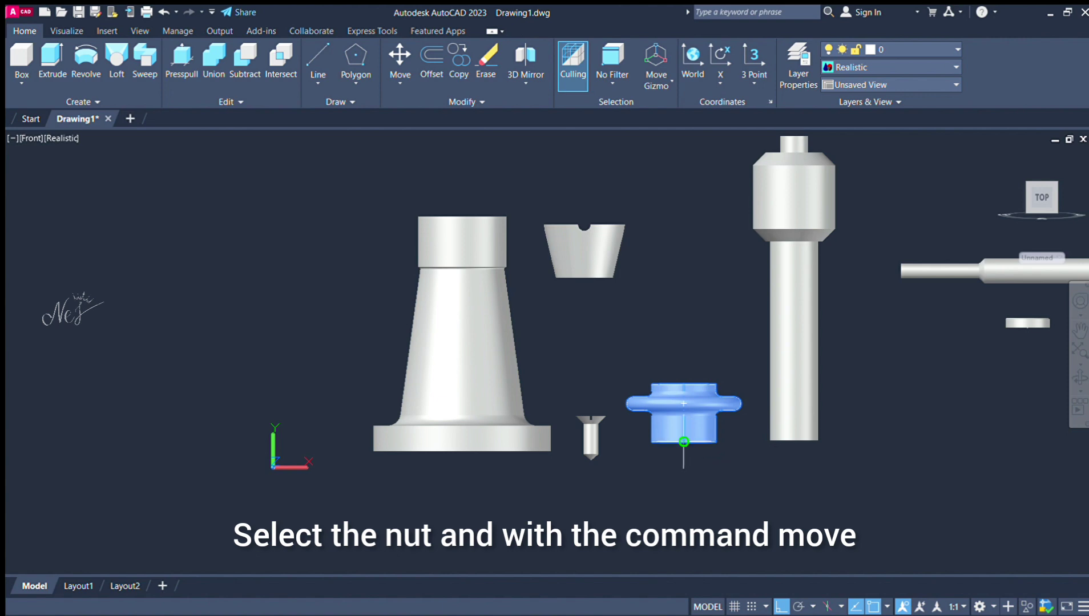
left_click(684, 442)
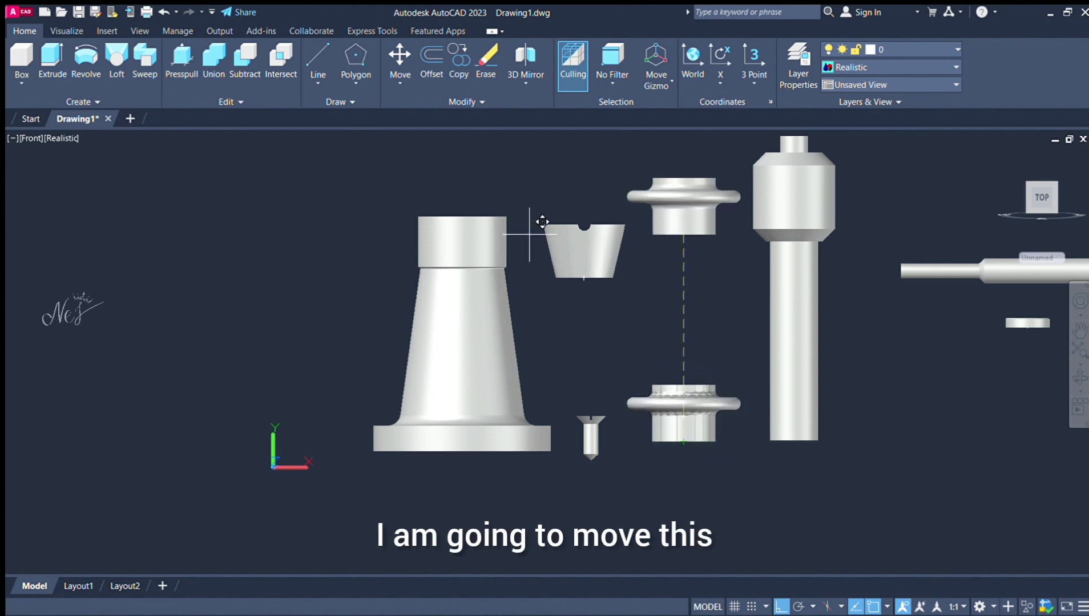
left_click(462, 218)
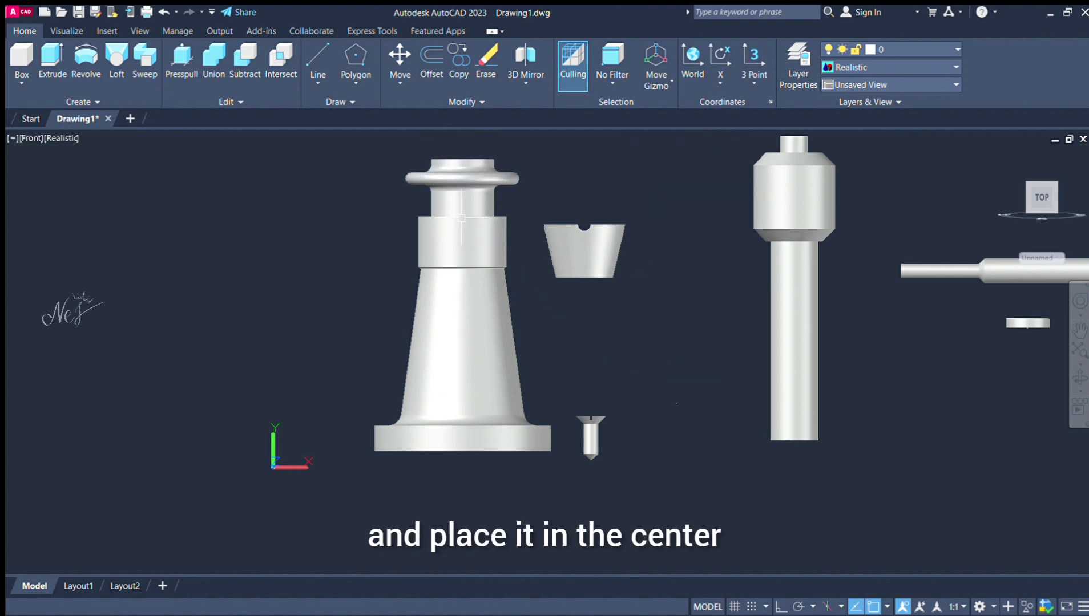
Step: Move the screw spindle by its bottom centre a short distance up and toward the body
scroll(420, 167, "down", 2)
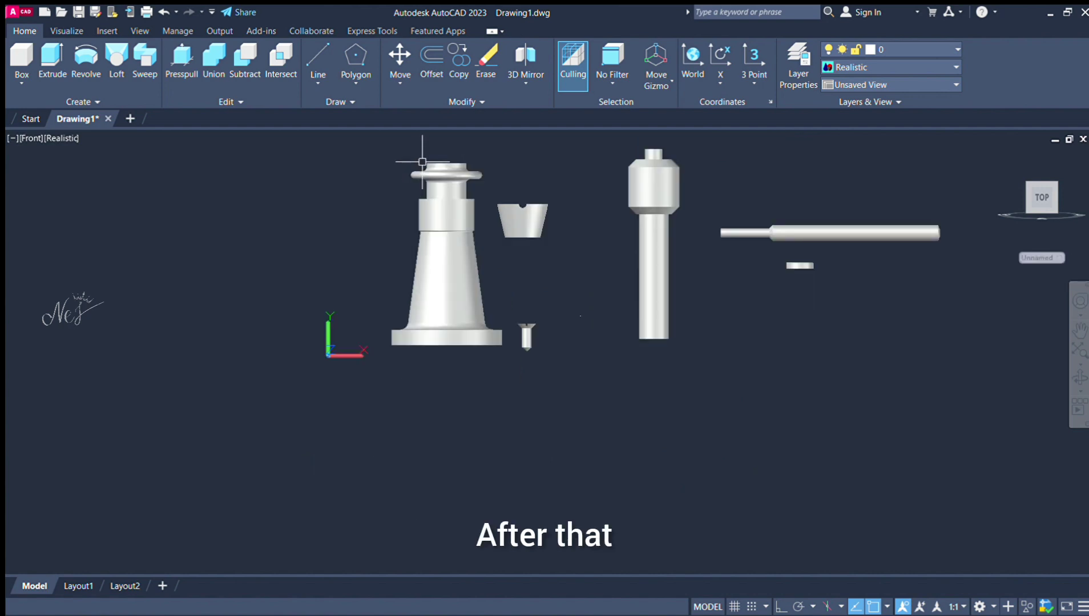
scroll(428, 161, "up", 5)
scroll(547, 217, "down", 4)
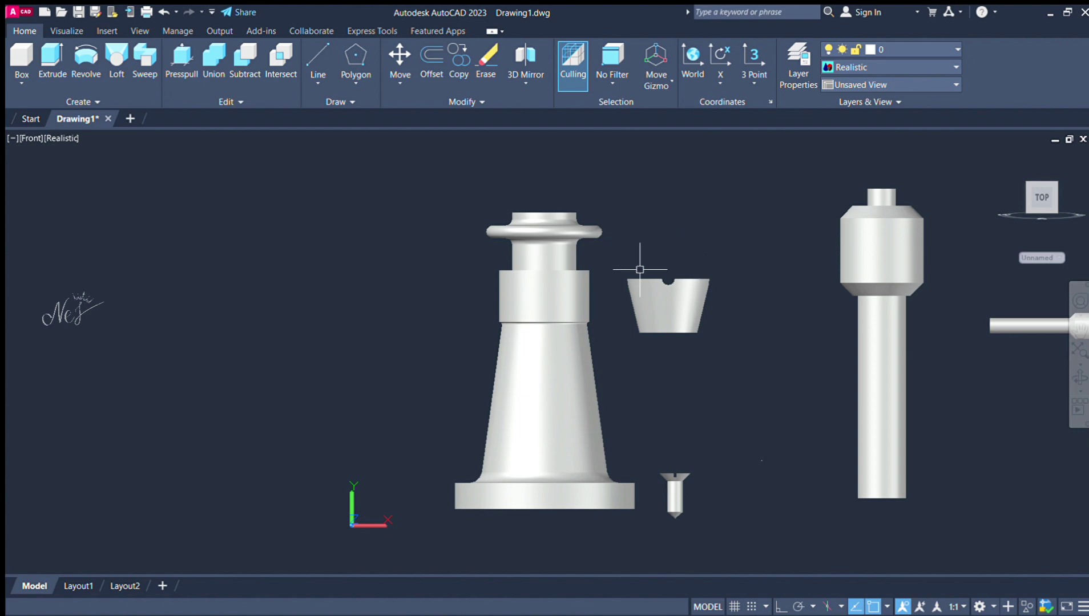
scroll(634, 269, "down", 2)
left_click(789, 247)
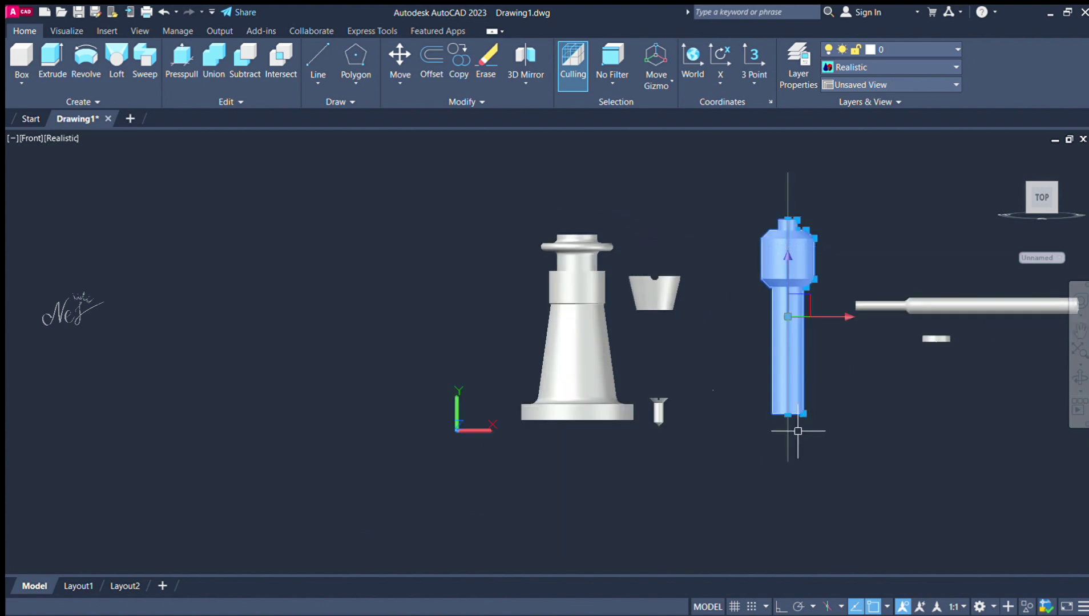
key("m")
key("Return")
left_click(789, 414)
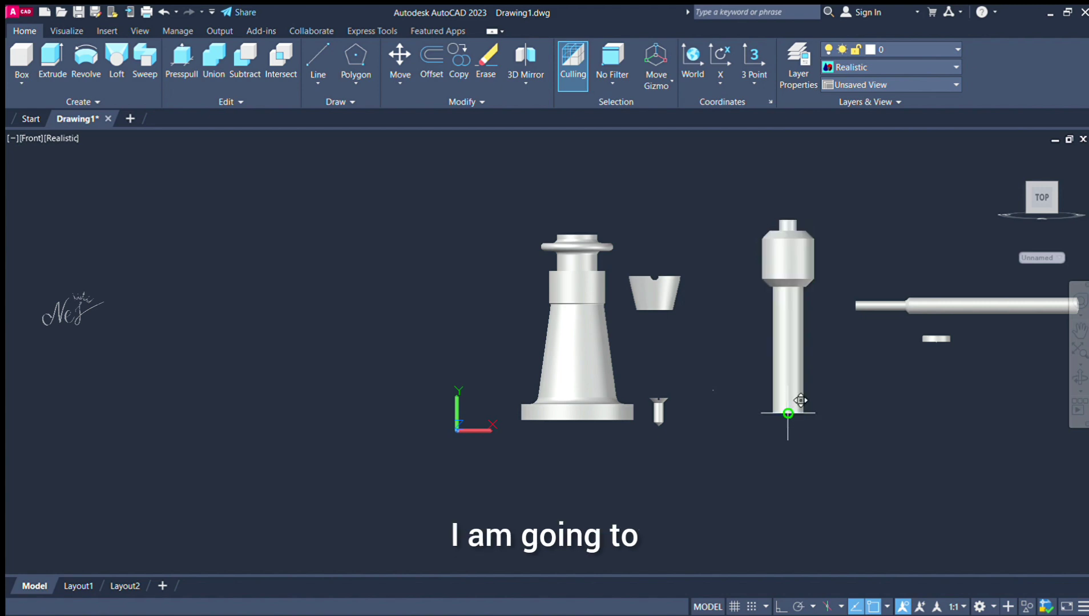
left_click(744, 391)
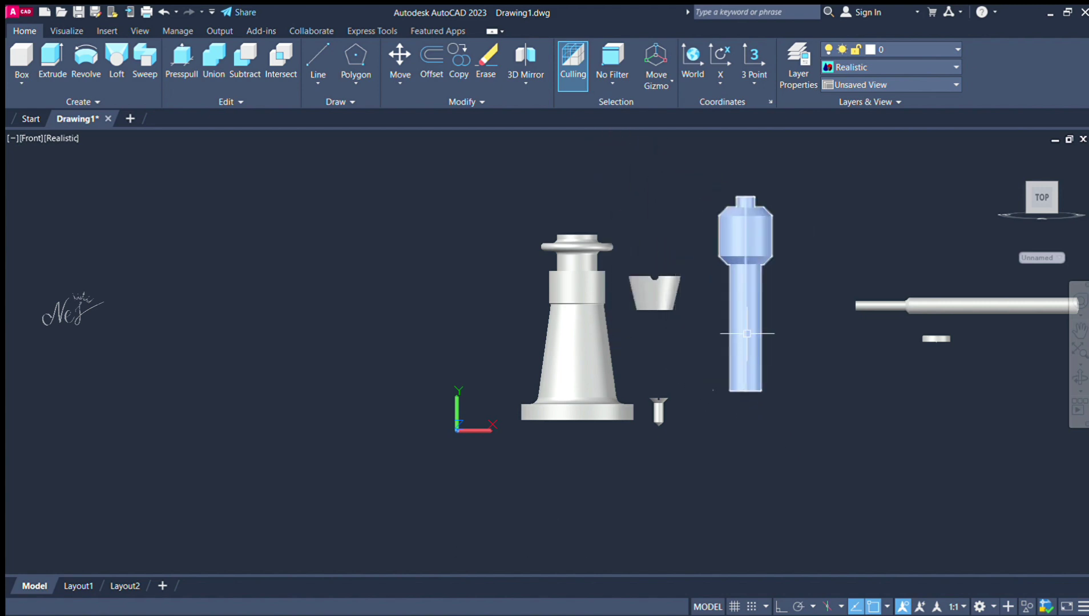
Step: Move the screw spindle by the centre under its head onto the nut's top centre, so its shank runs down through the body
left_click(746, 262)
key("Return")
left_click(745, 264)
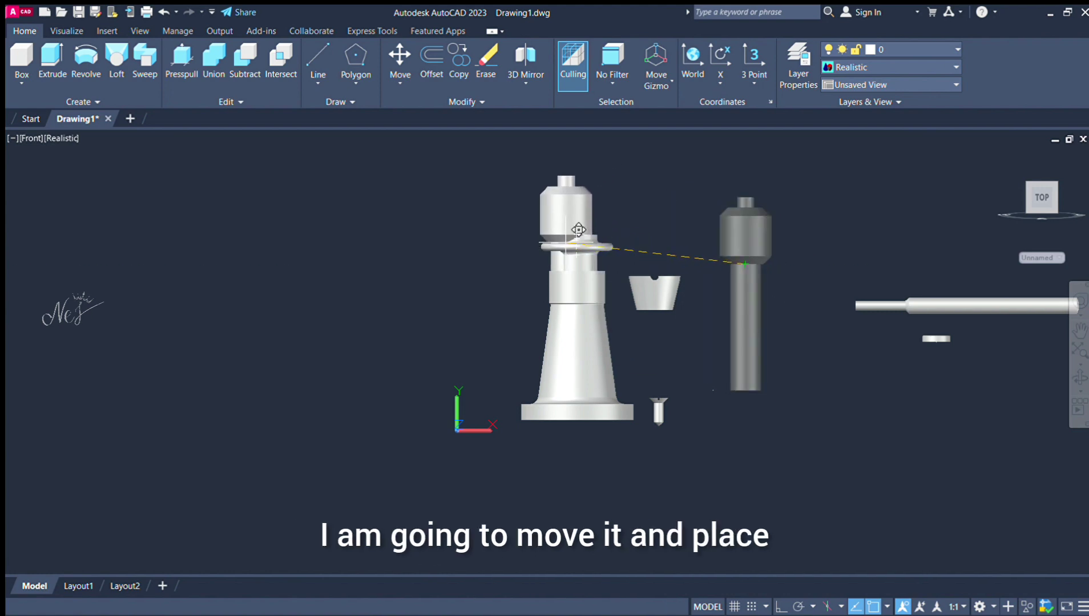
scroll(580, 236, "up", 8)
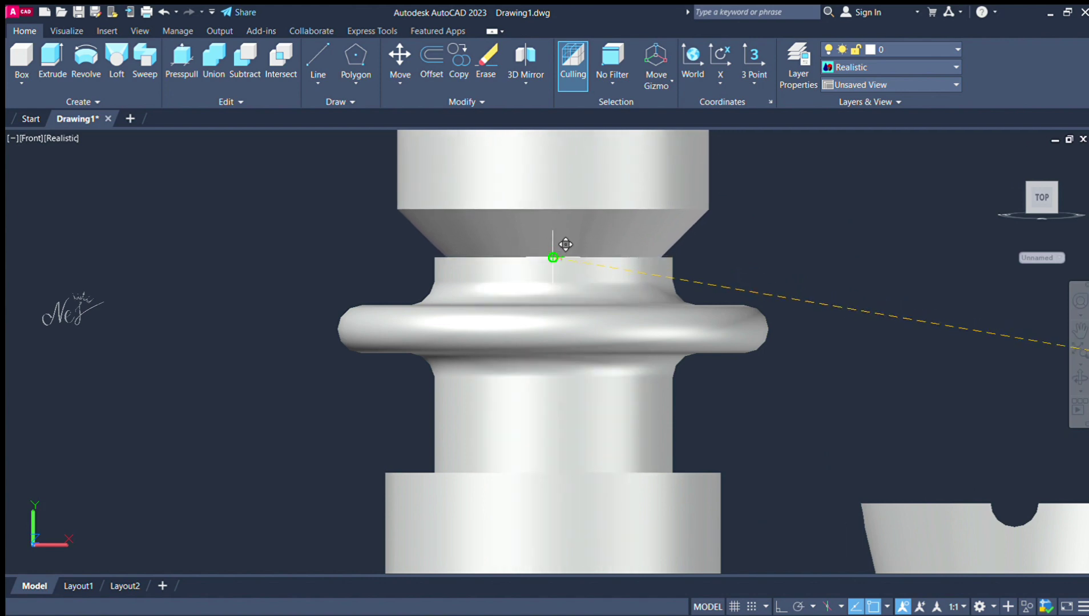
left_click(553, 257)
scroll(607, 256, "down", 10)
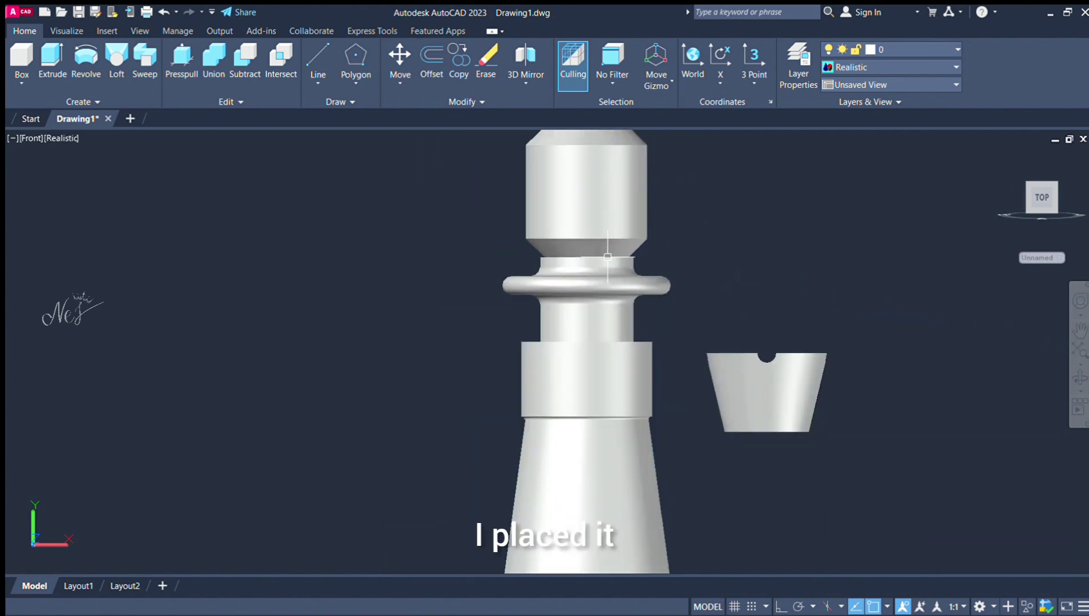
Step: Move the cup by its bottom centre onto the upper shoulder of the spindle head, around the spindle's end pin
scroll(628, 171, "up", 4)
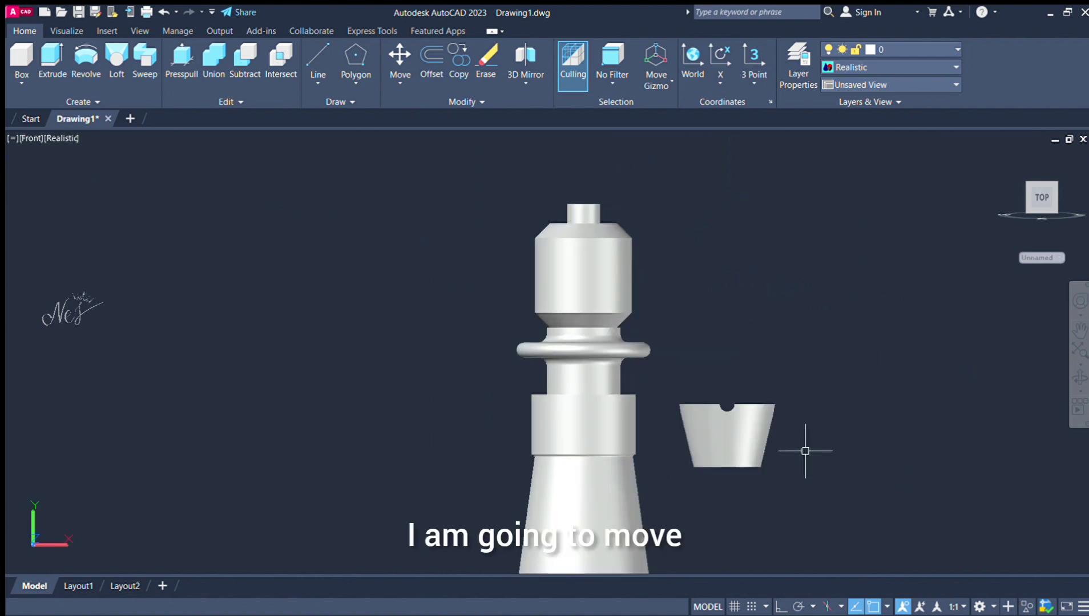
left_click(742, 440)
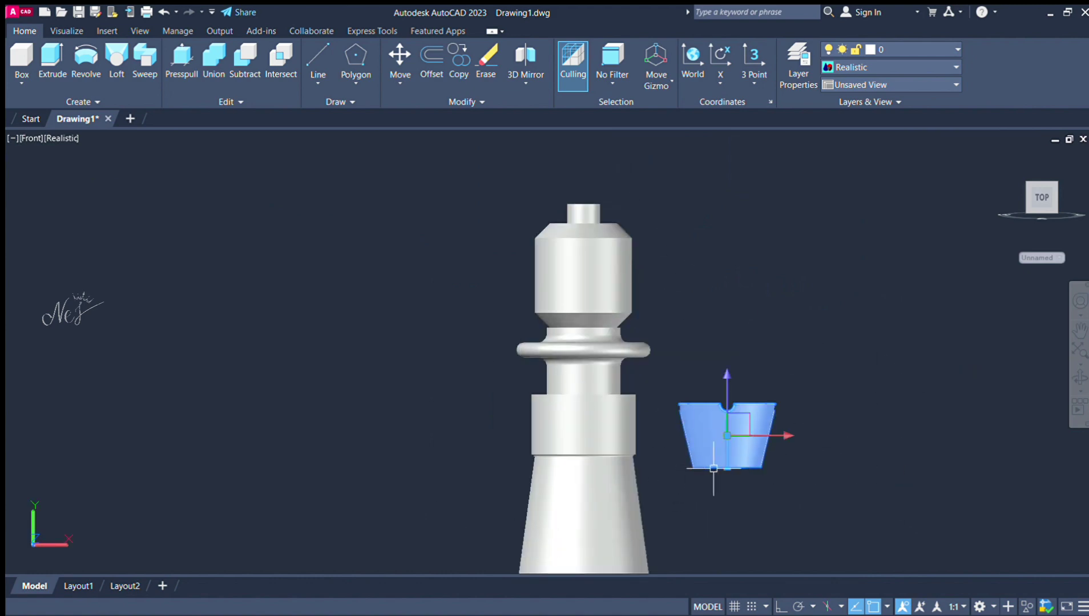
type("m")
key("Return")
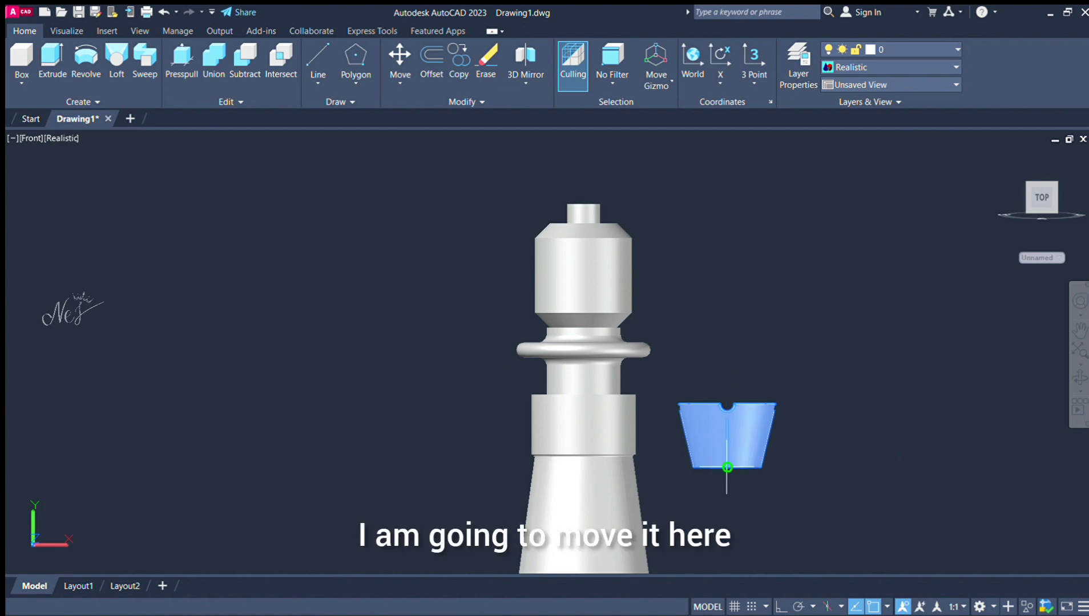
left_click(727, 467)
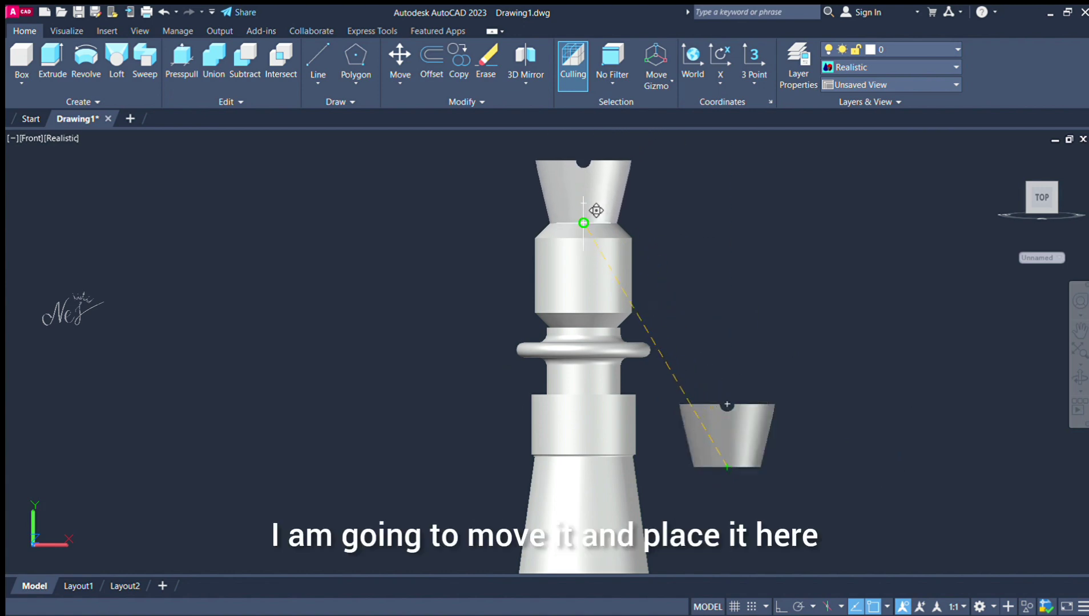
left_click(583, 222)
scroll(588, 169, "down", 3)
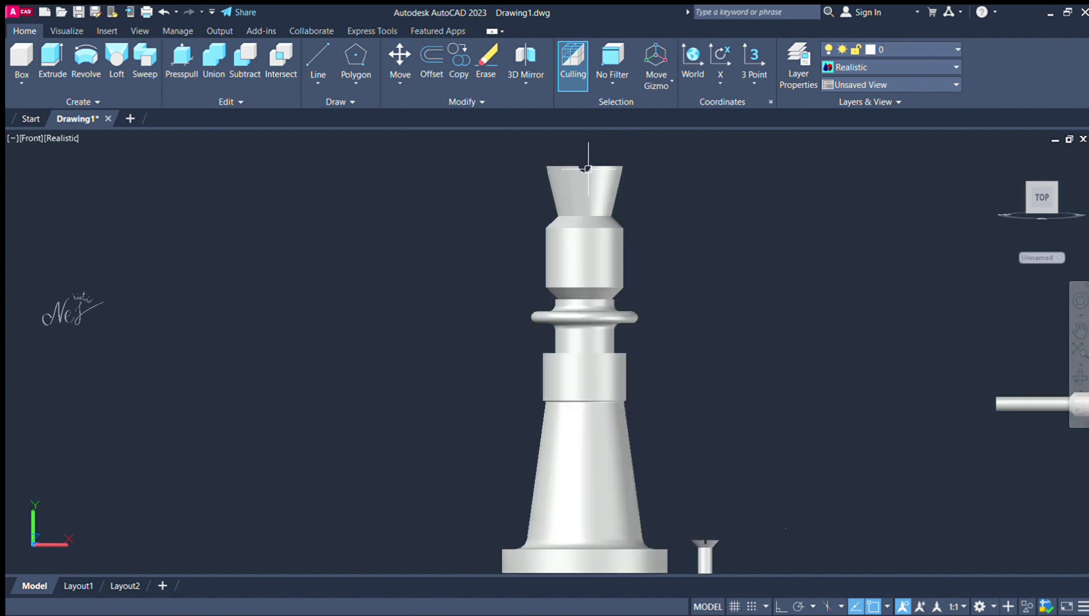
Step: Set the visual style to 2D Wireframe so the parts' inner edges show
scroll(588, 169, "up", 3)
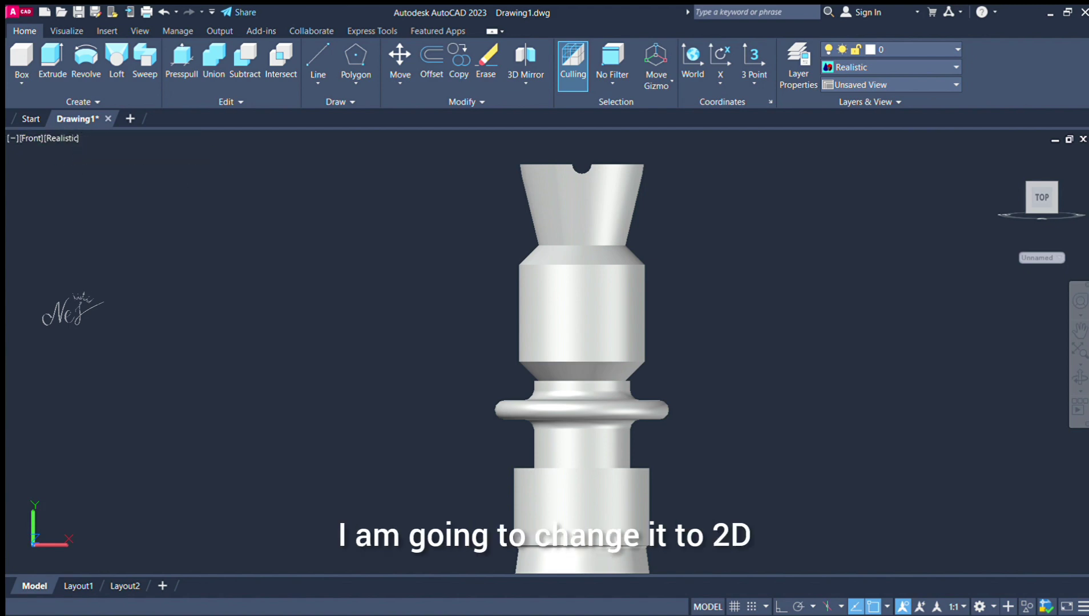
left_click(108, 178)
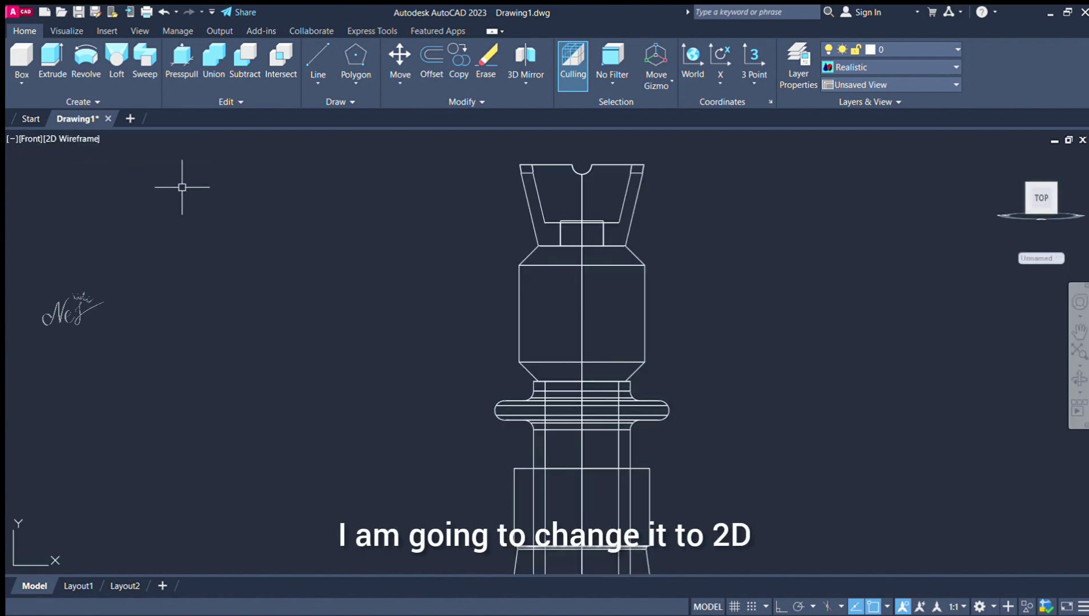
scroll(604, 186, "down", 4)
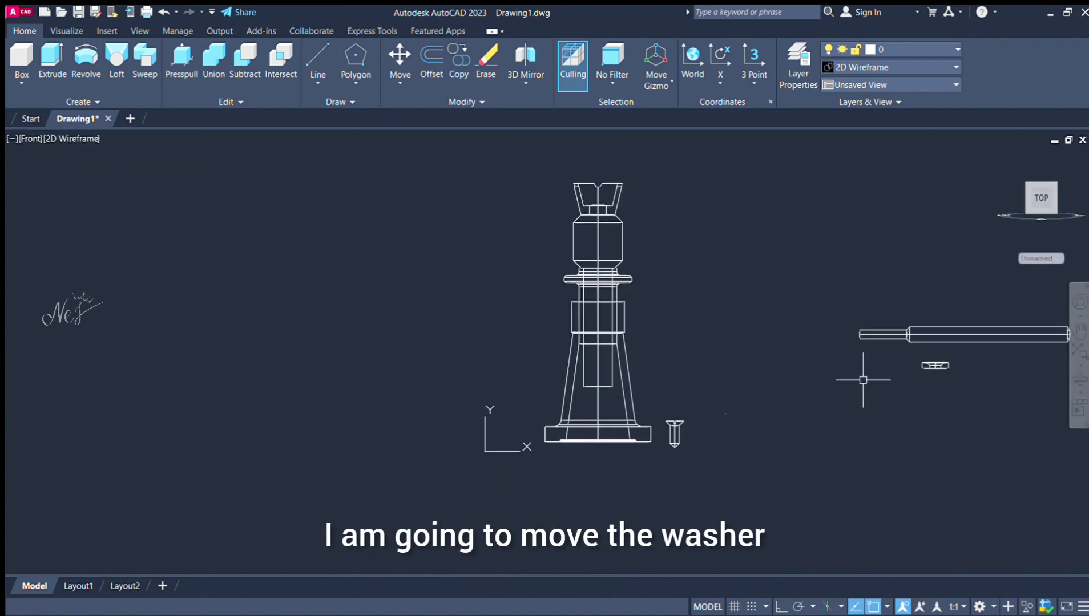
Step: Move the washer by its bottom centre onto the top centre of the spindle's end pin inside the cup
scroll(868, 374, "up", 2)
left_click(986, 351)
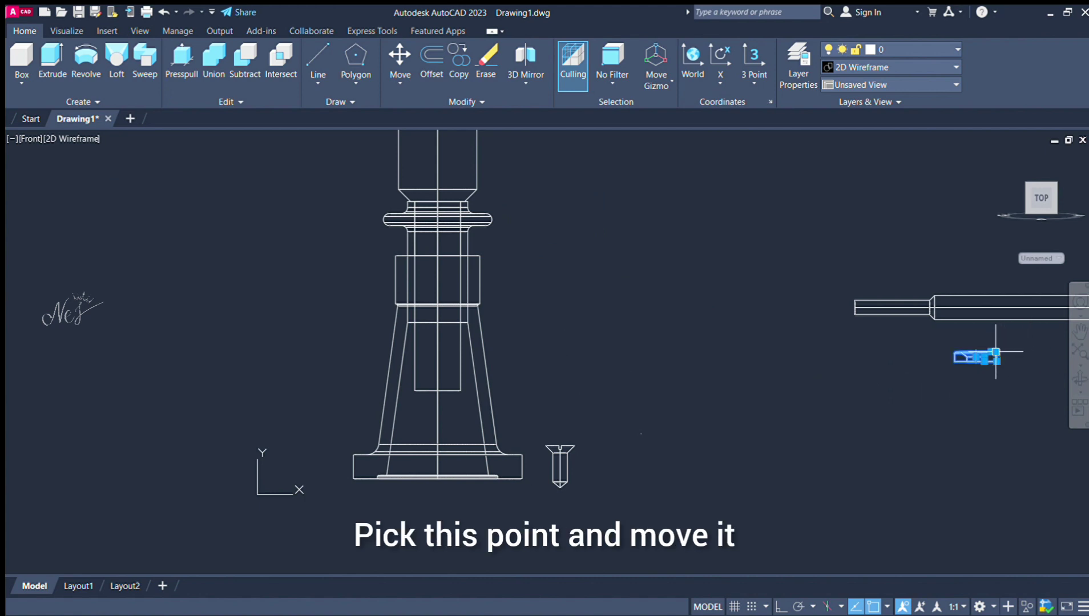
key("m")
key("Return")
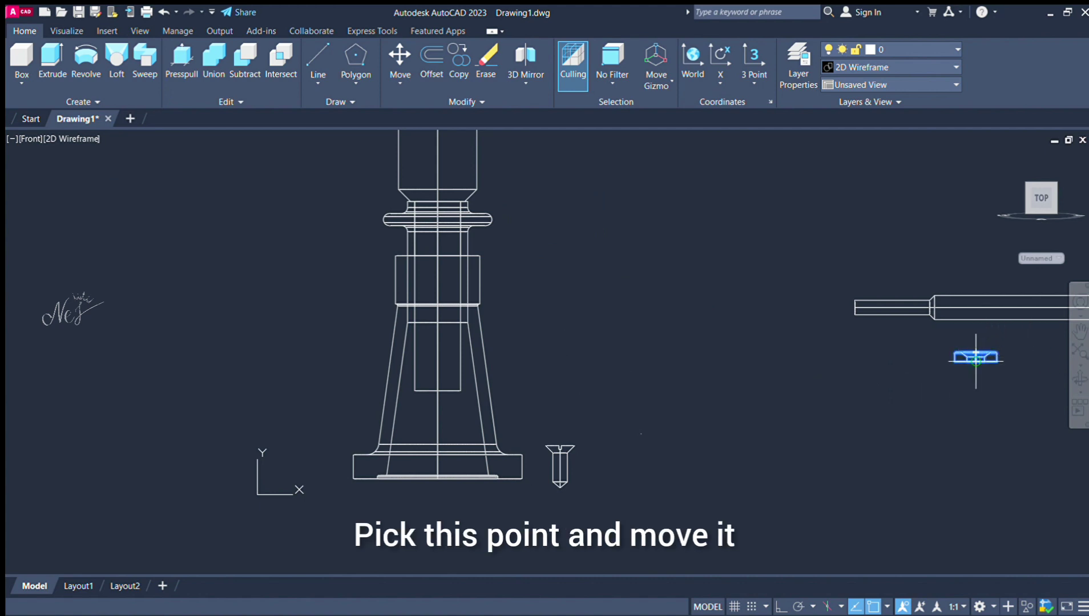
left_click(976, 358)
scroll(505, 243, "down", 3)
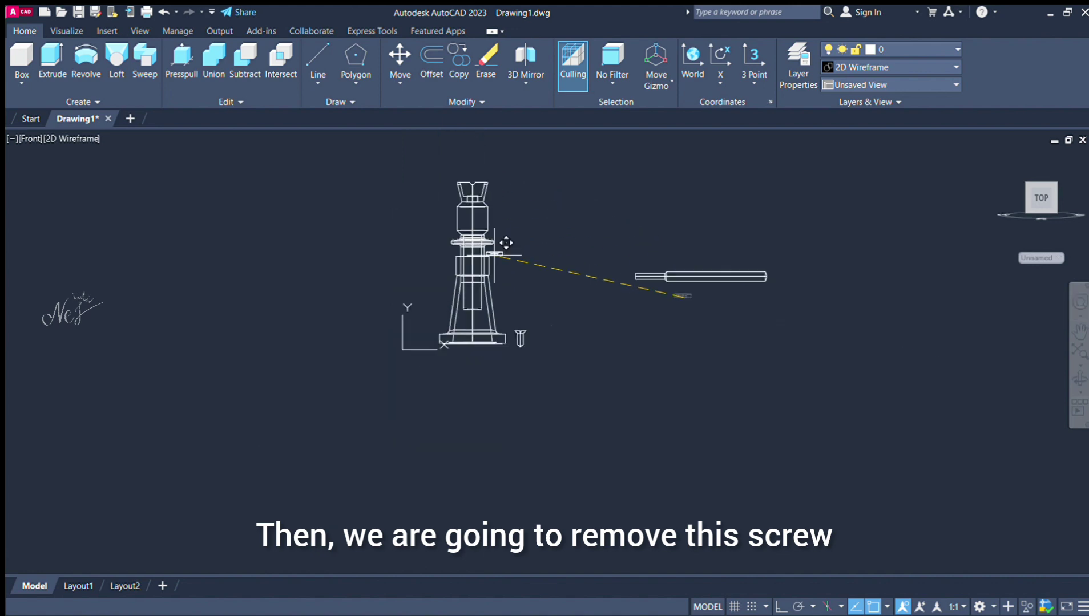
scroll(506, 242, "up", 5)
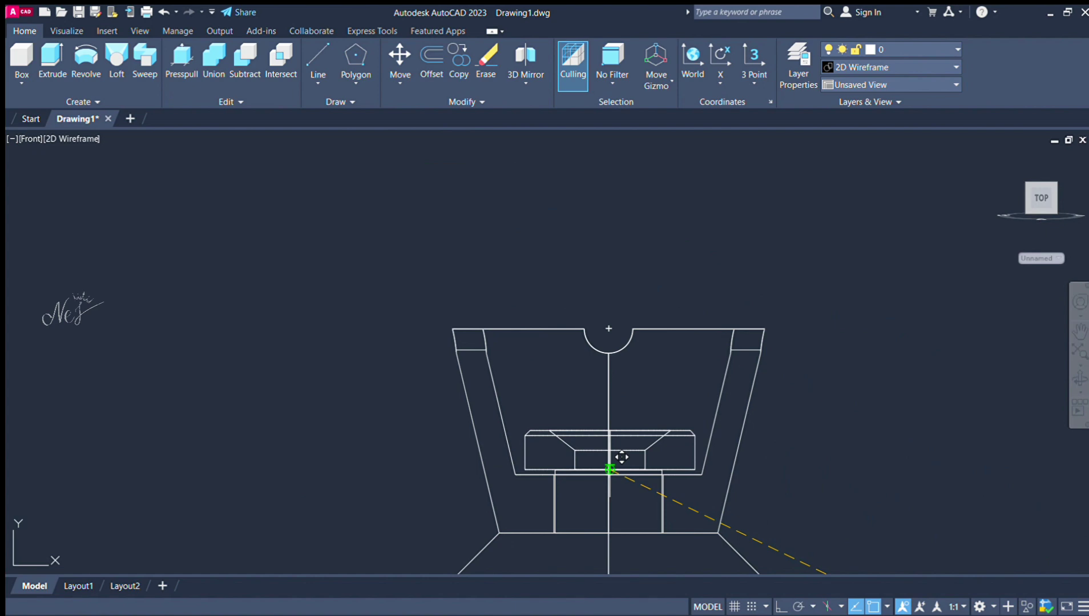
left_click(620, 457)
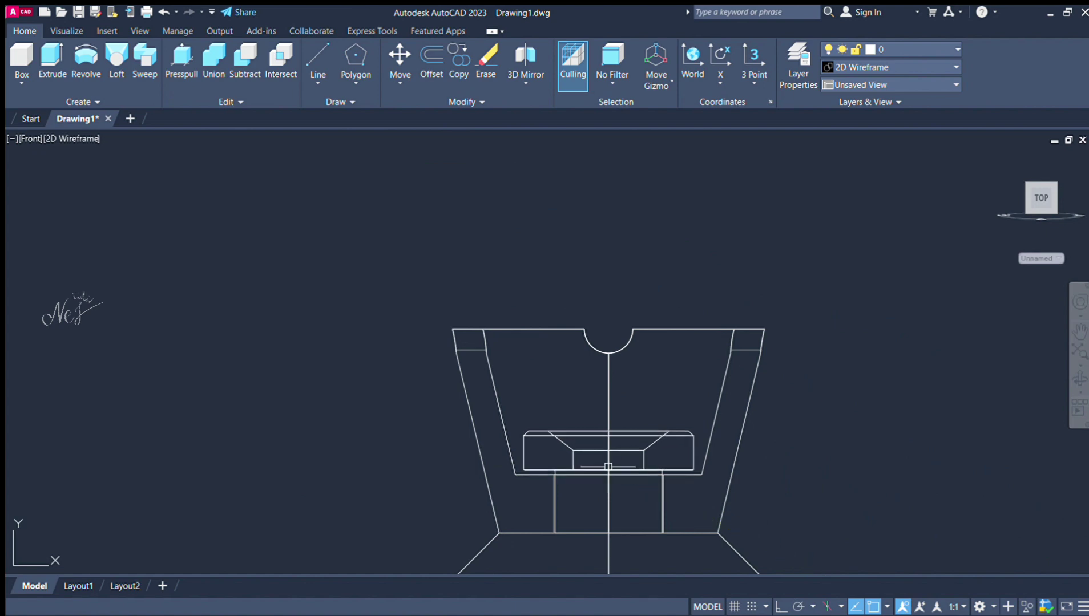
Step: Move the slotted screw by the centre under its head to the centre of the washer's countersink base
scroll(633, 479, "down", 8)
scroll(684, 492, "up", 6)
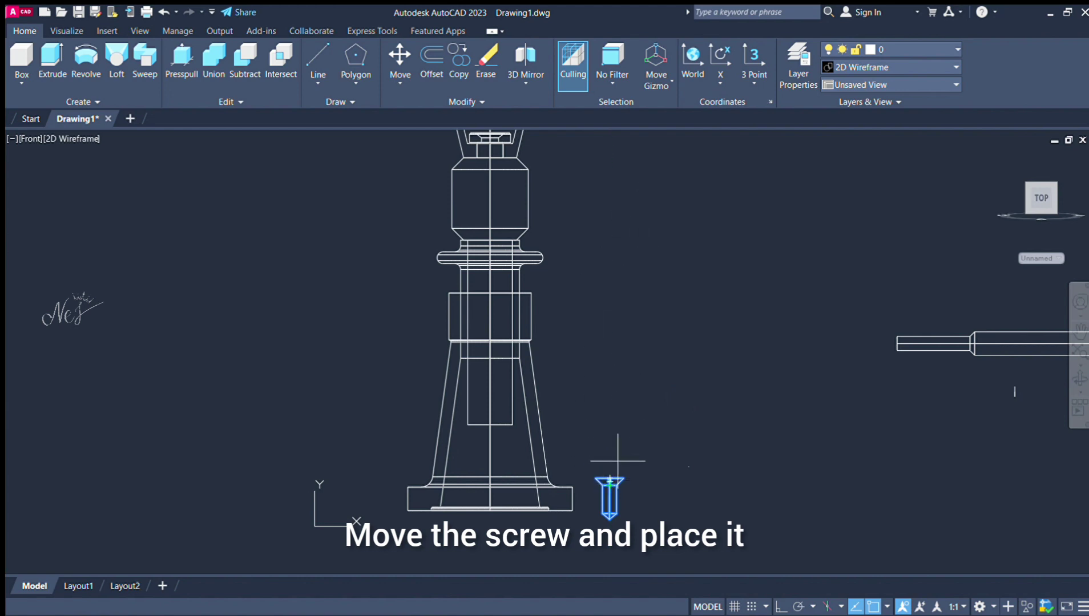
scroll(623, 449, "up", 8)
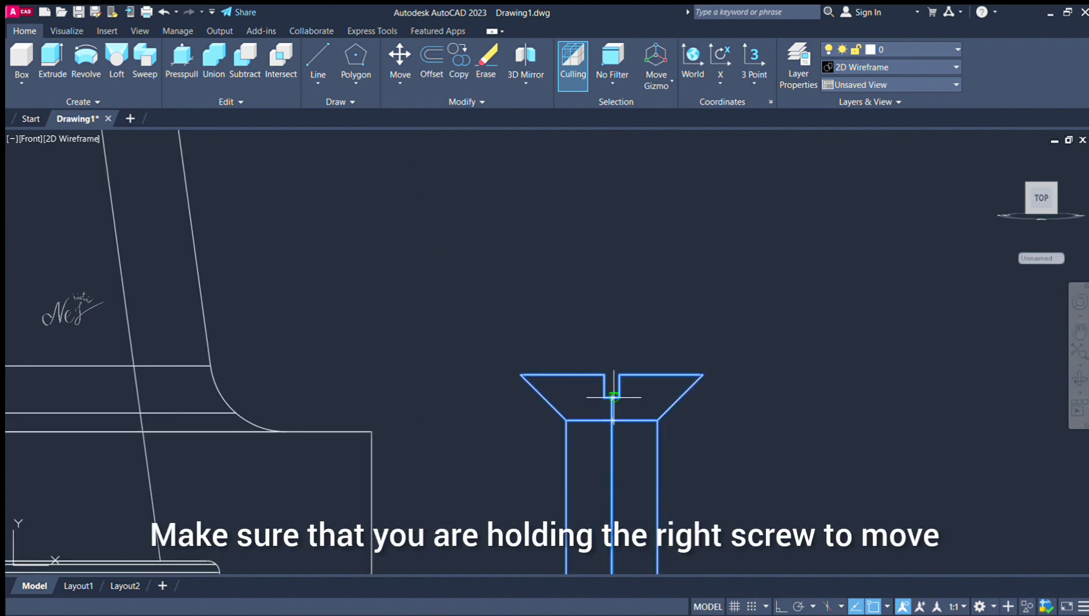
left_click(613, 419)
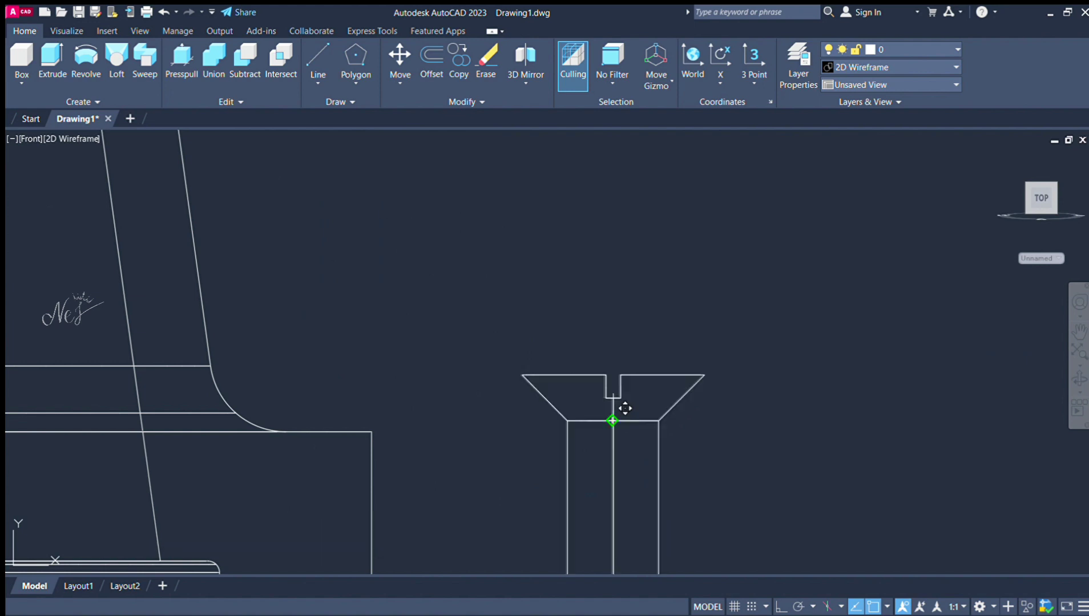
scroll(682, 285, "down", 8)
scroll(633, 329, "down", 3)
scroll(603, 248, "up", 5)
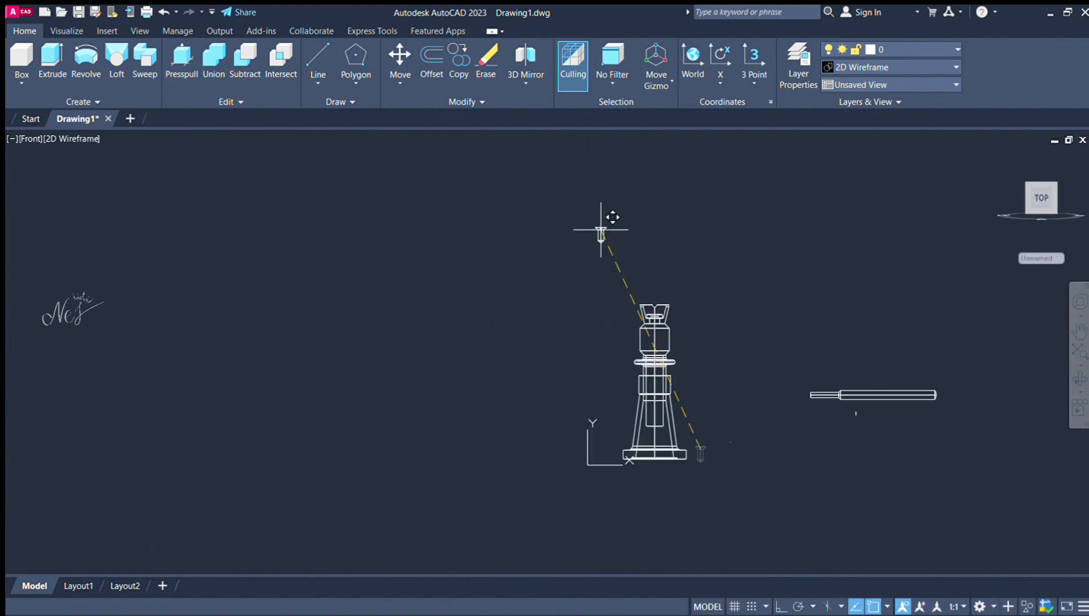
scroll(835, 423, "down", 3)
scroll(842, 397, "up", 10)
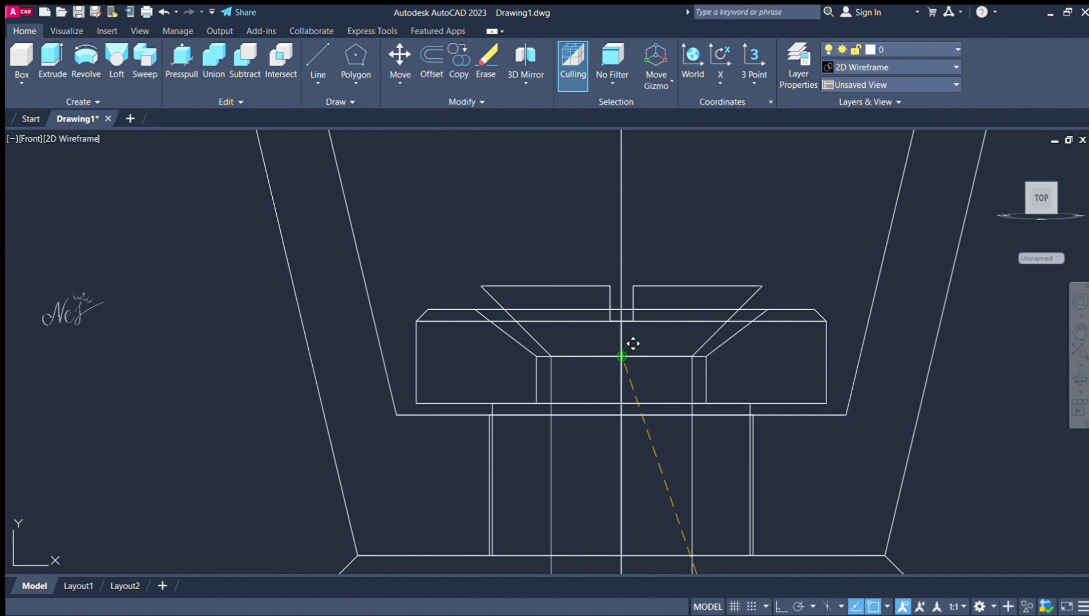
left_click(633, 343)
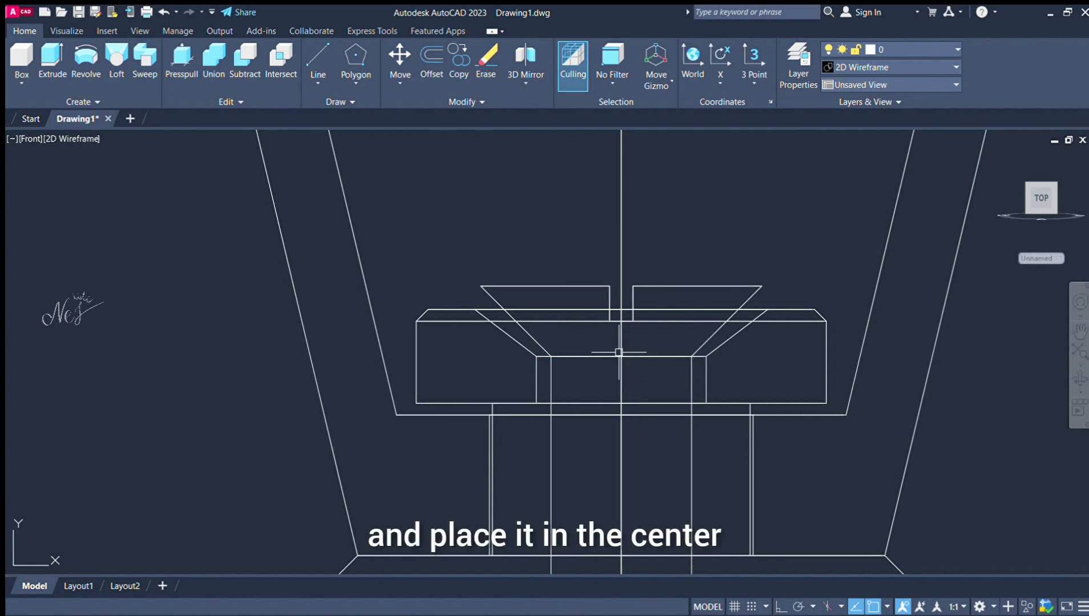
Step: Move the bar by the centre of its shoulder, where the thin end meets the chamfer, onto the middle of the spindle head's right side
scroll(651, 354, "down", 8)
scroll(808, 360, "up", 6)
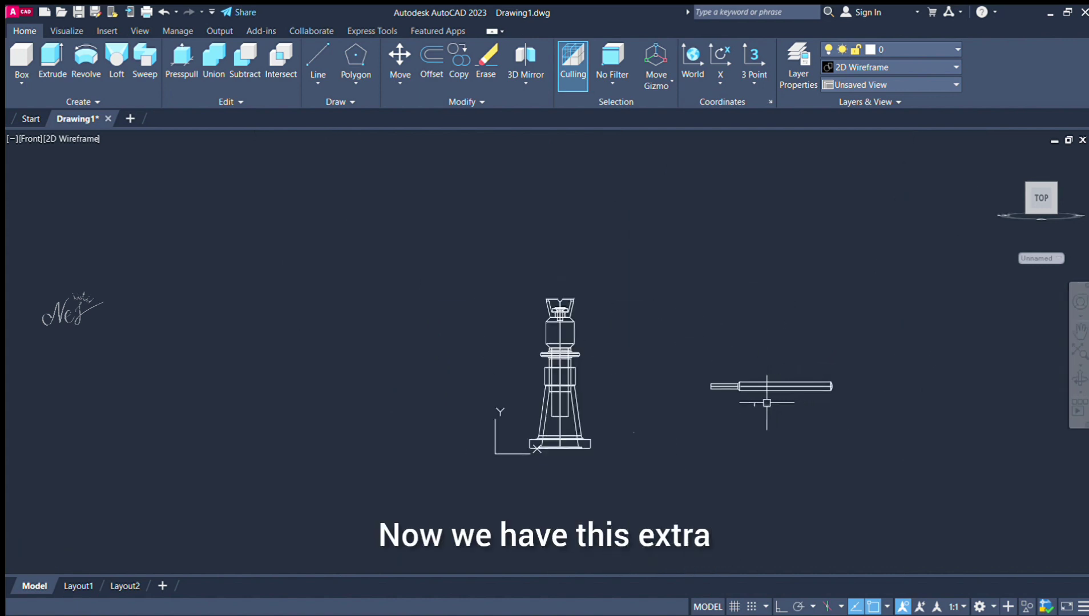
left_click(701, 351)
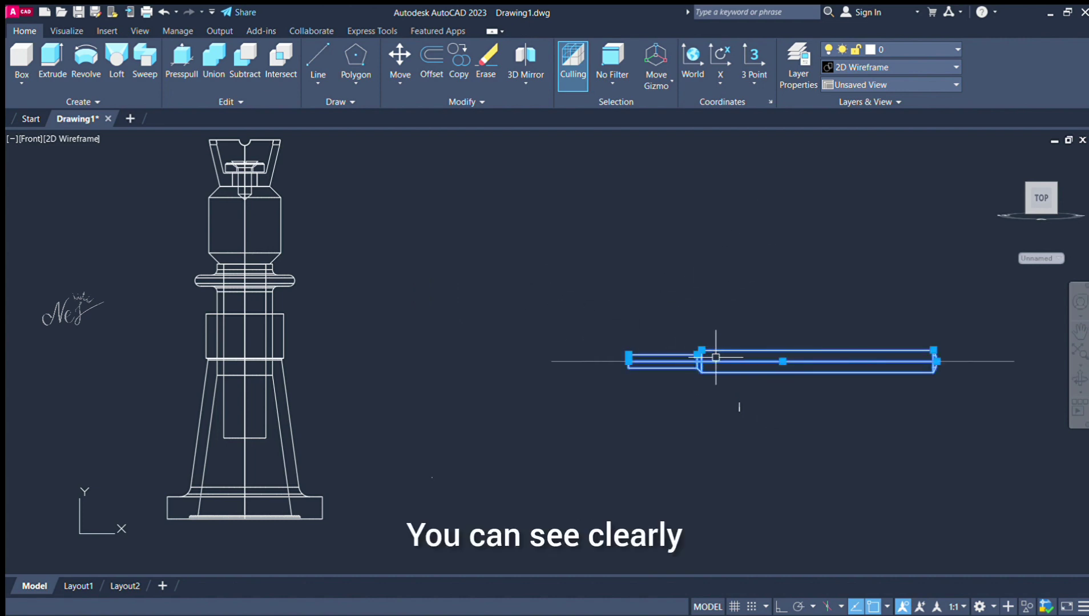
type("m")
key("Return")
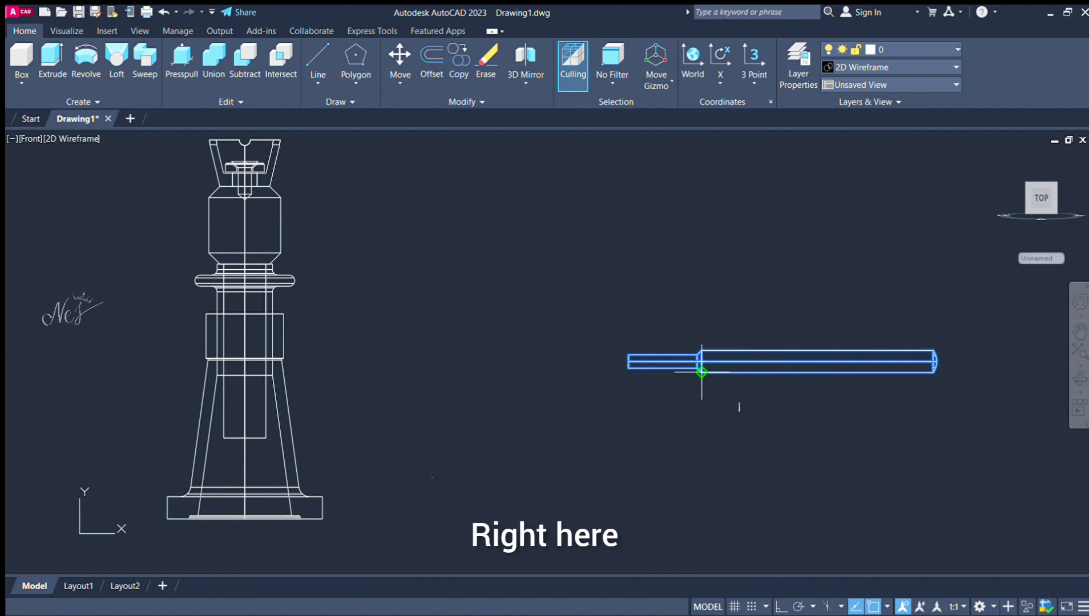
scroll(703, 375, "up", 5)
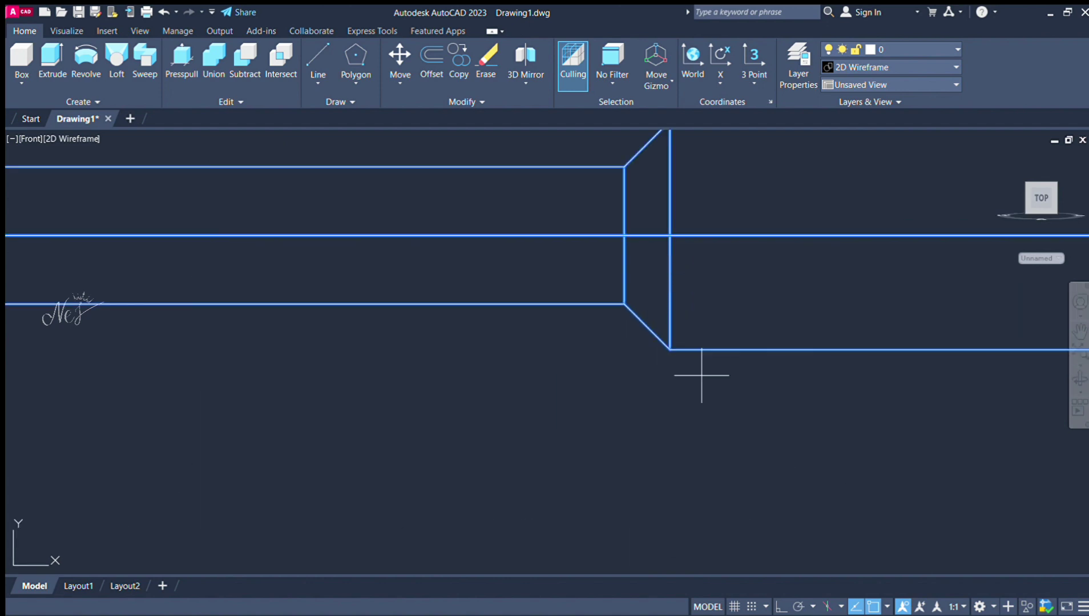
left_click(625, 235)
scroll(656, 253, "down", 8)
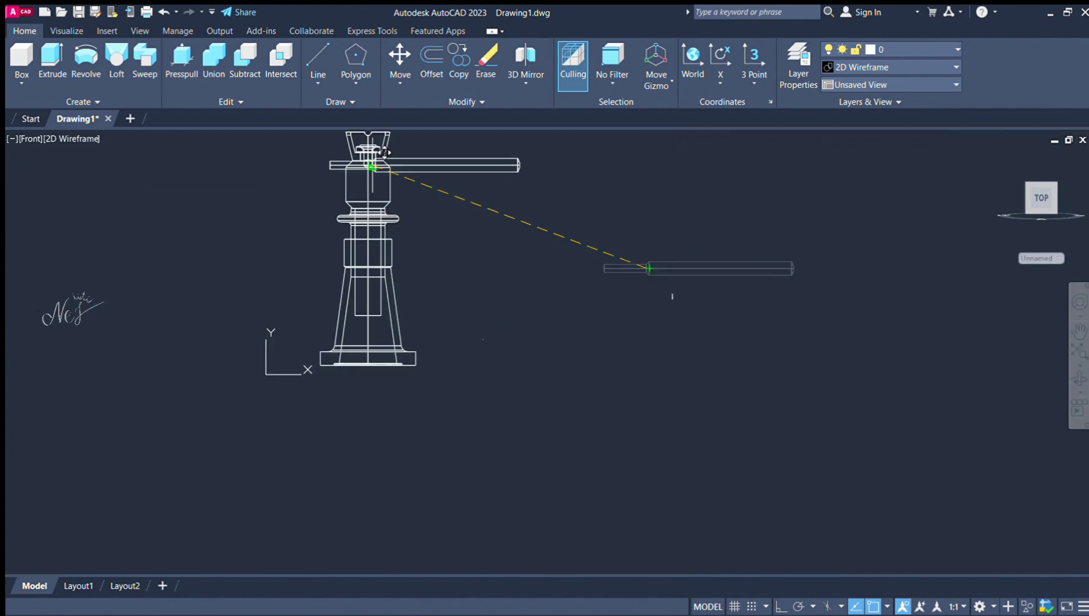
scroll(372, 166, "up", 6)
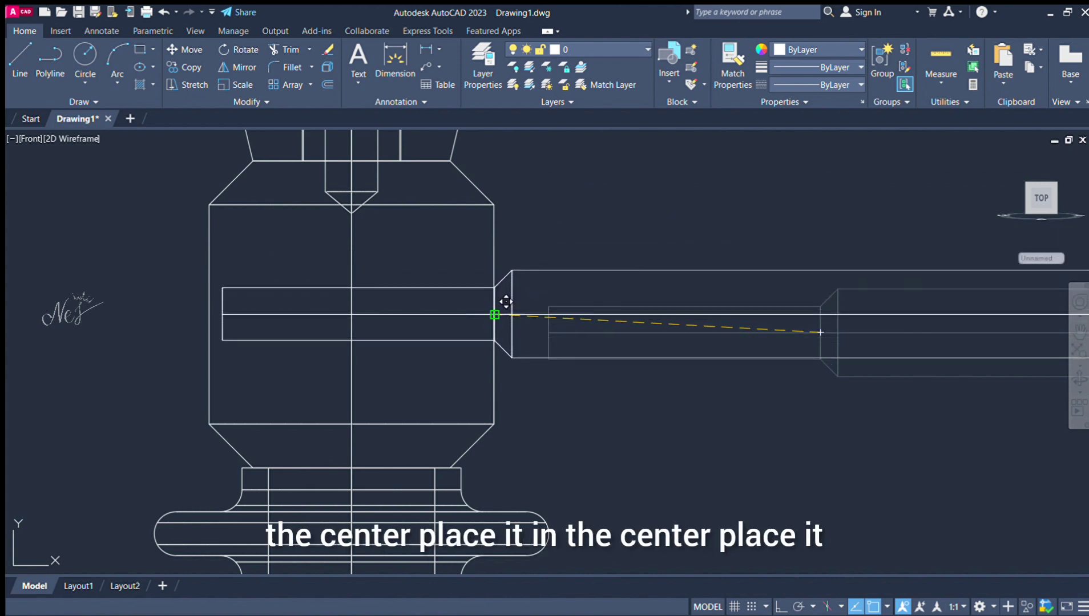
left_click(506, 301)
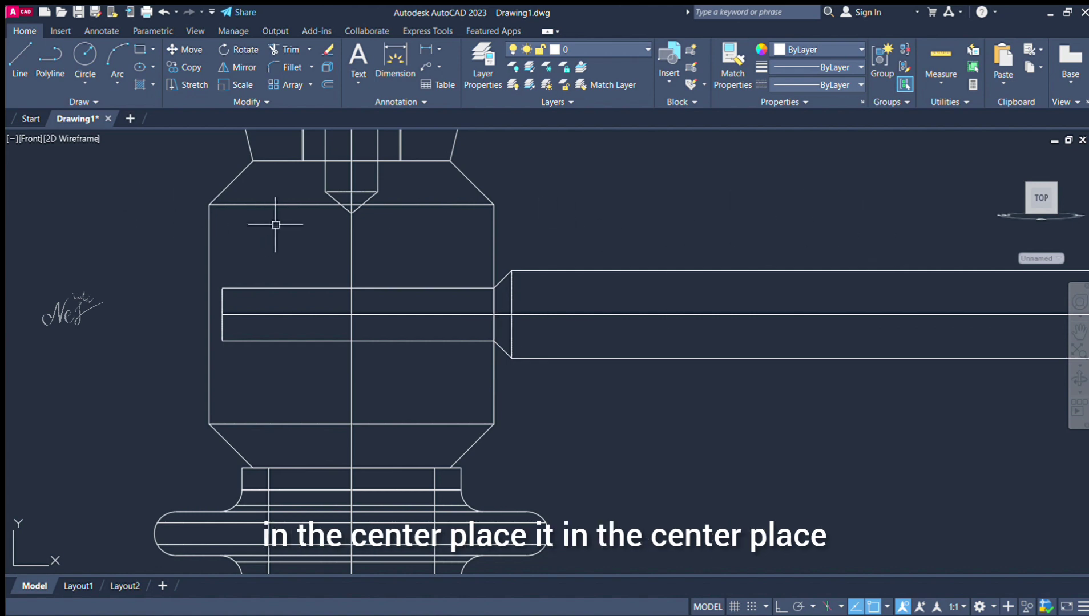
Step: Set the visual style to Realistic and view the assembly in SE Isometric, close up on the cup and spindle head
scroll(583, 348, "down", 10)
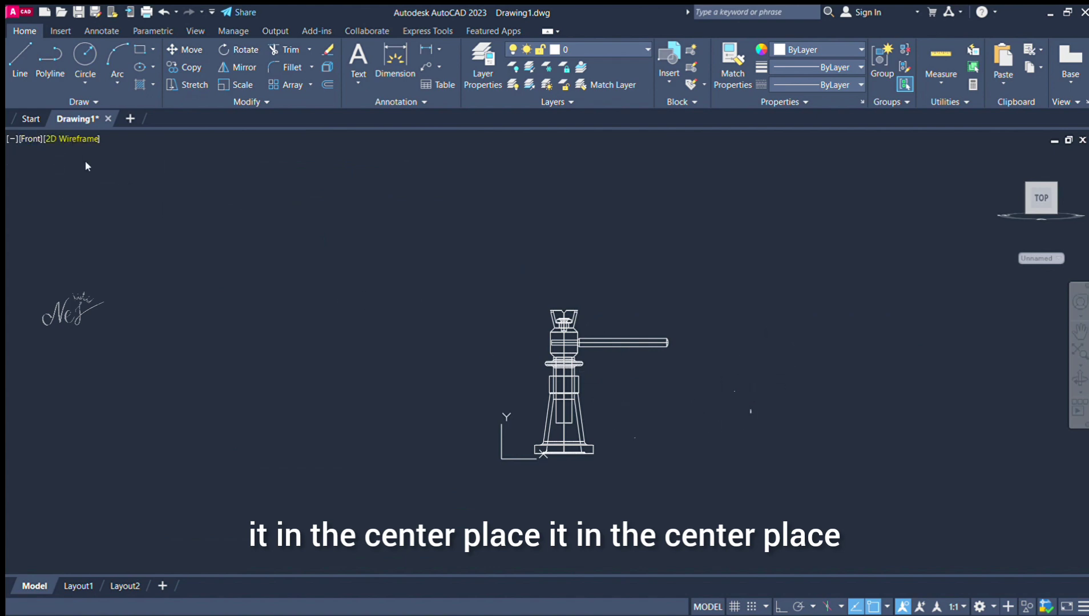
left_click(131, 225)
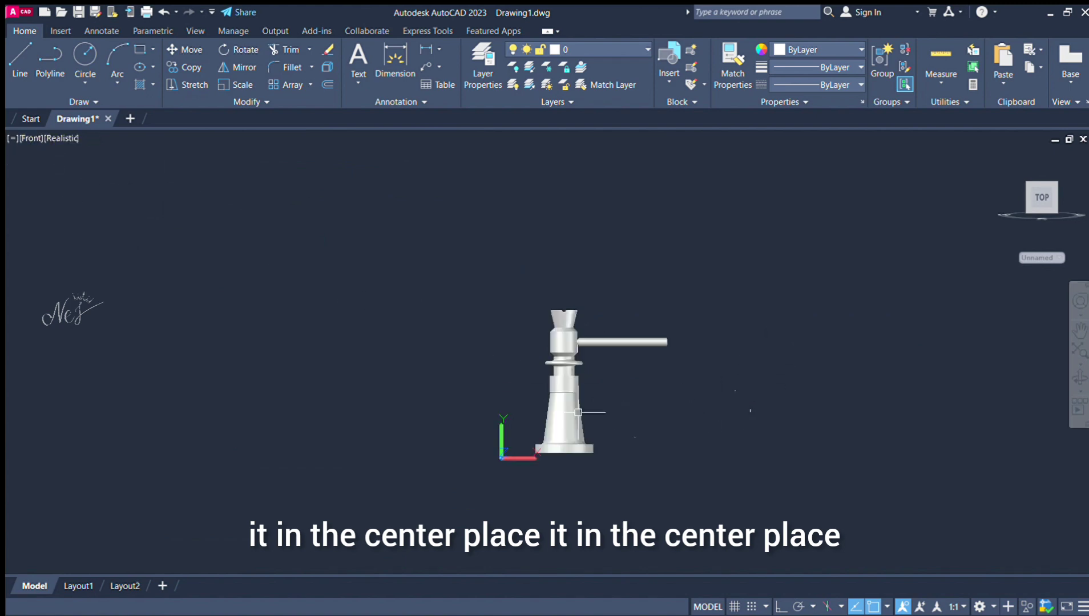
middle_click_drag(612, 416, 612, 416, "shift")
mouse_move(638, 410)
left_mouse_down()
mouse_move(603, 444)
mouse_move(614, 435)
left_mouse_up()
key("Escape")
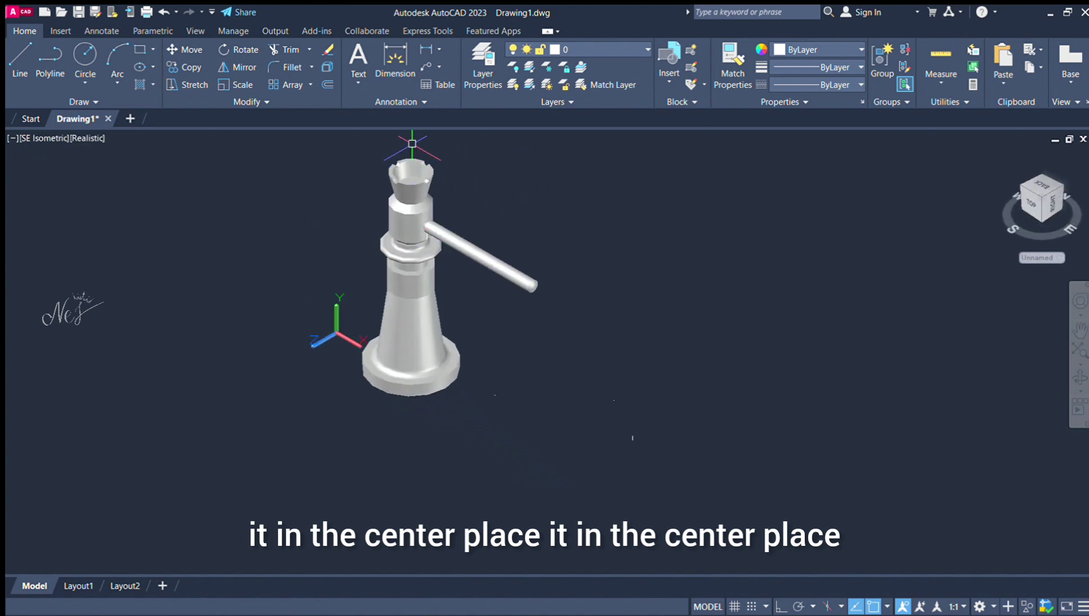
scroll(403, 151, "up", 6)
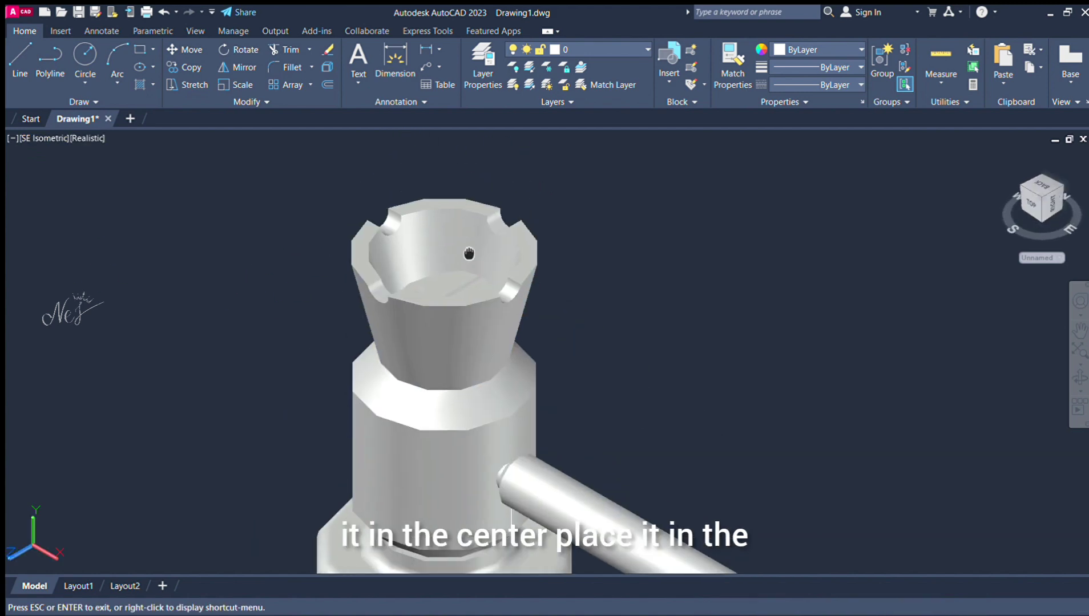